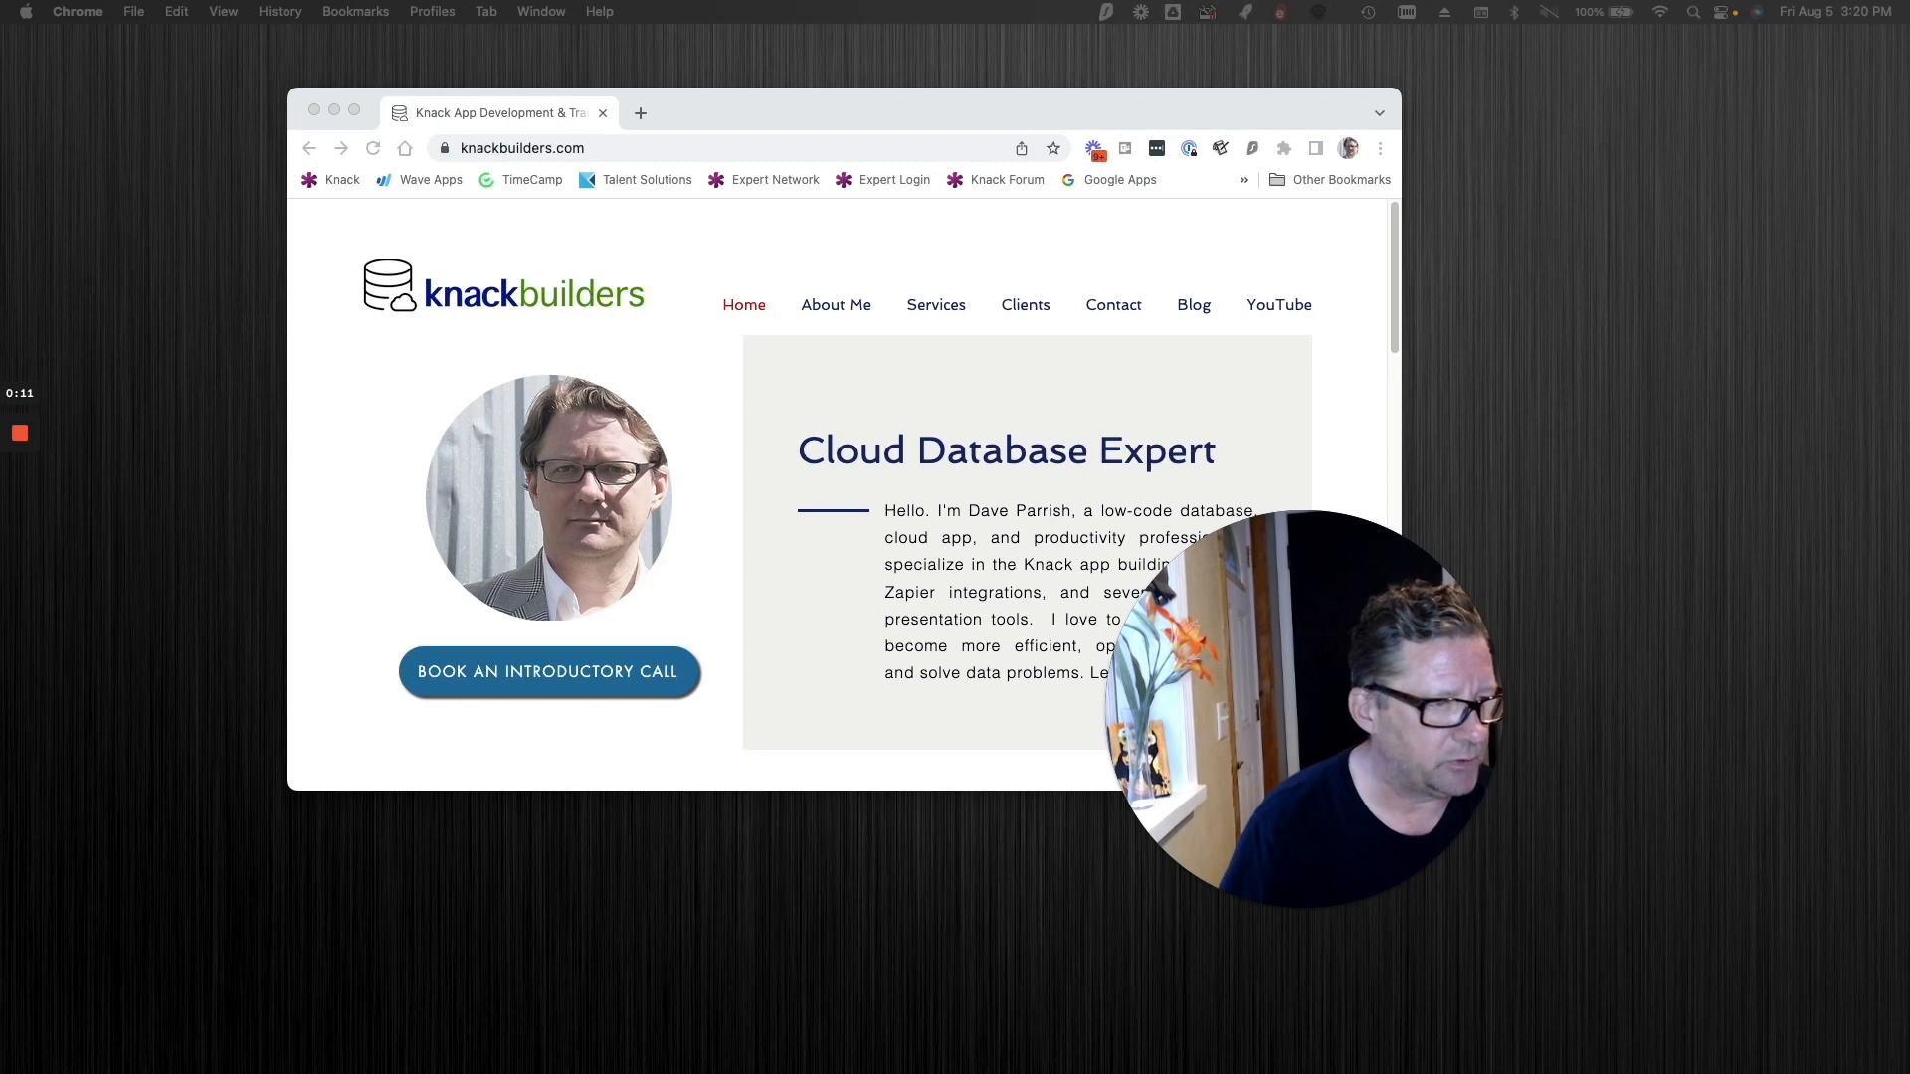
# Step: Close the random number thumbnail image in Preview
pyautogui.moveTo(981, 264); pyautogui.dragTo(779, 102)
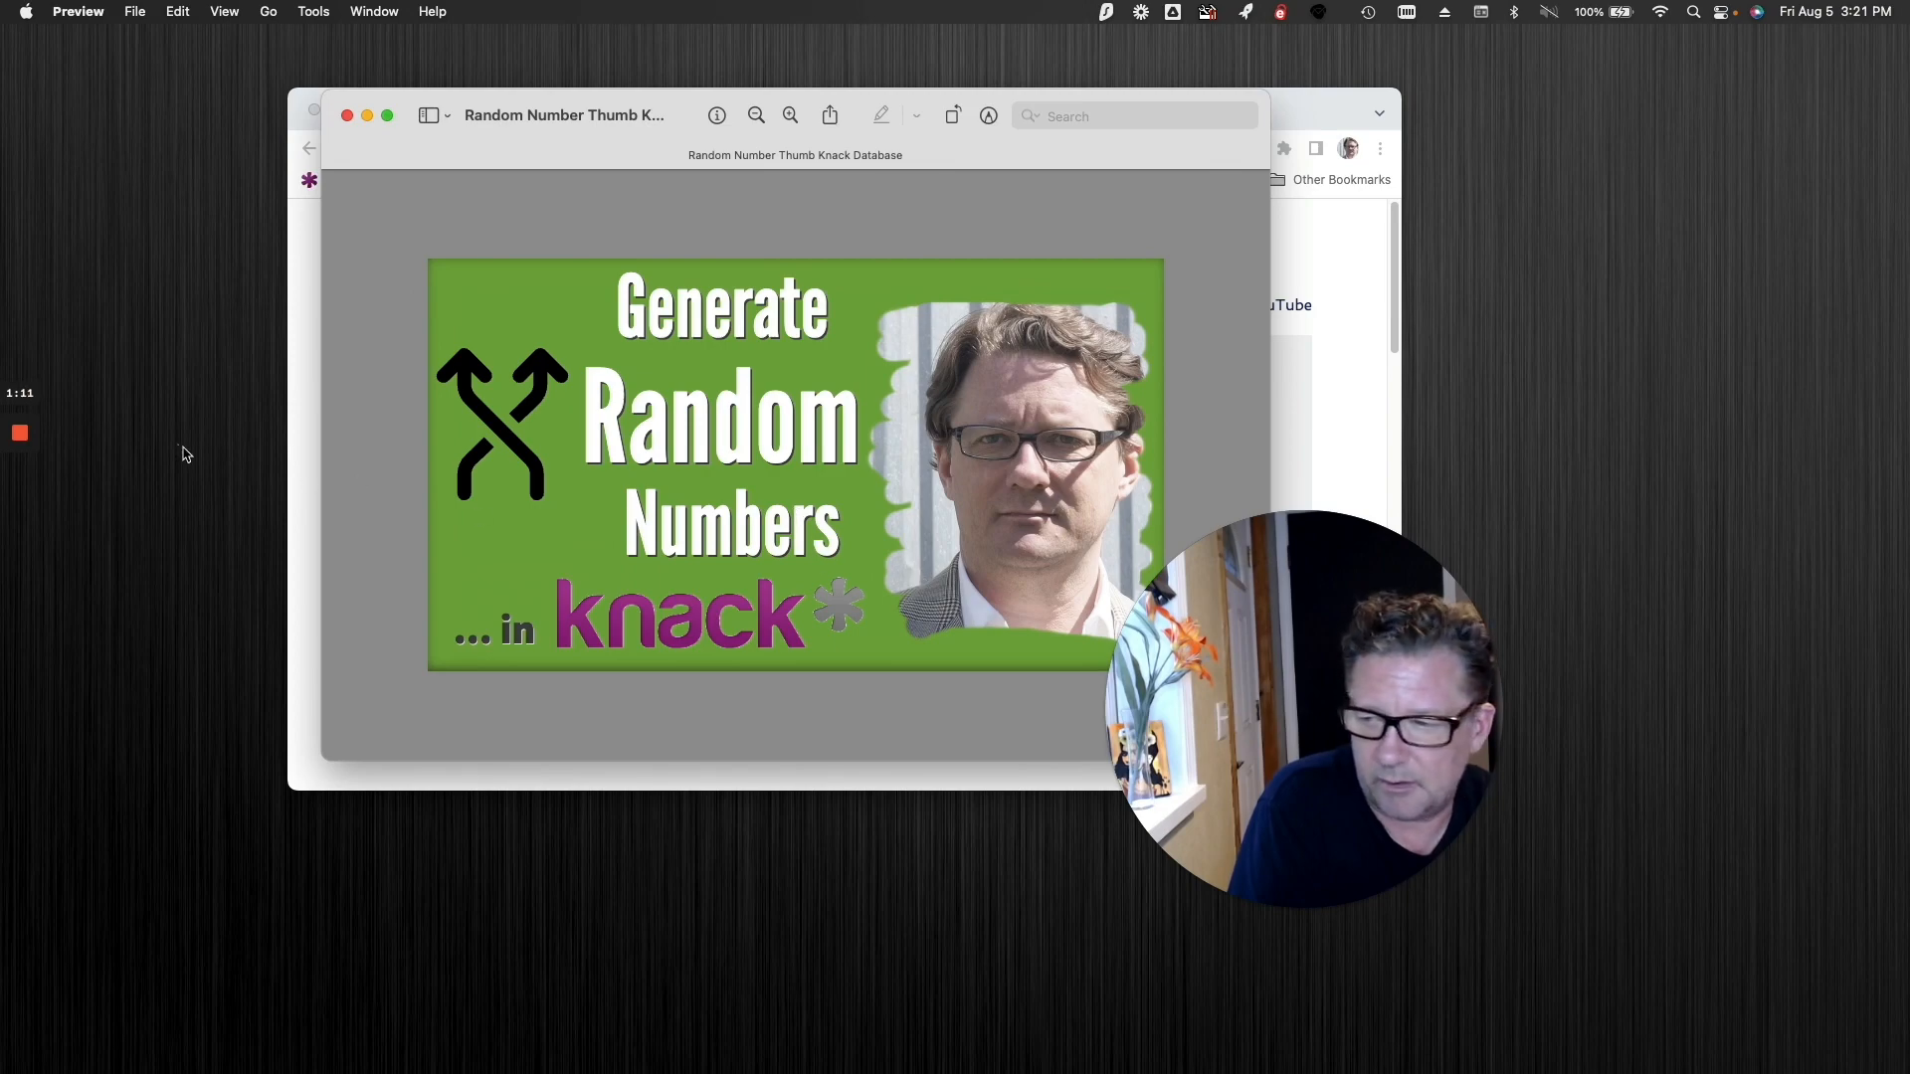
pyautogui.click(19, 435)
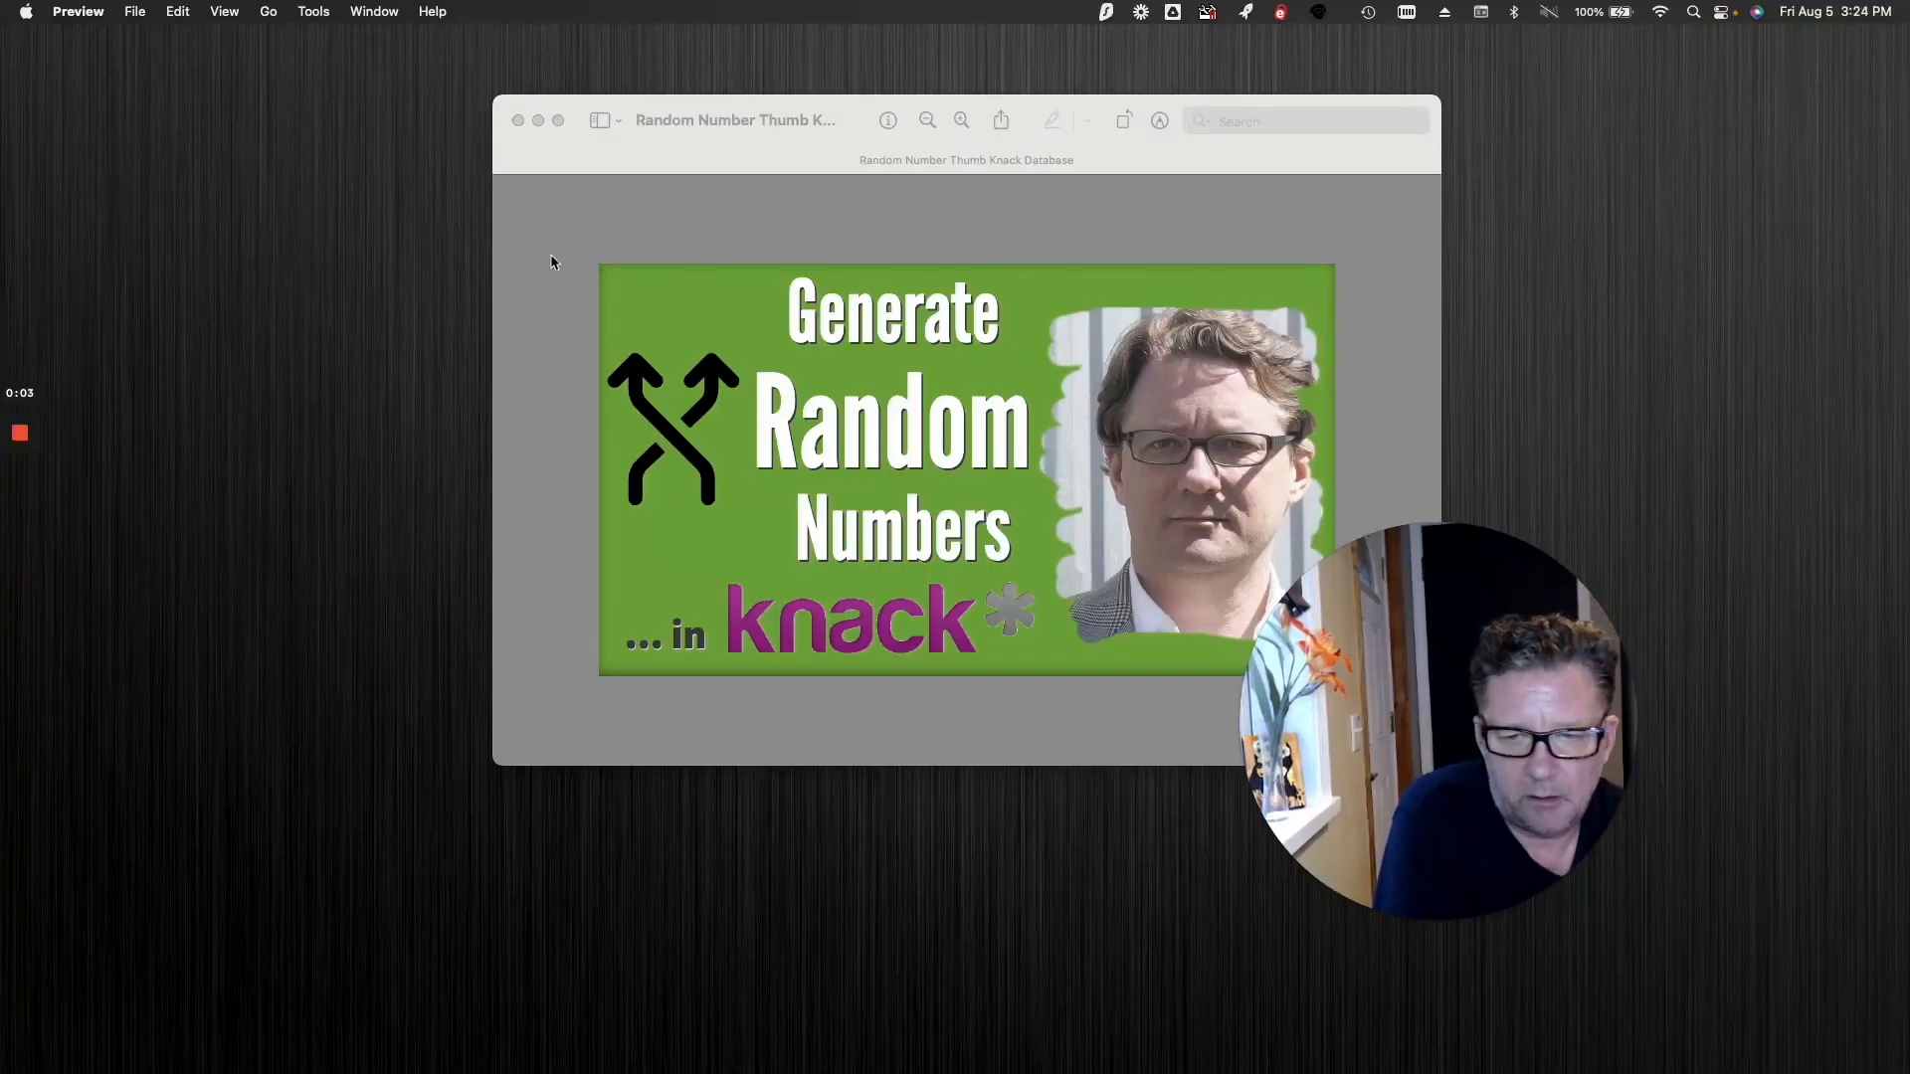
pyautogui.click(518, 122)
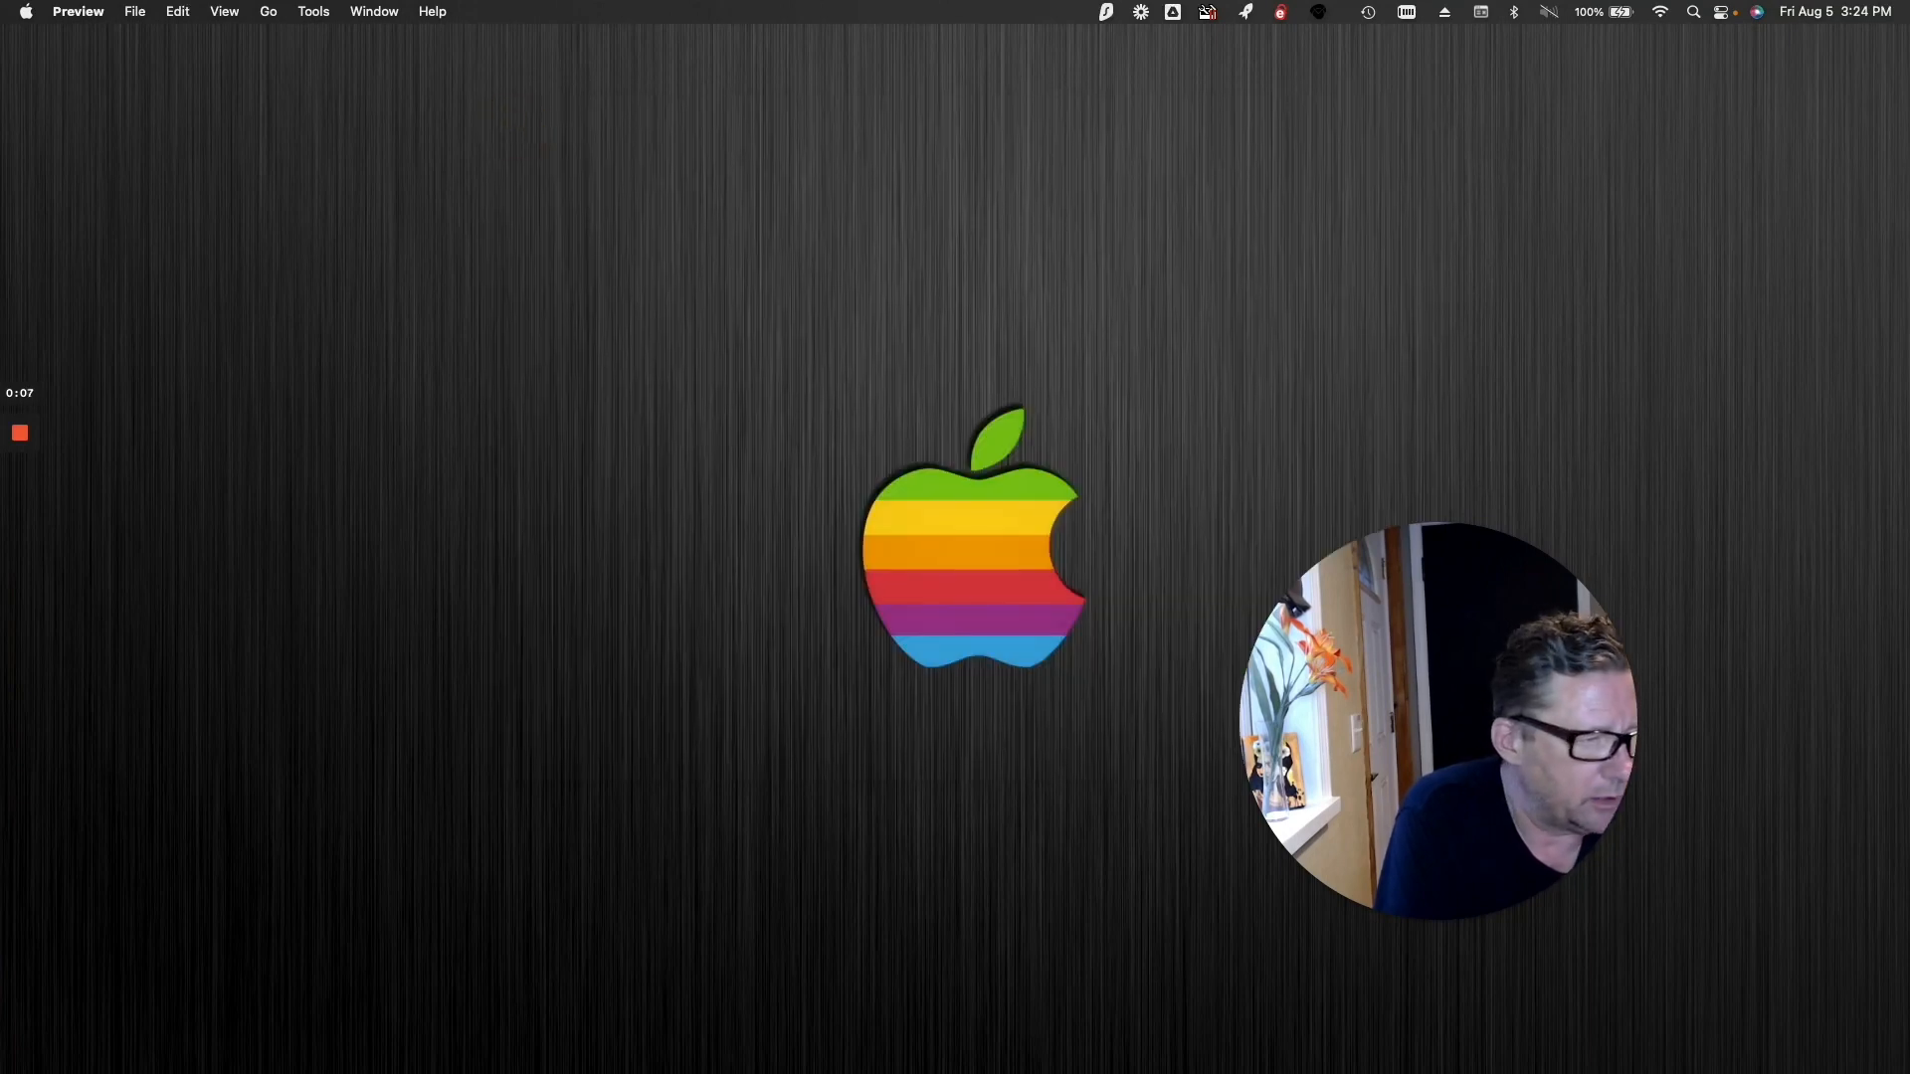
# Step: Switch to Chrome, skim the Knack article How to Set a Random ID, and close it
pyautogui.moveTo(837, 1073); pyautogui.dragTo(835, 125)
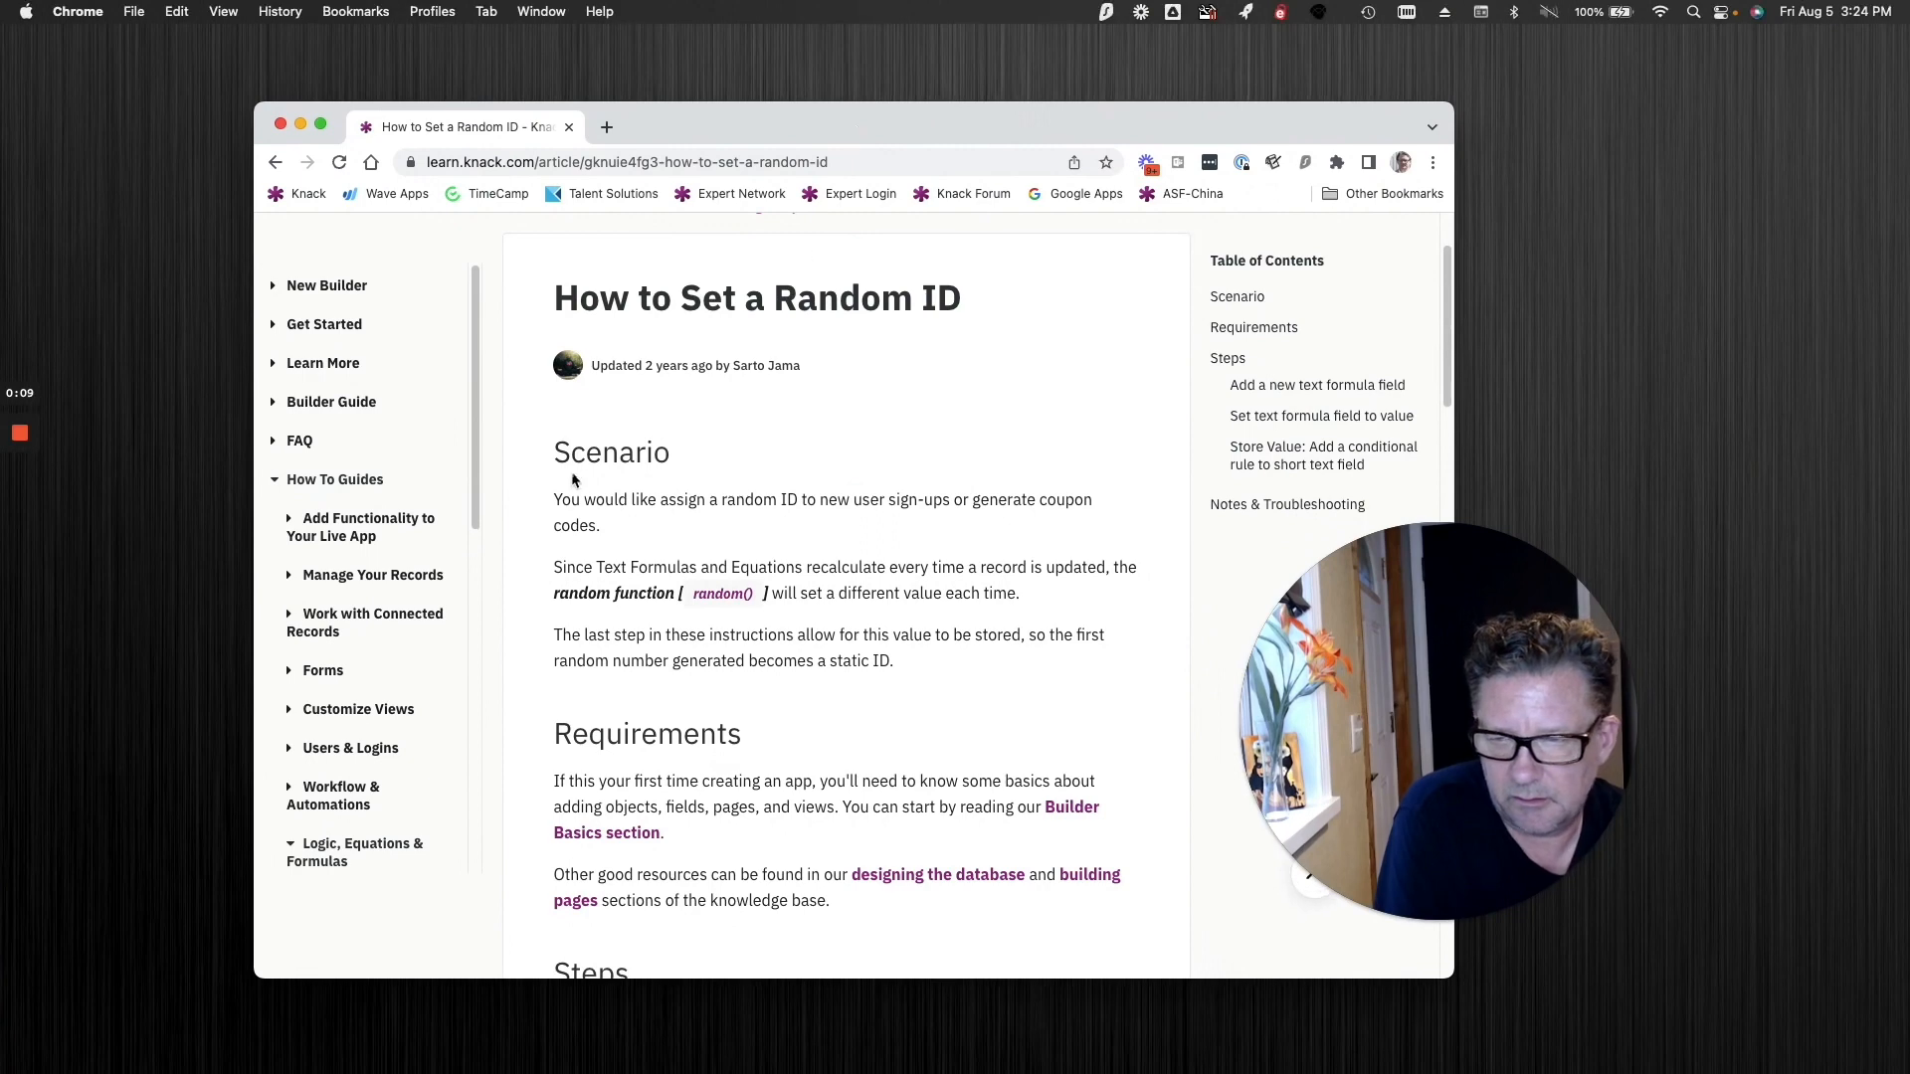
pyautogui.scroll(-2, 776, 712)
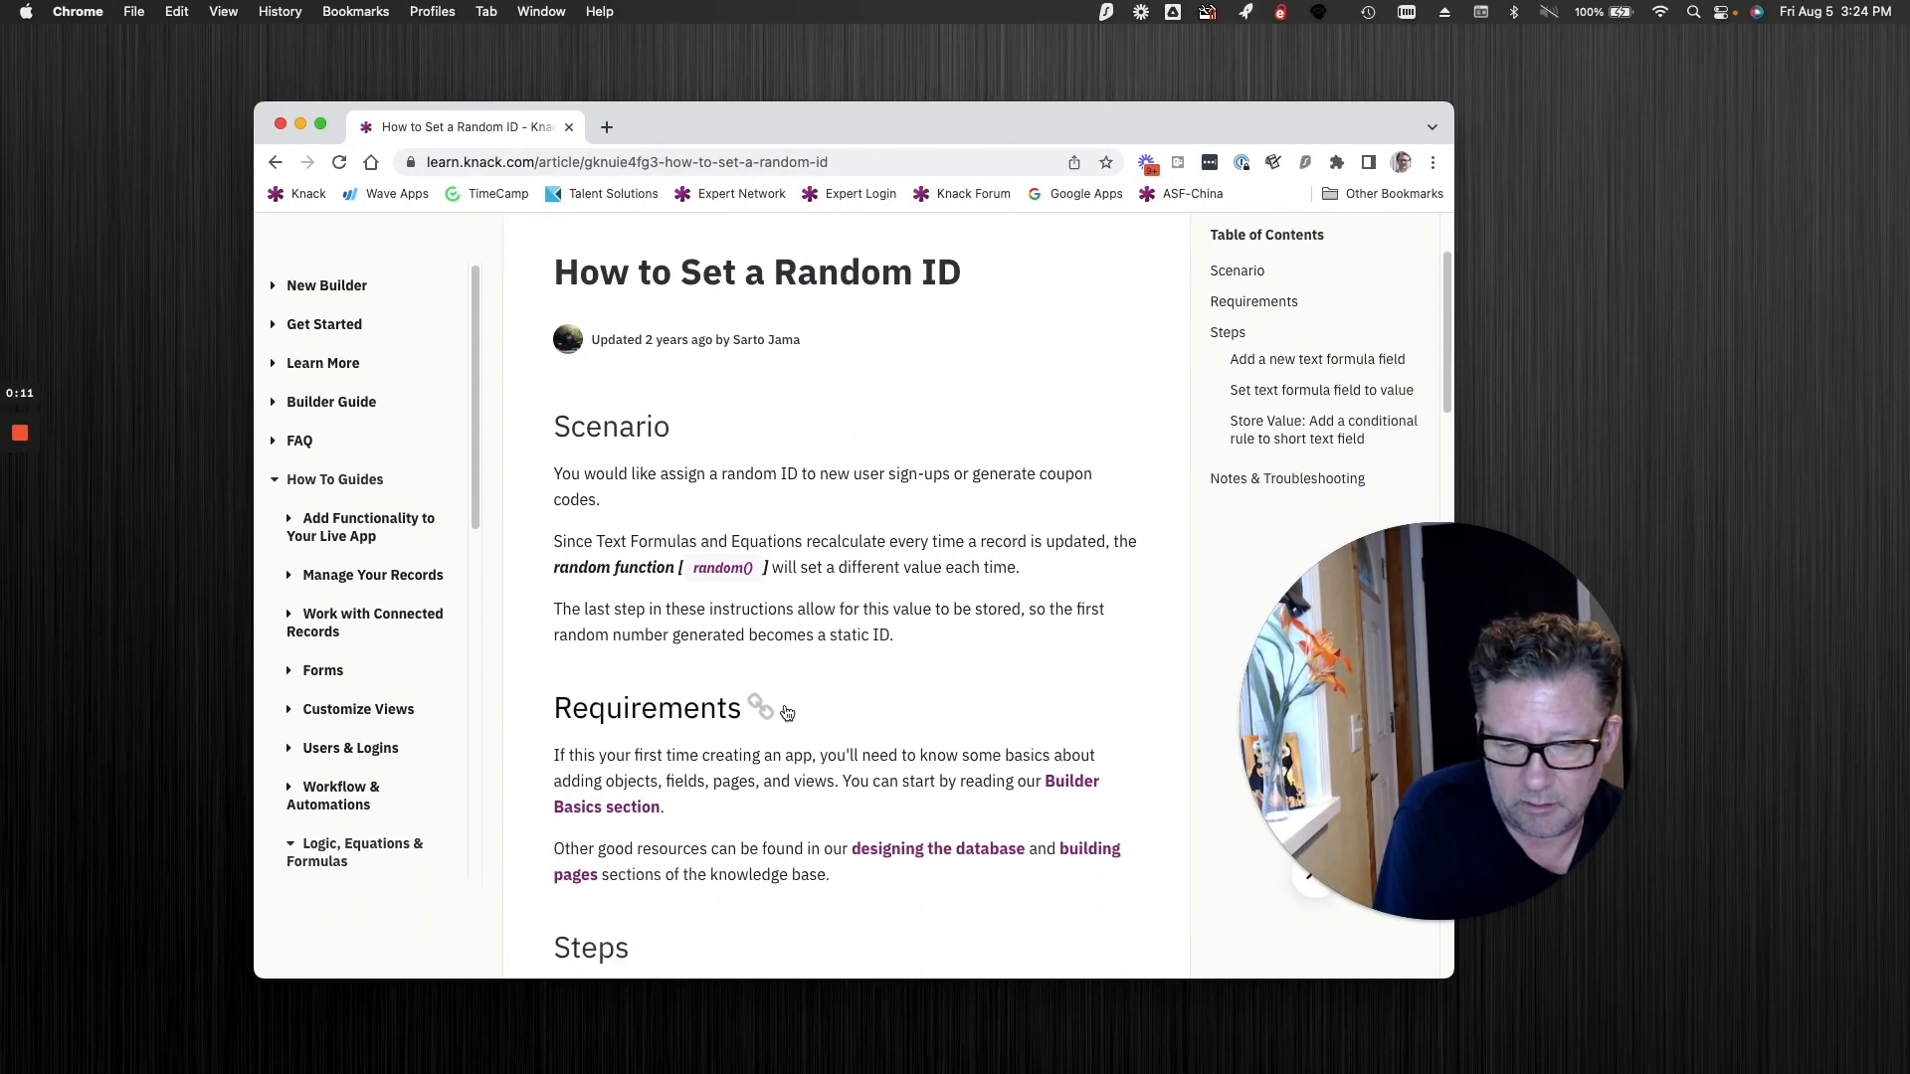
pyautogui.scroll(2, 786, 712)
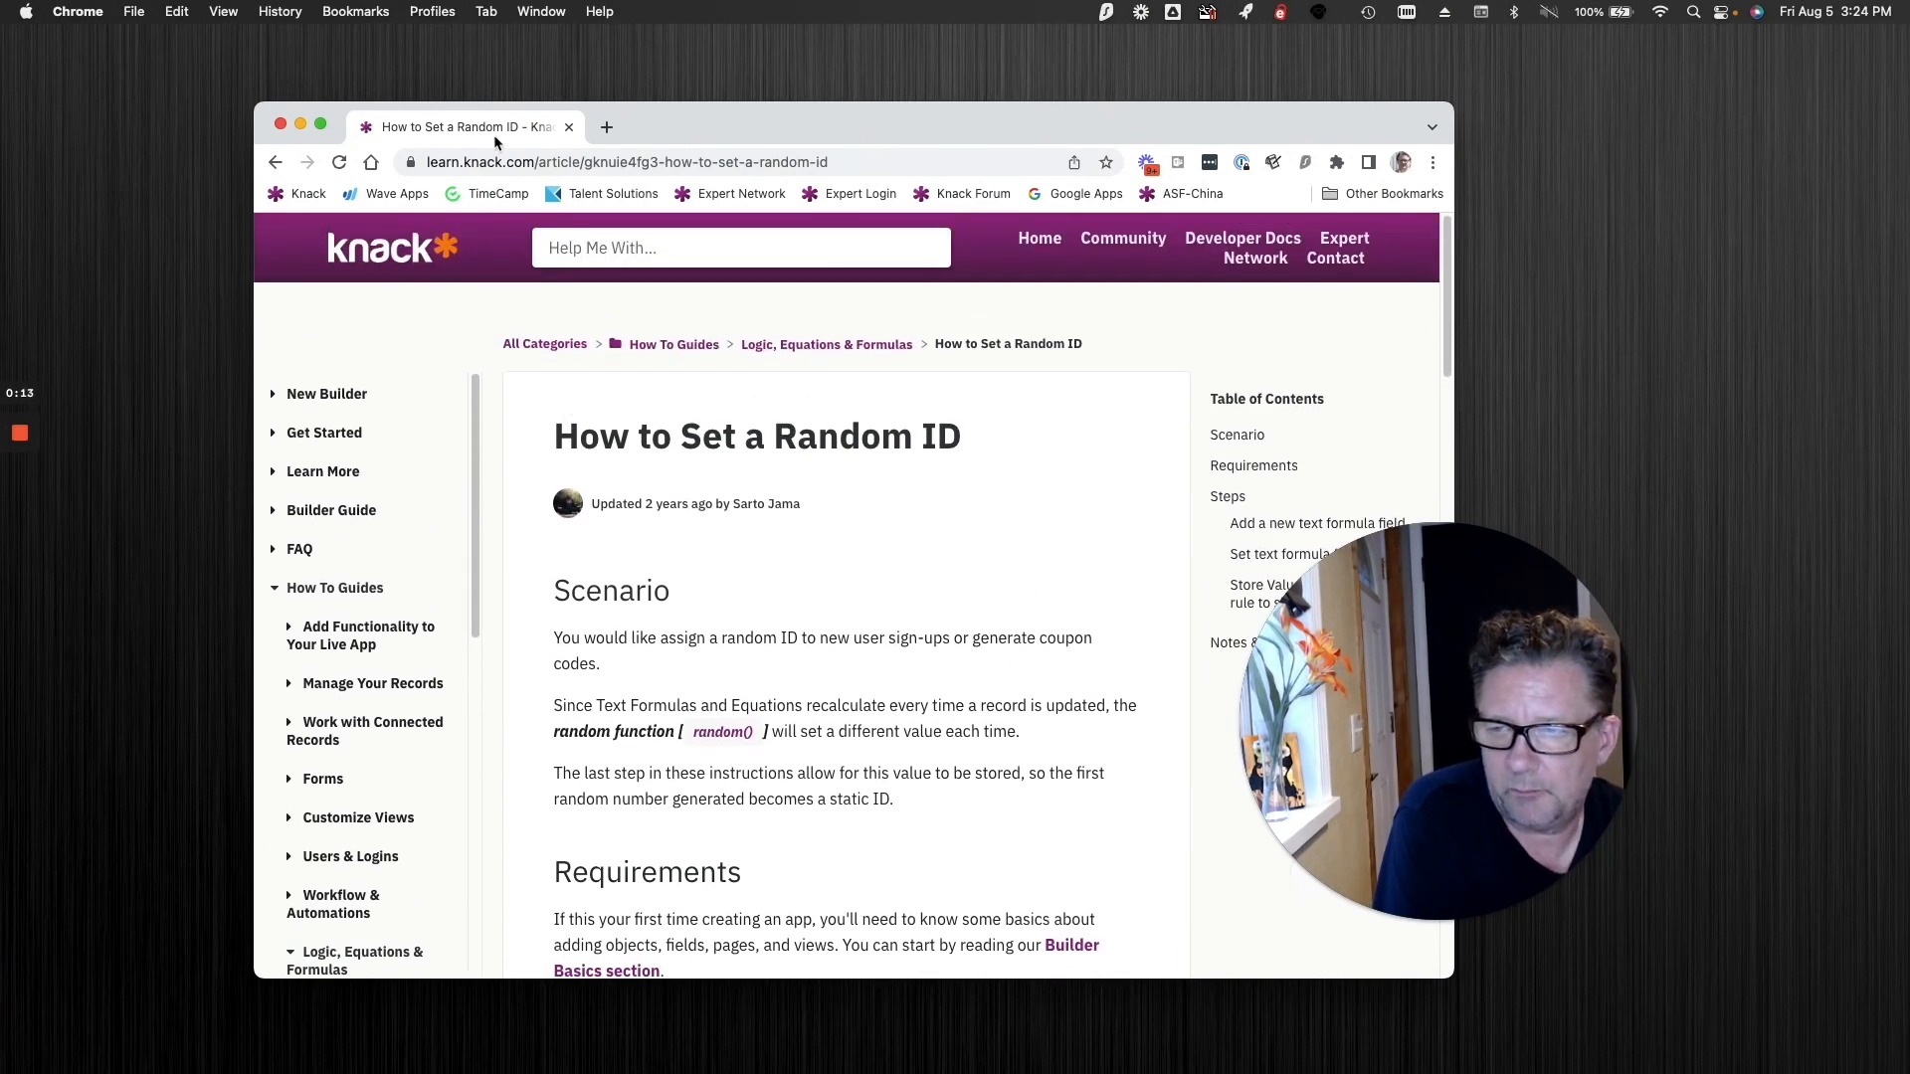
pyautogui.press('super+w')
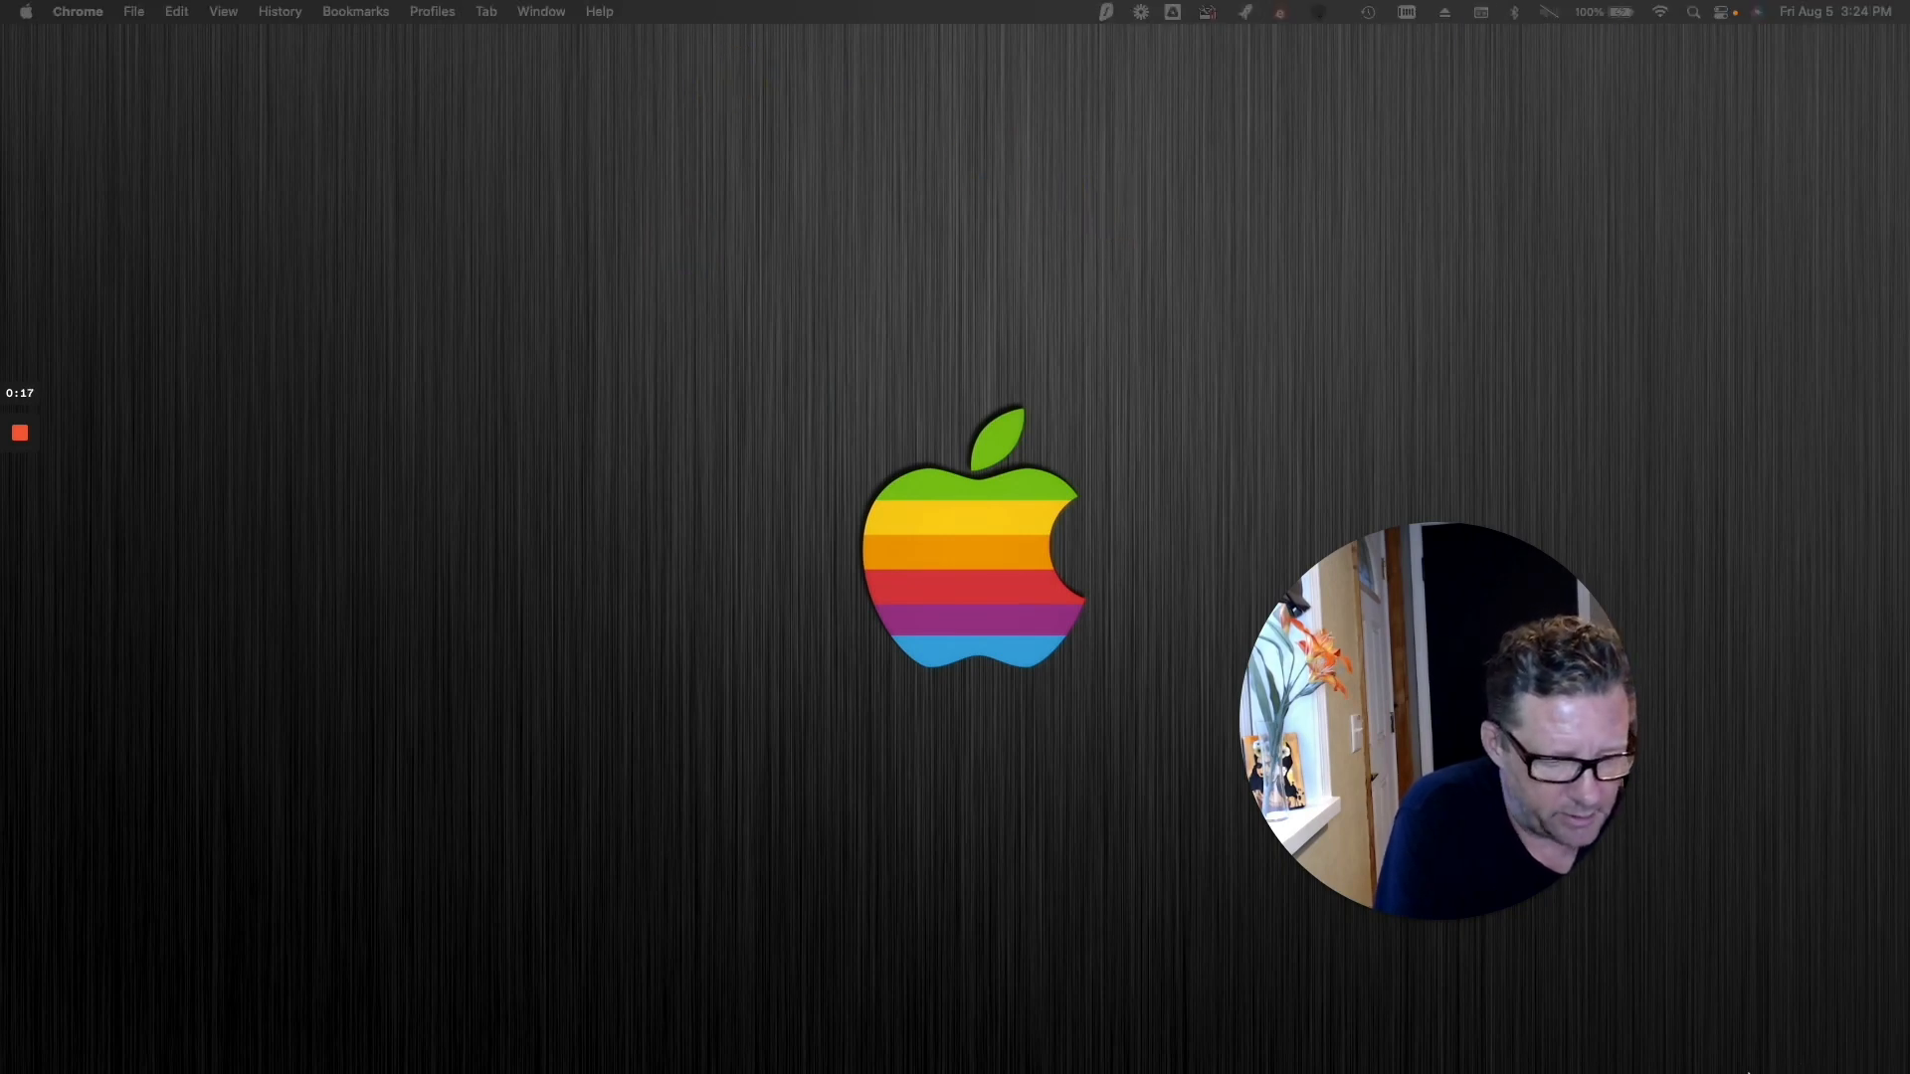
# Step: Bring up the Rental Management builder and examine the Random ID equation field's settings in the Units object
pyautogui.click(1756, 1045)
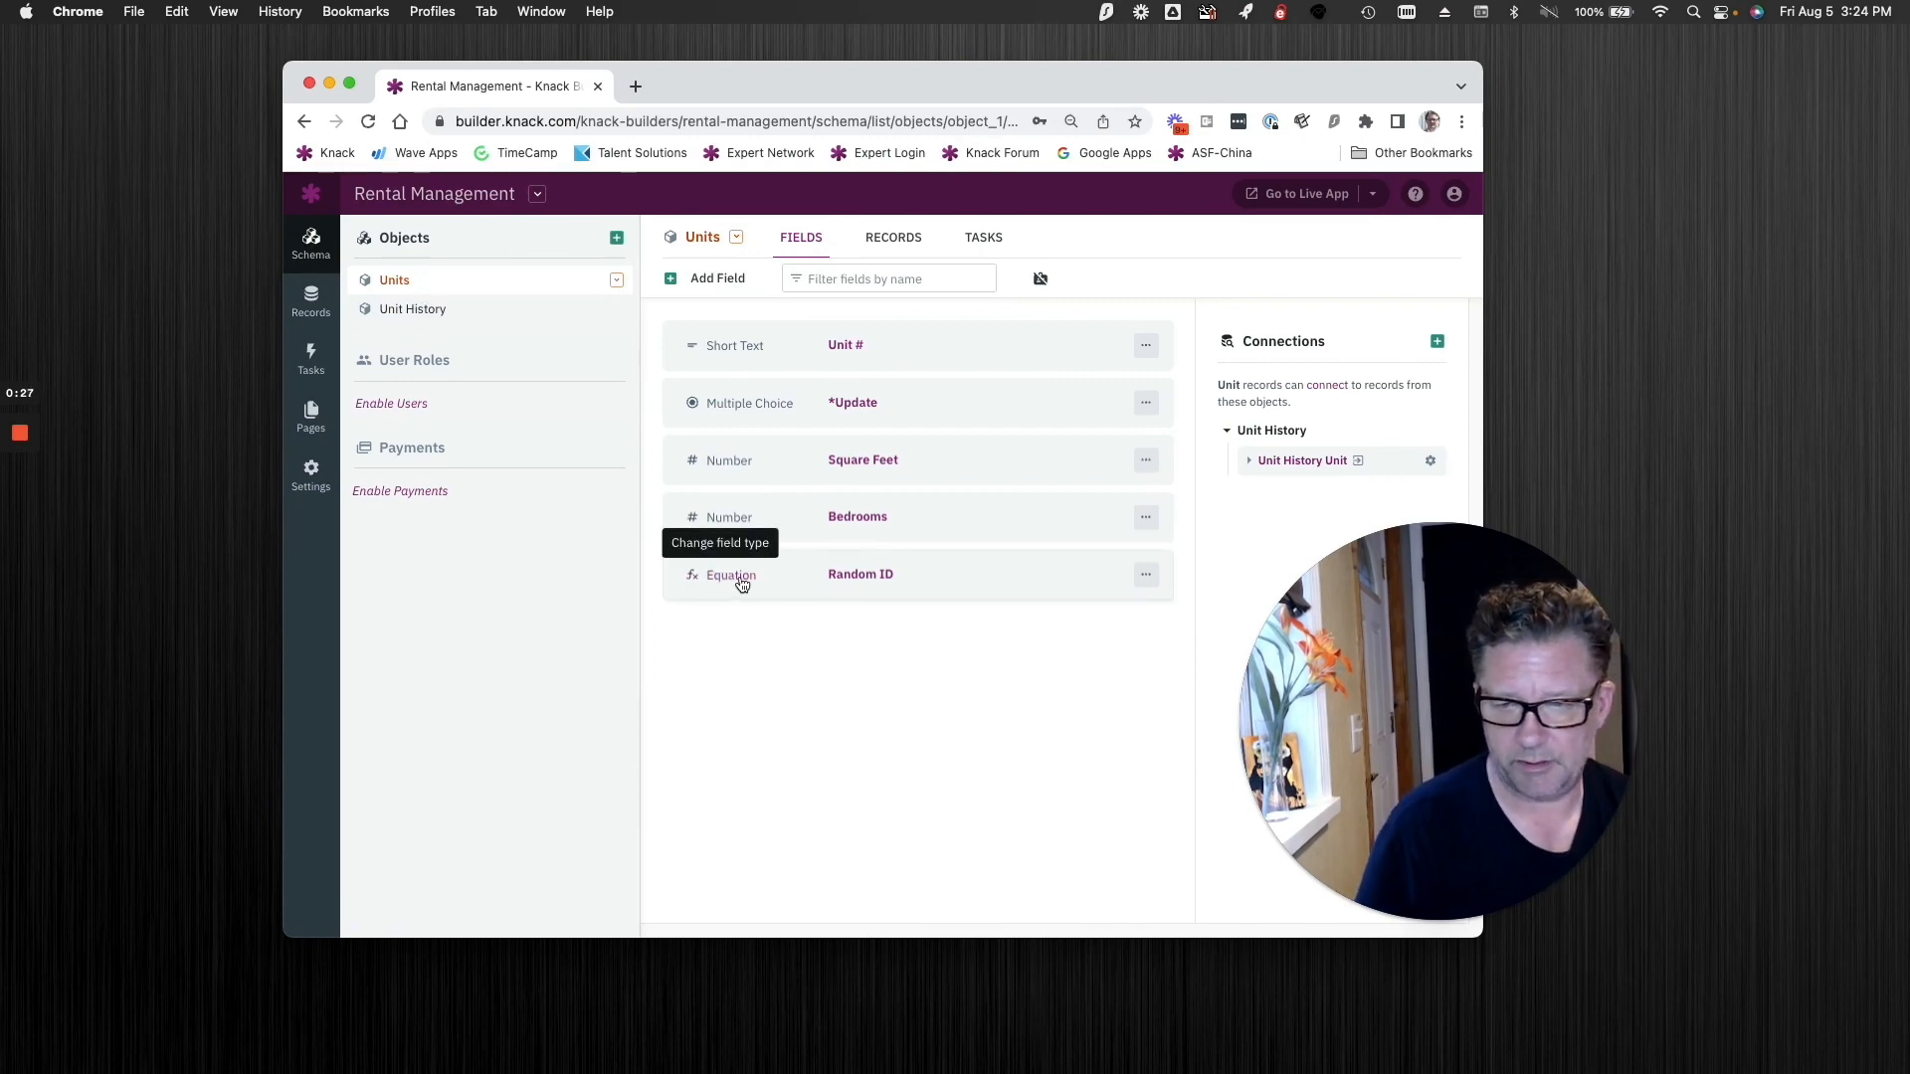
pyautogui.click(706, 278)
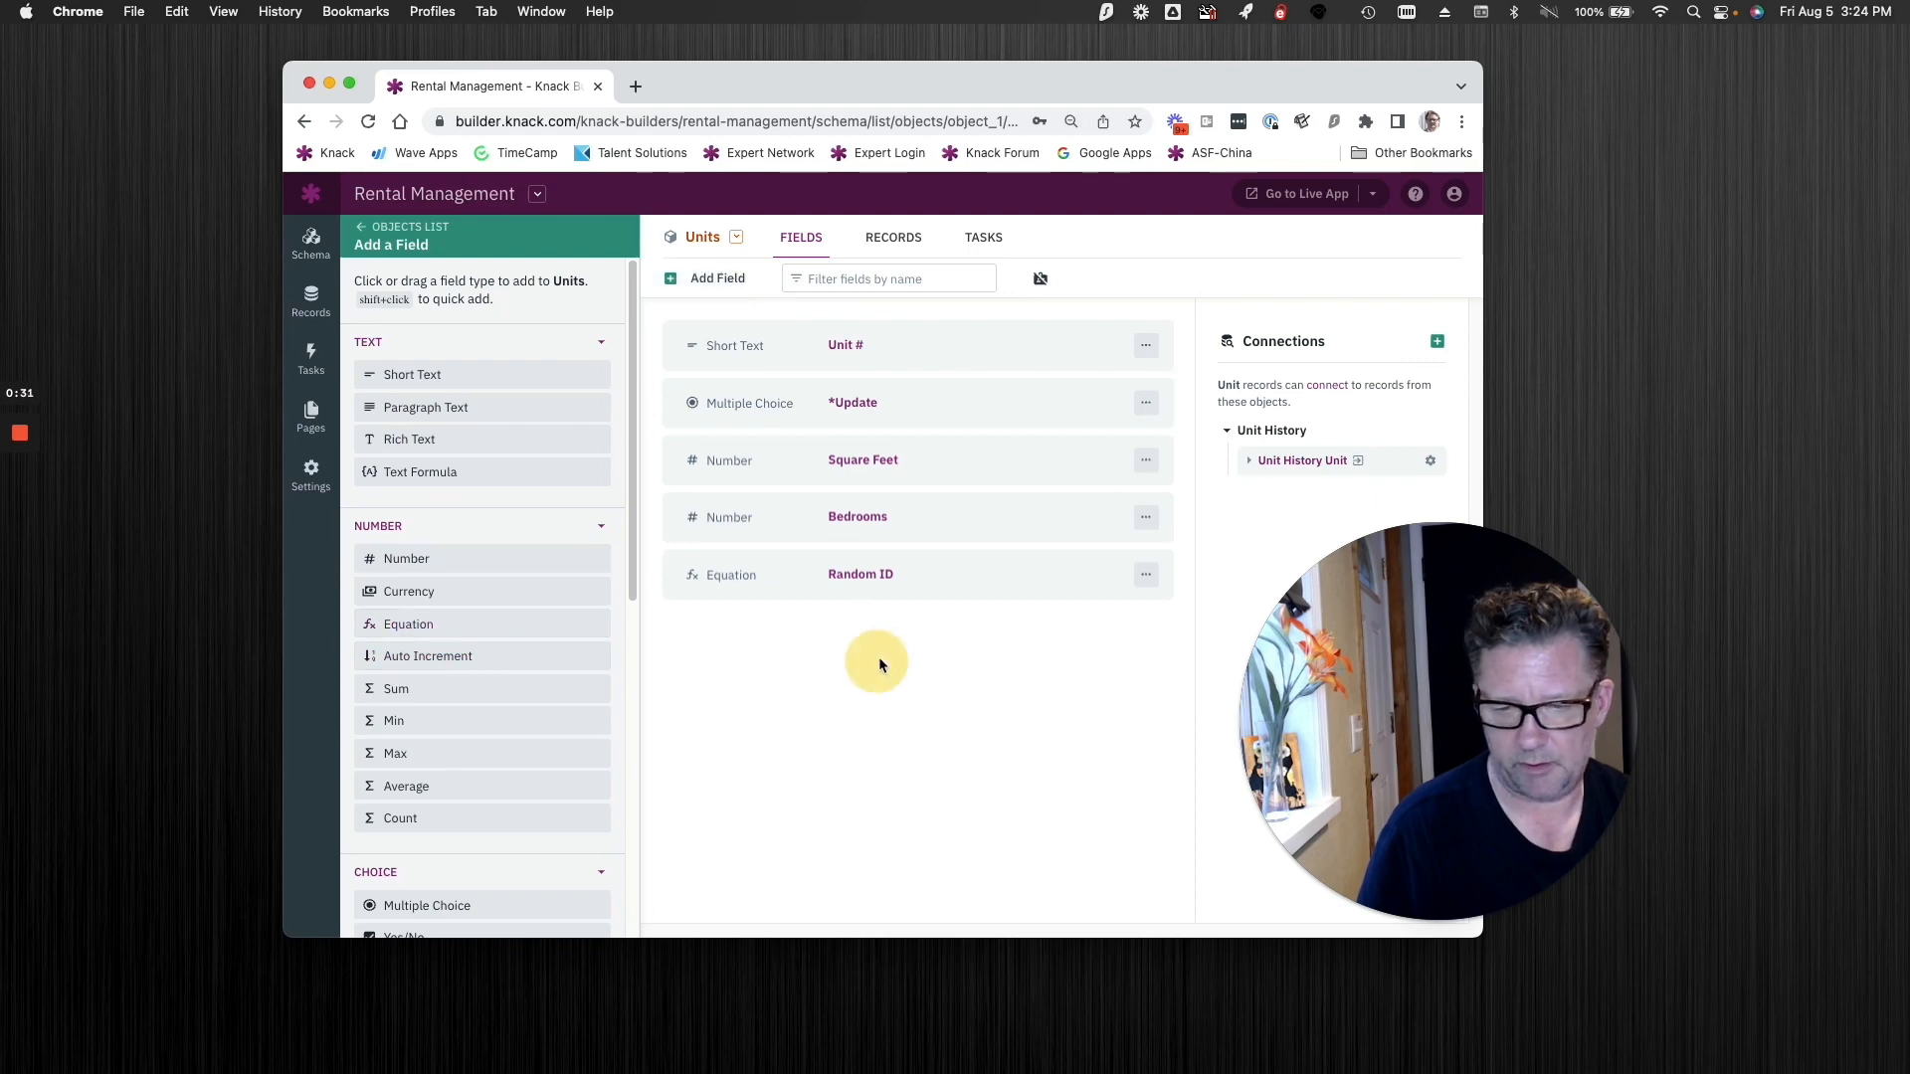
pyautogui.click(934, 589)
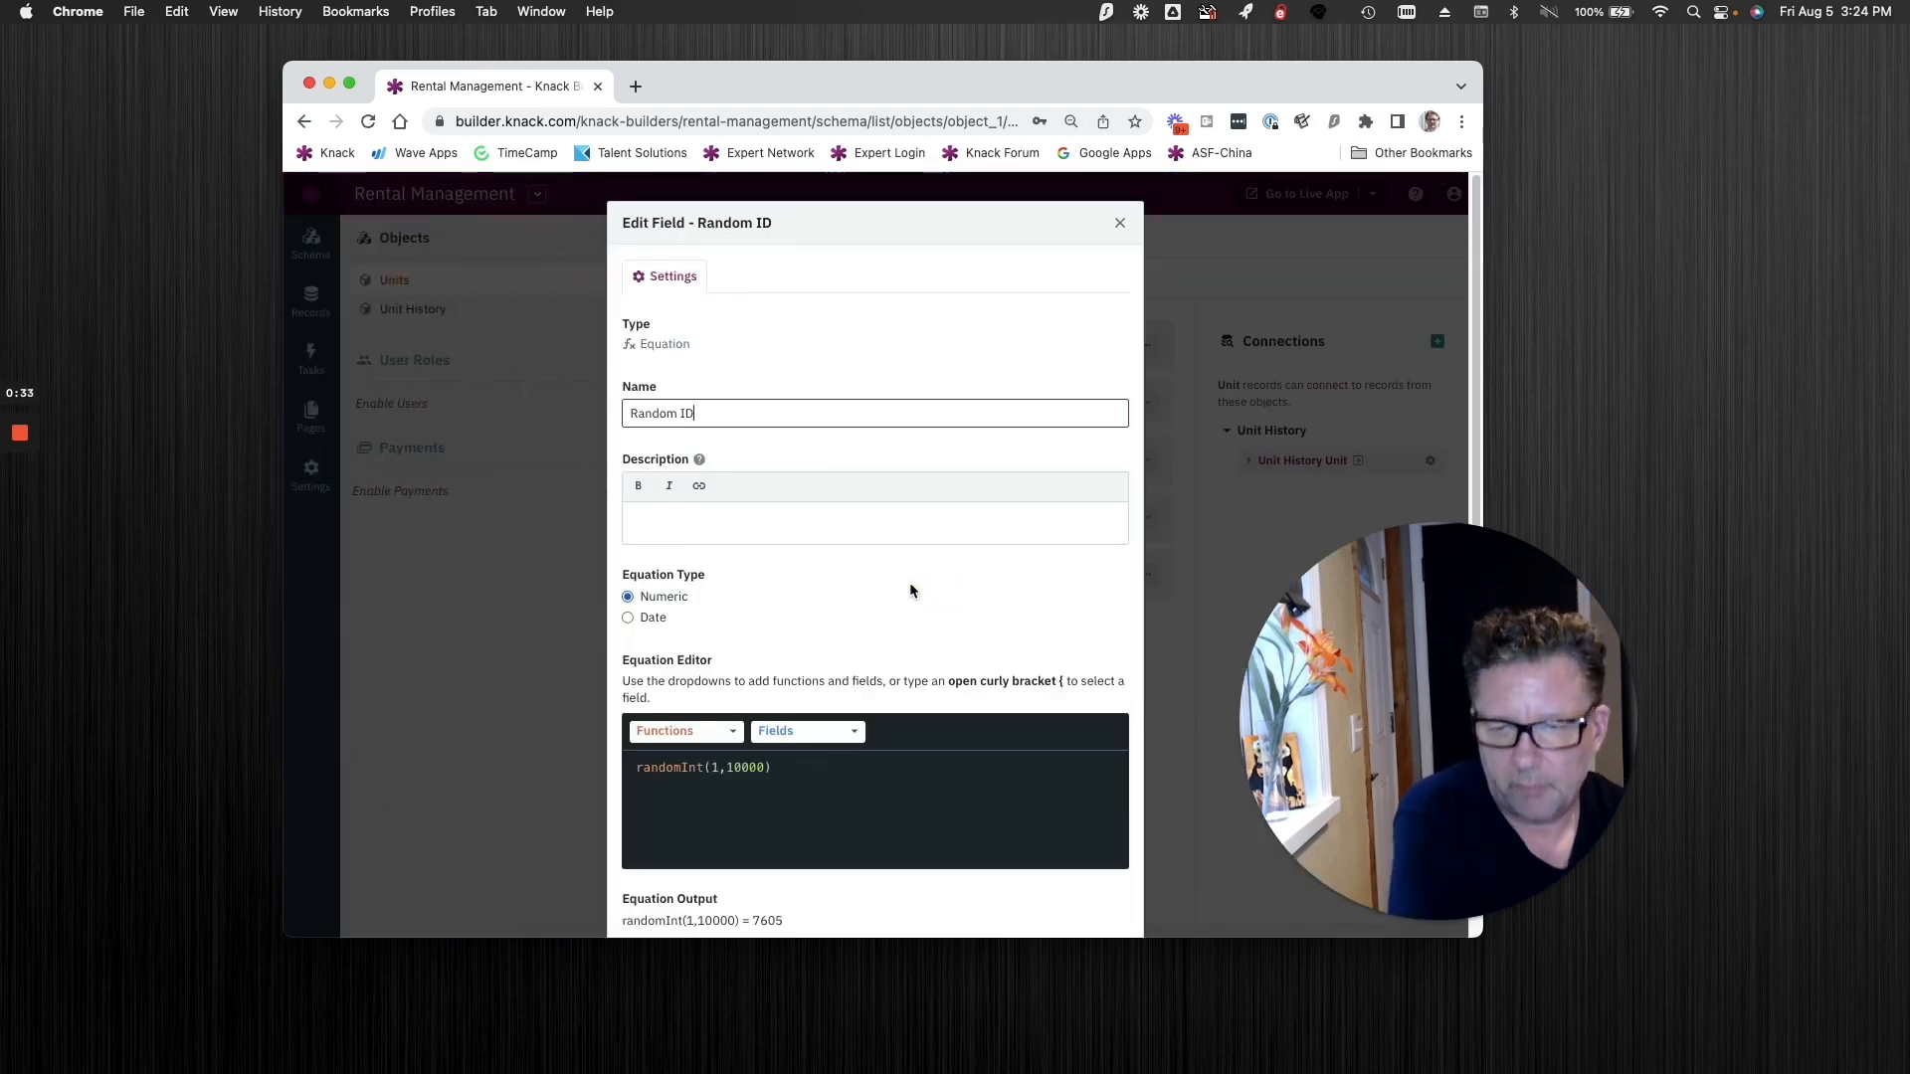
pyautogui.scroll(-6, 940, 512)
pyautogui.scroll(5, 940, 513)
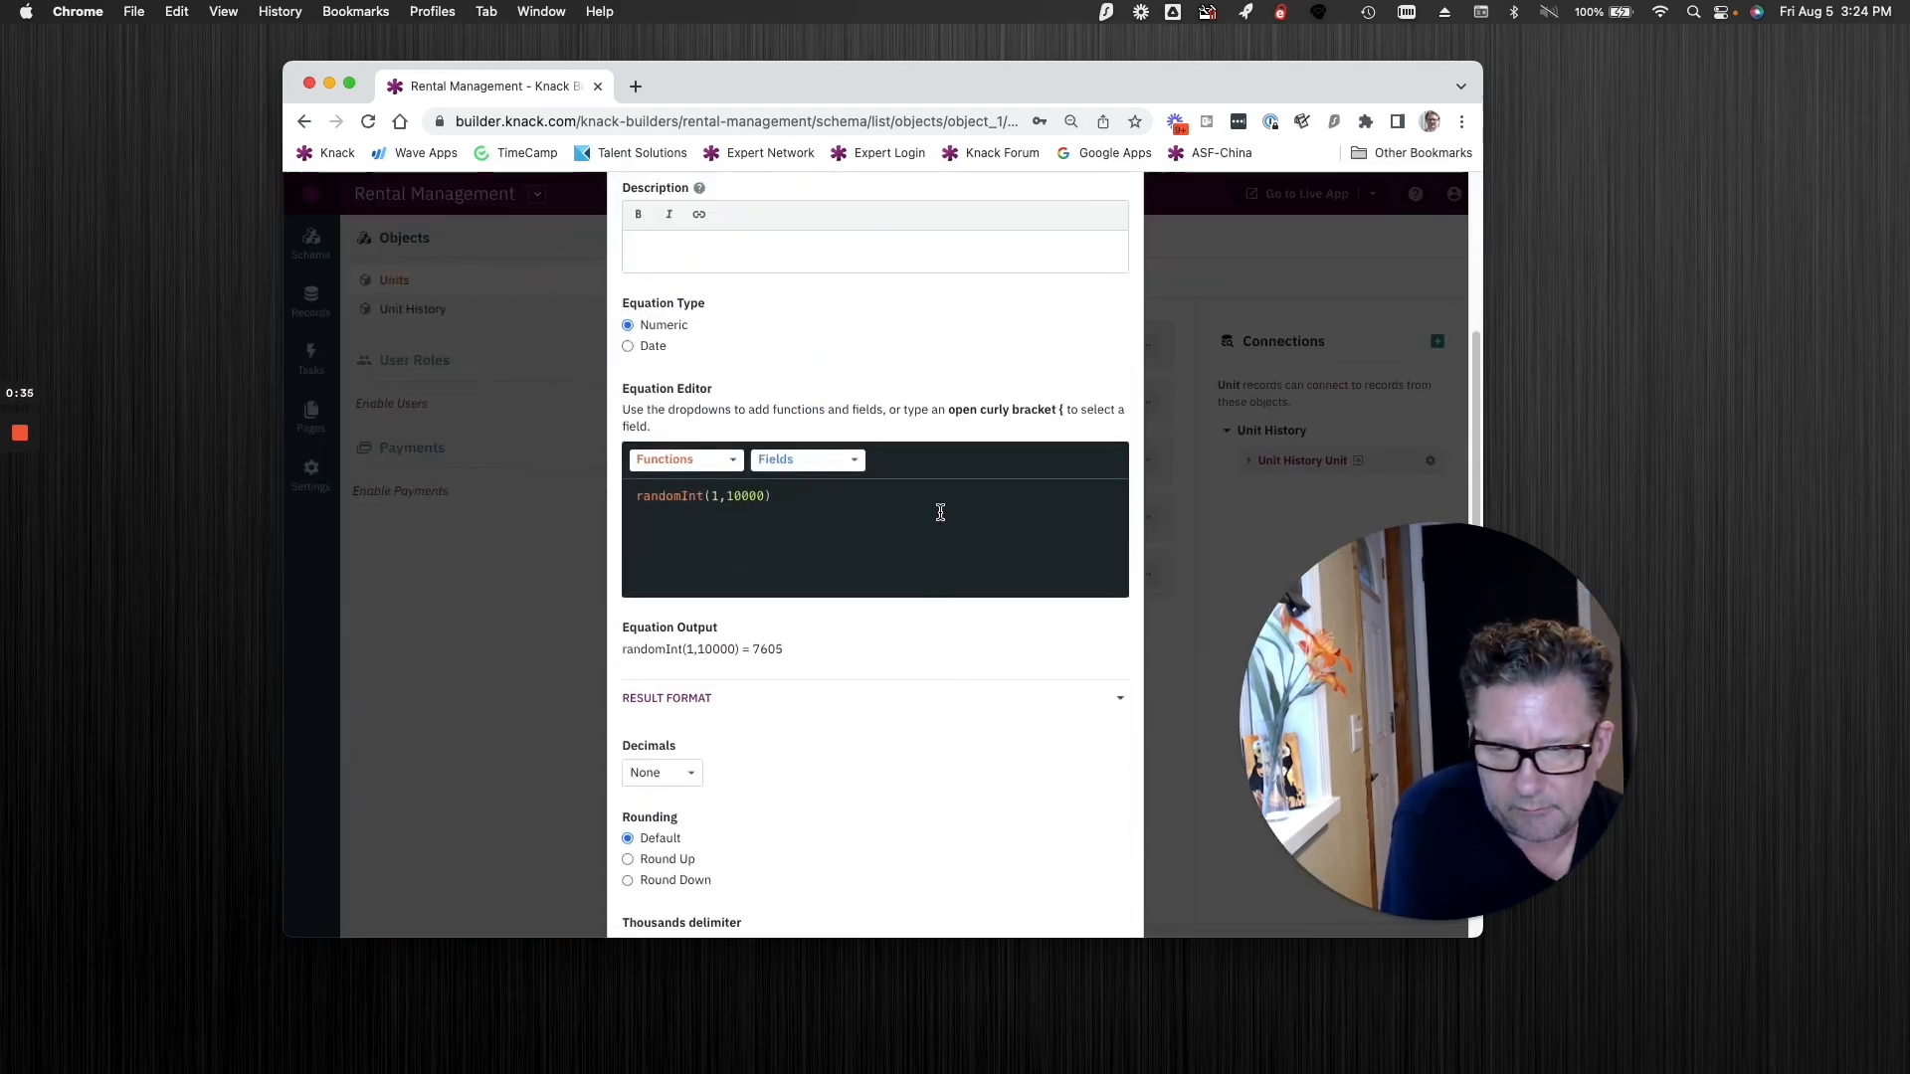
pyautogui.scroll(-1, 940, 518)
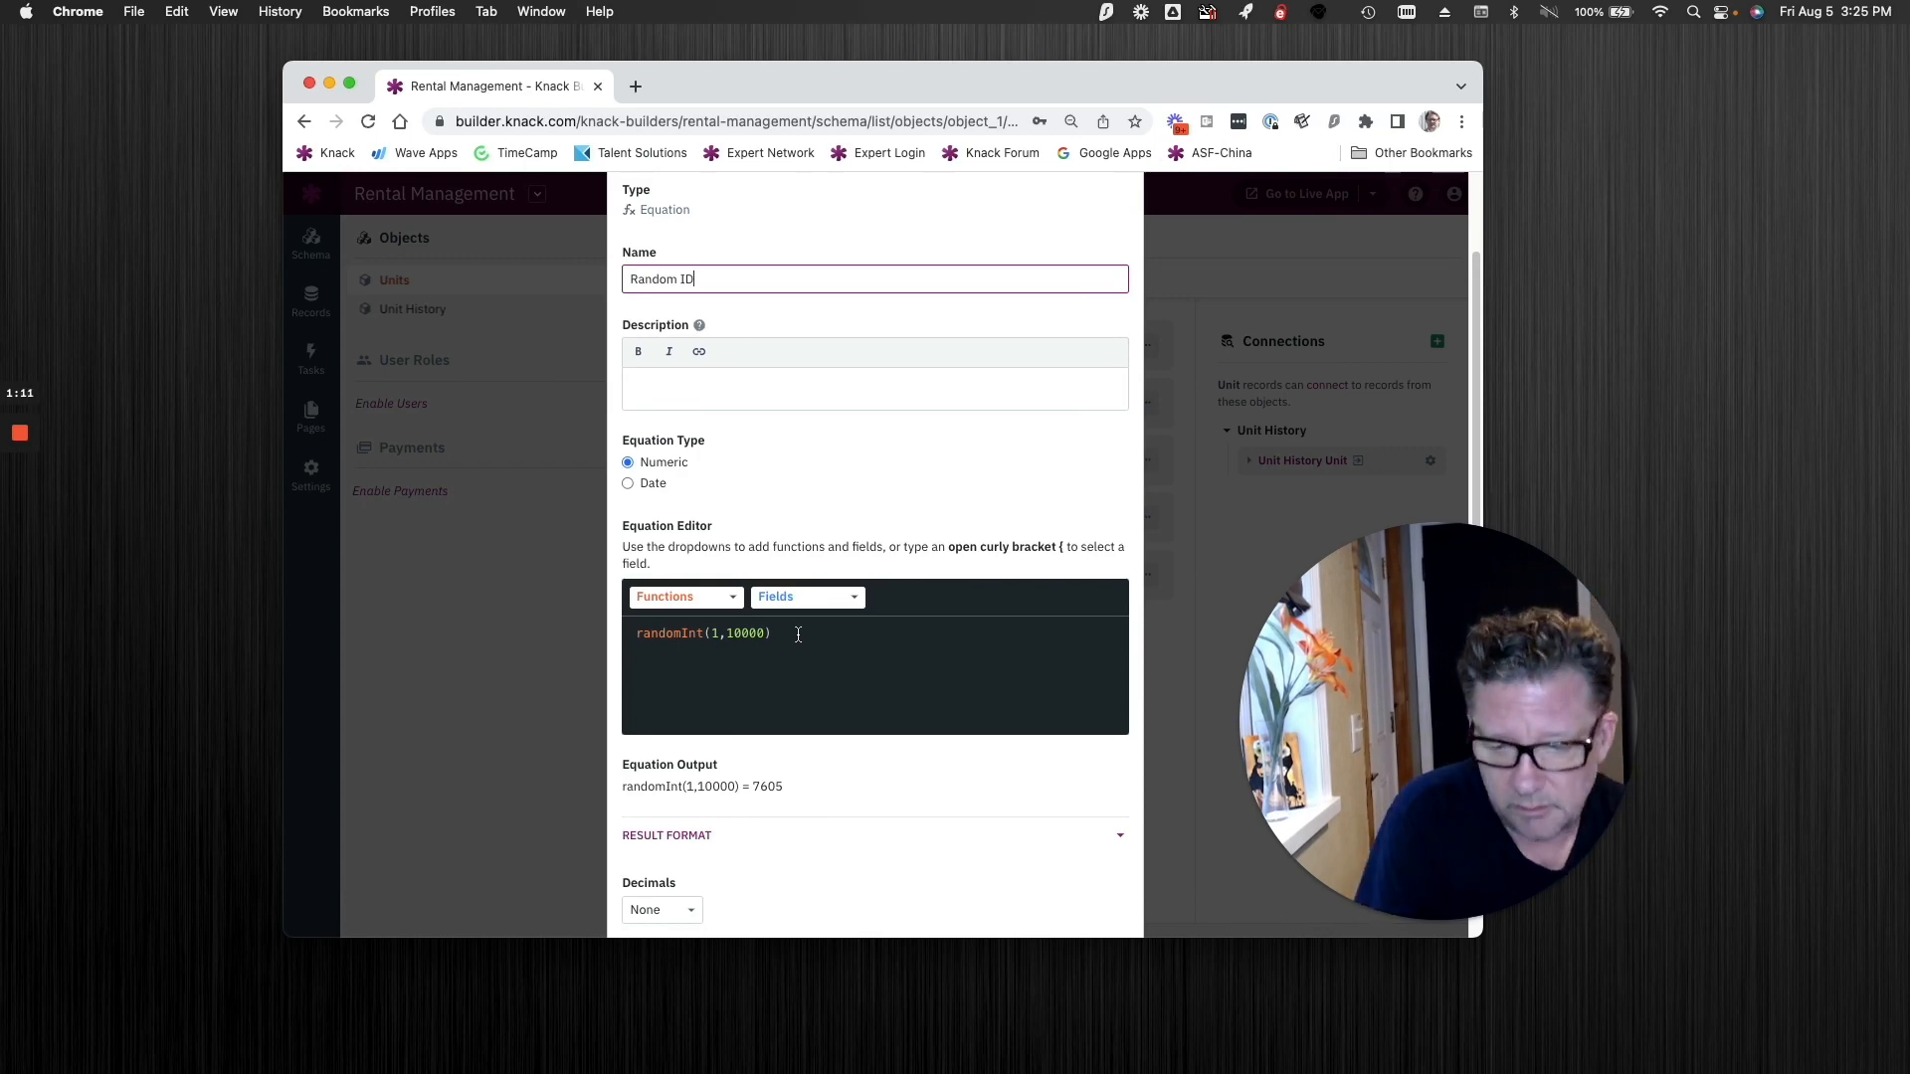
pyautogui.click(1172, 338)
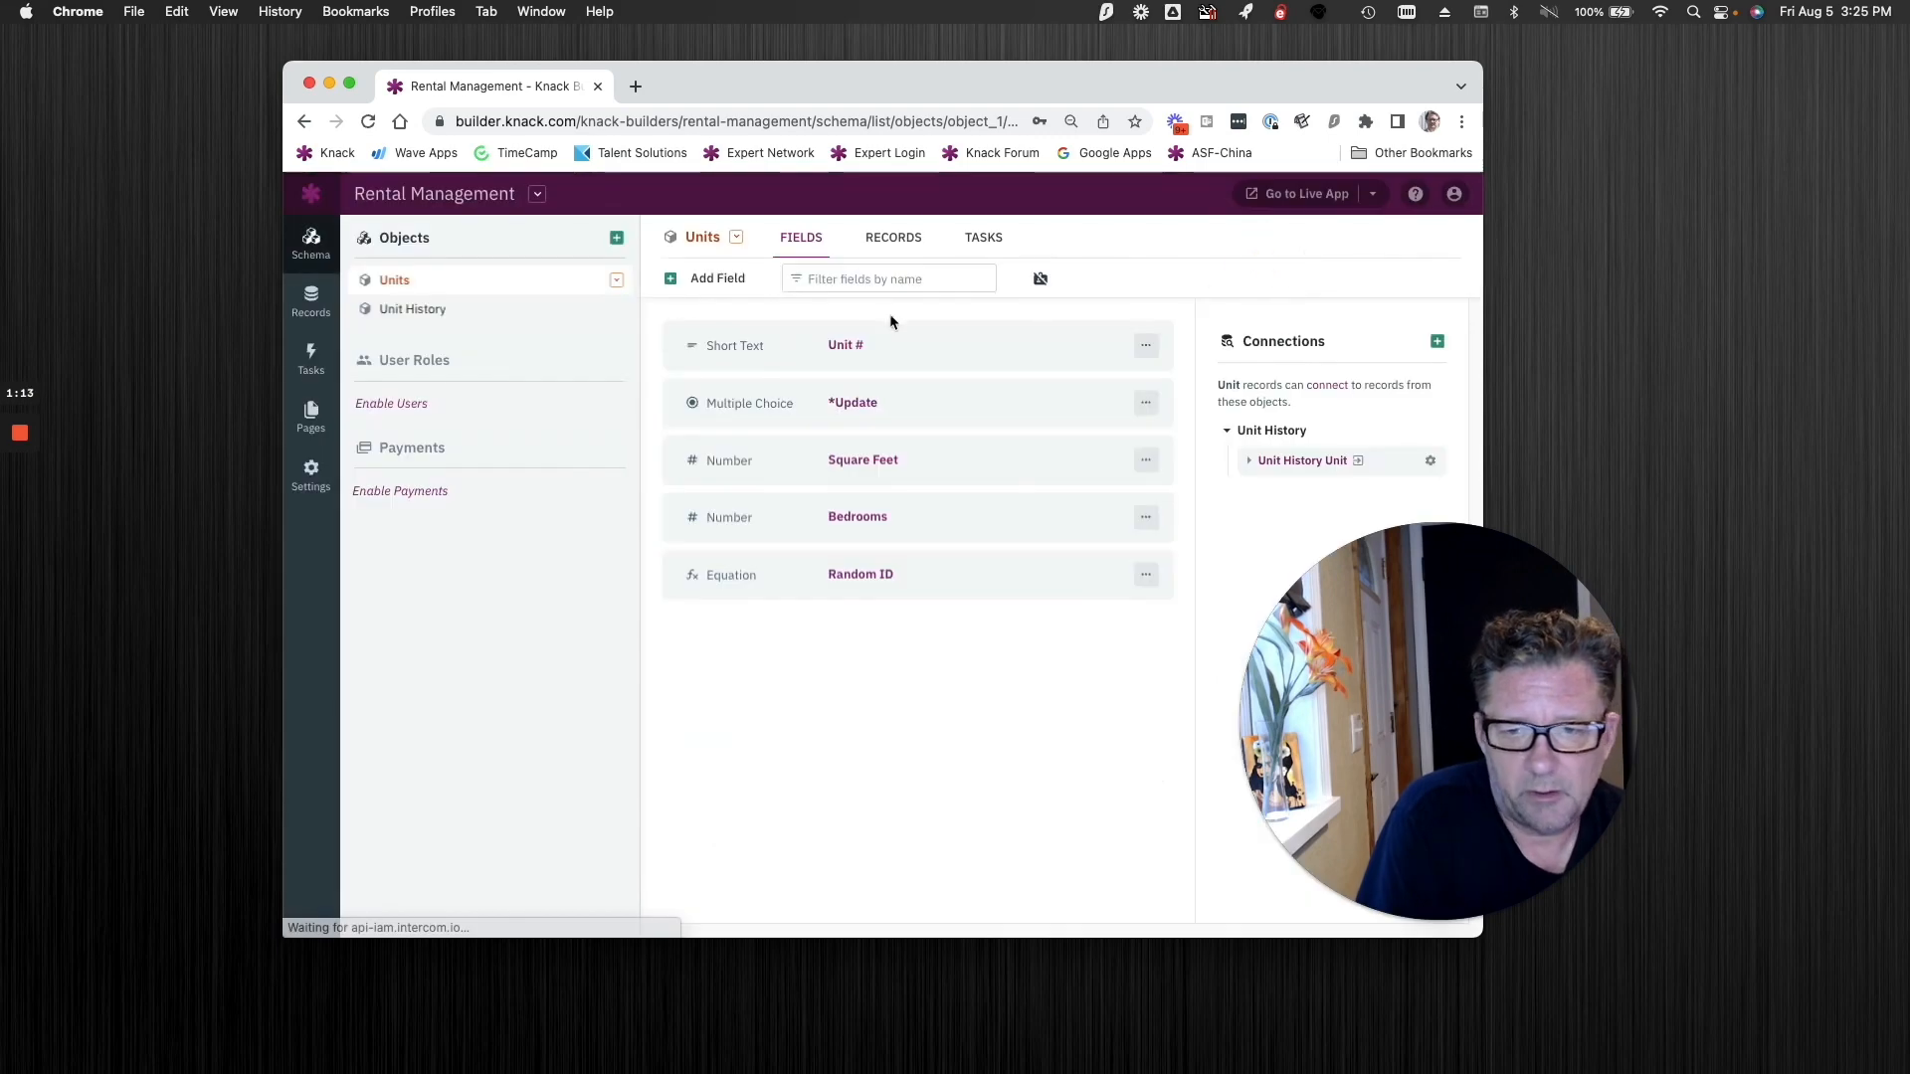
# Step: In the Units records, set the Bedrooms value of unit A-1 to 1
pyautogui.click(896, 242)
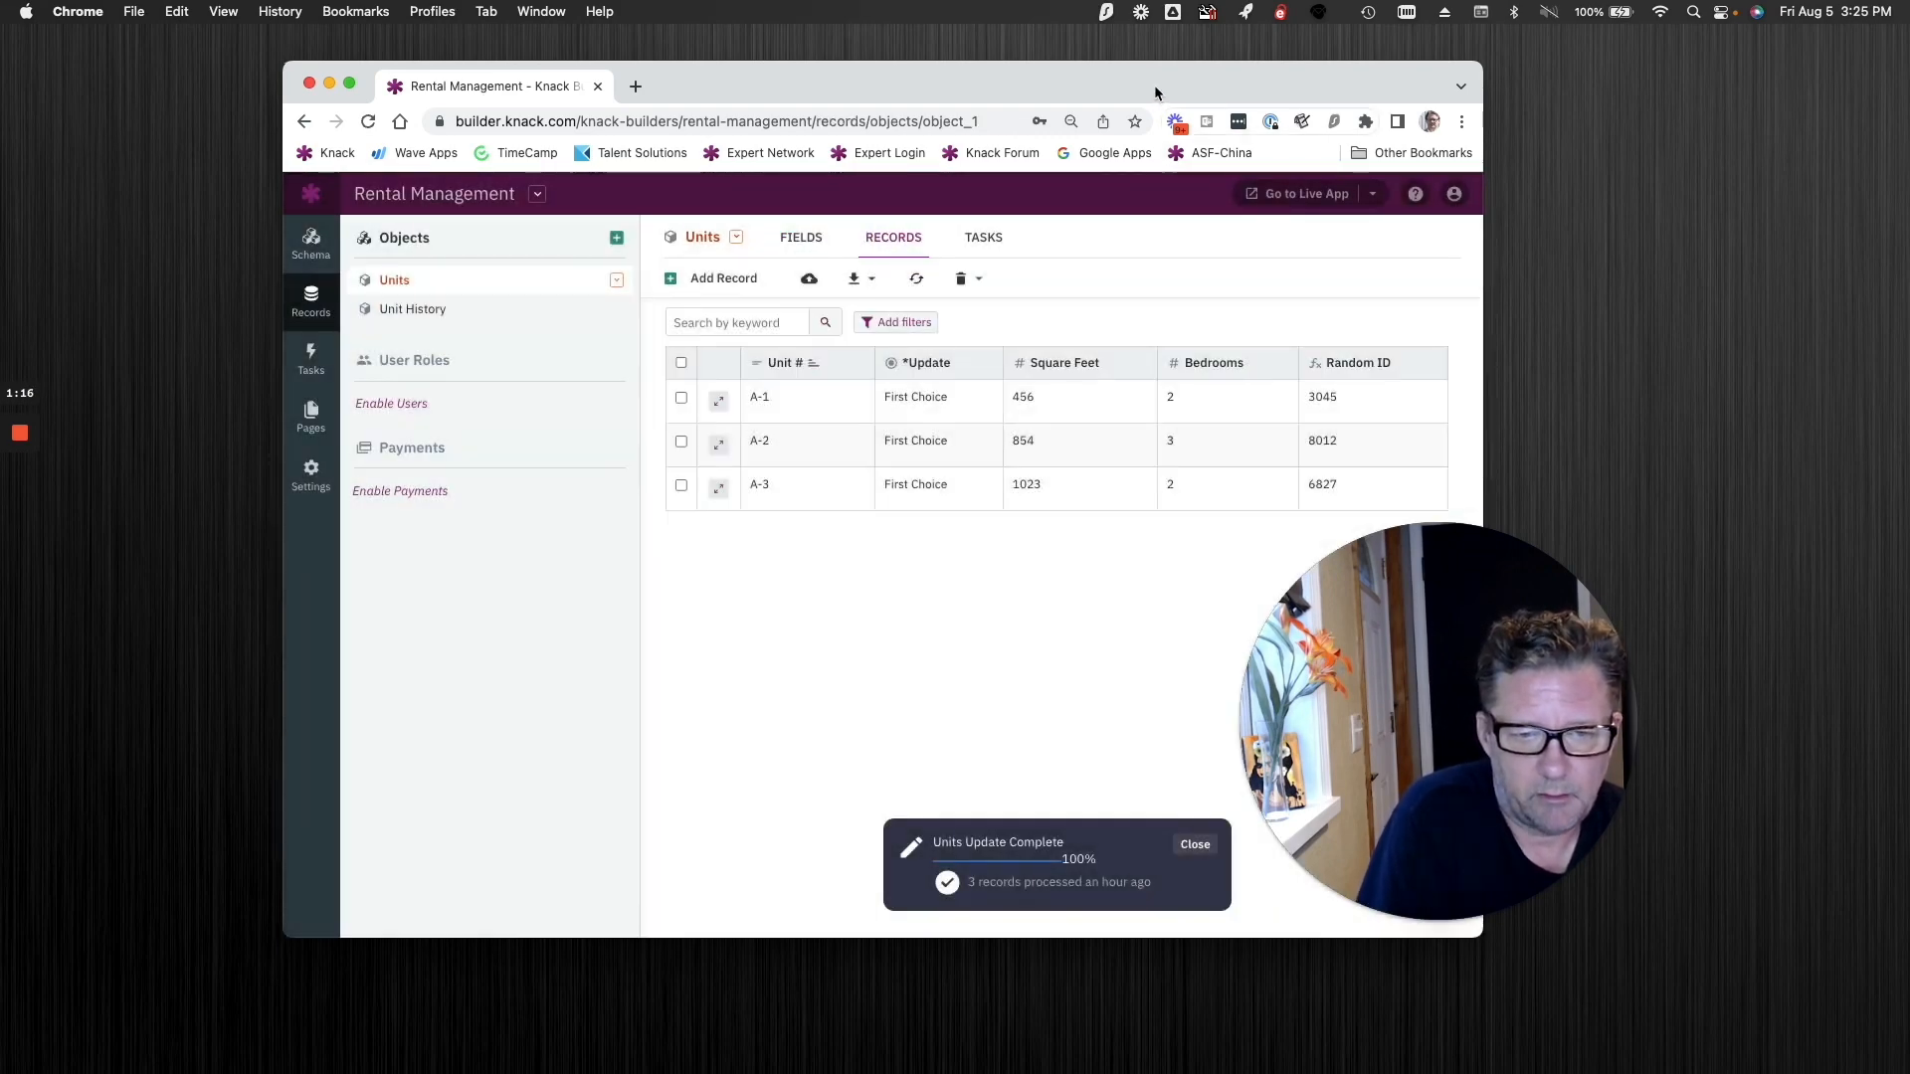
pyautogui.moveTo(1155, 92); pyautogui.dragTo(1075, 83)
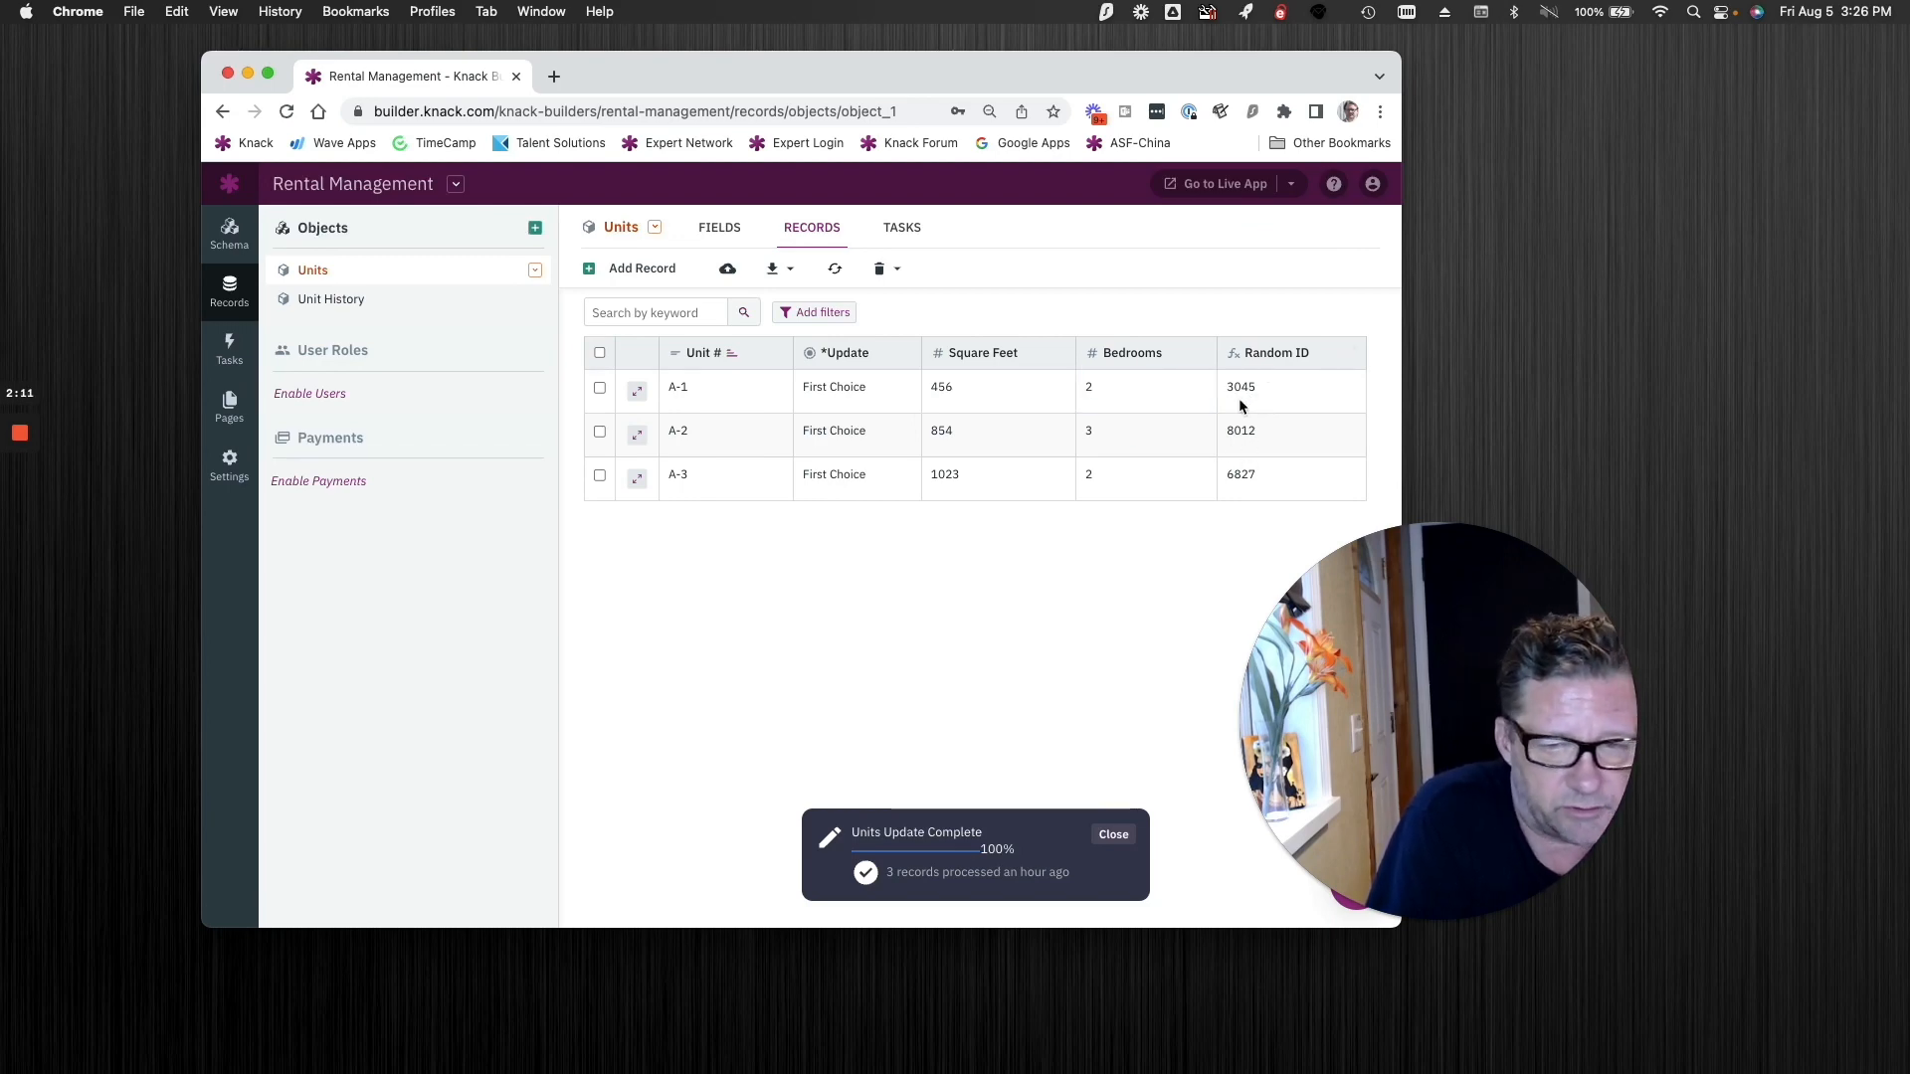
pyautogui.click(1099, 395)
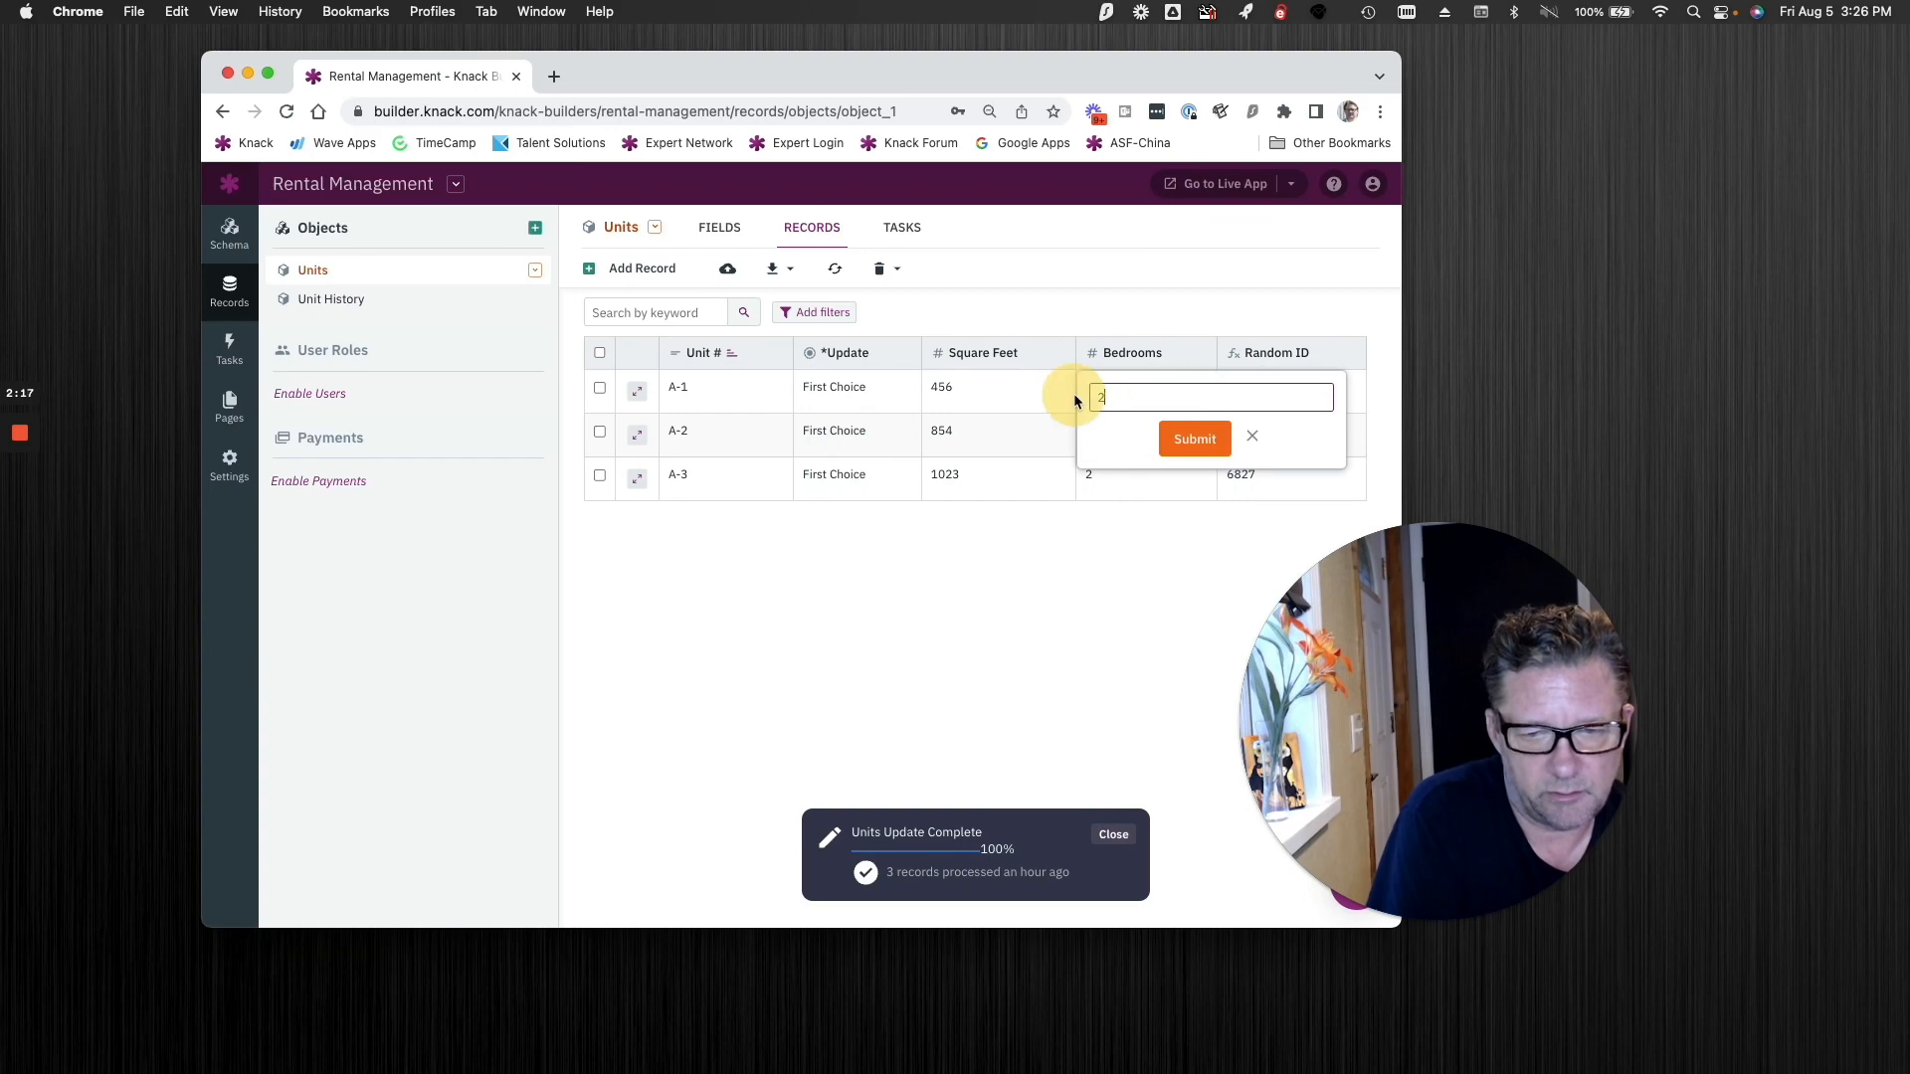
pyautogui.press('BackSpace')
pyautogui.write('1')
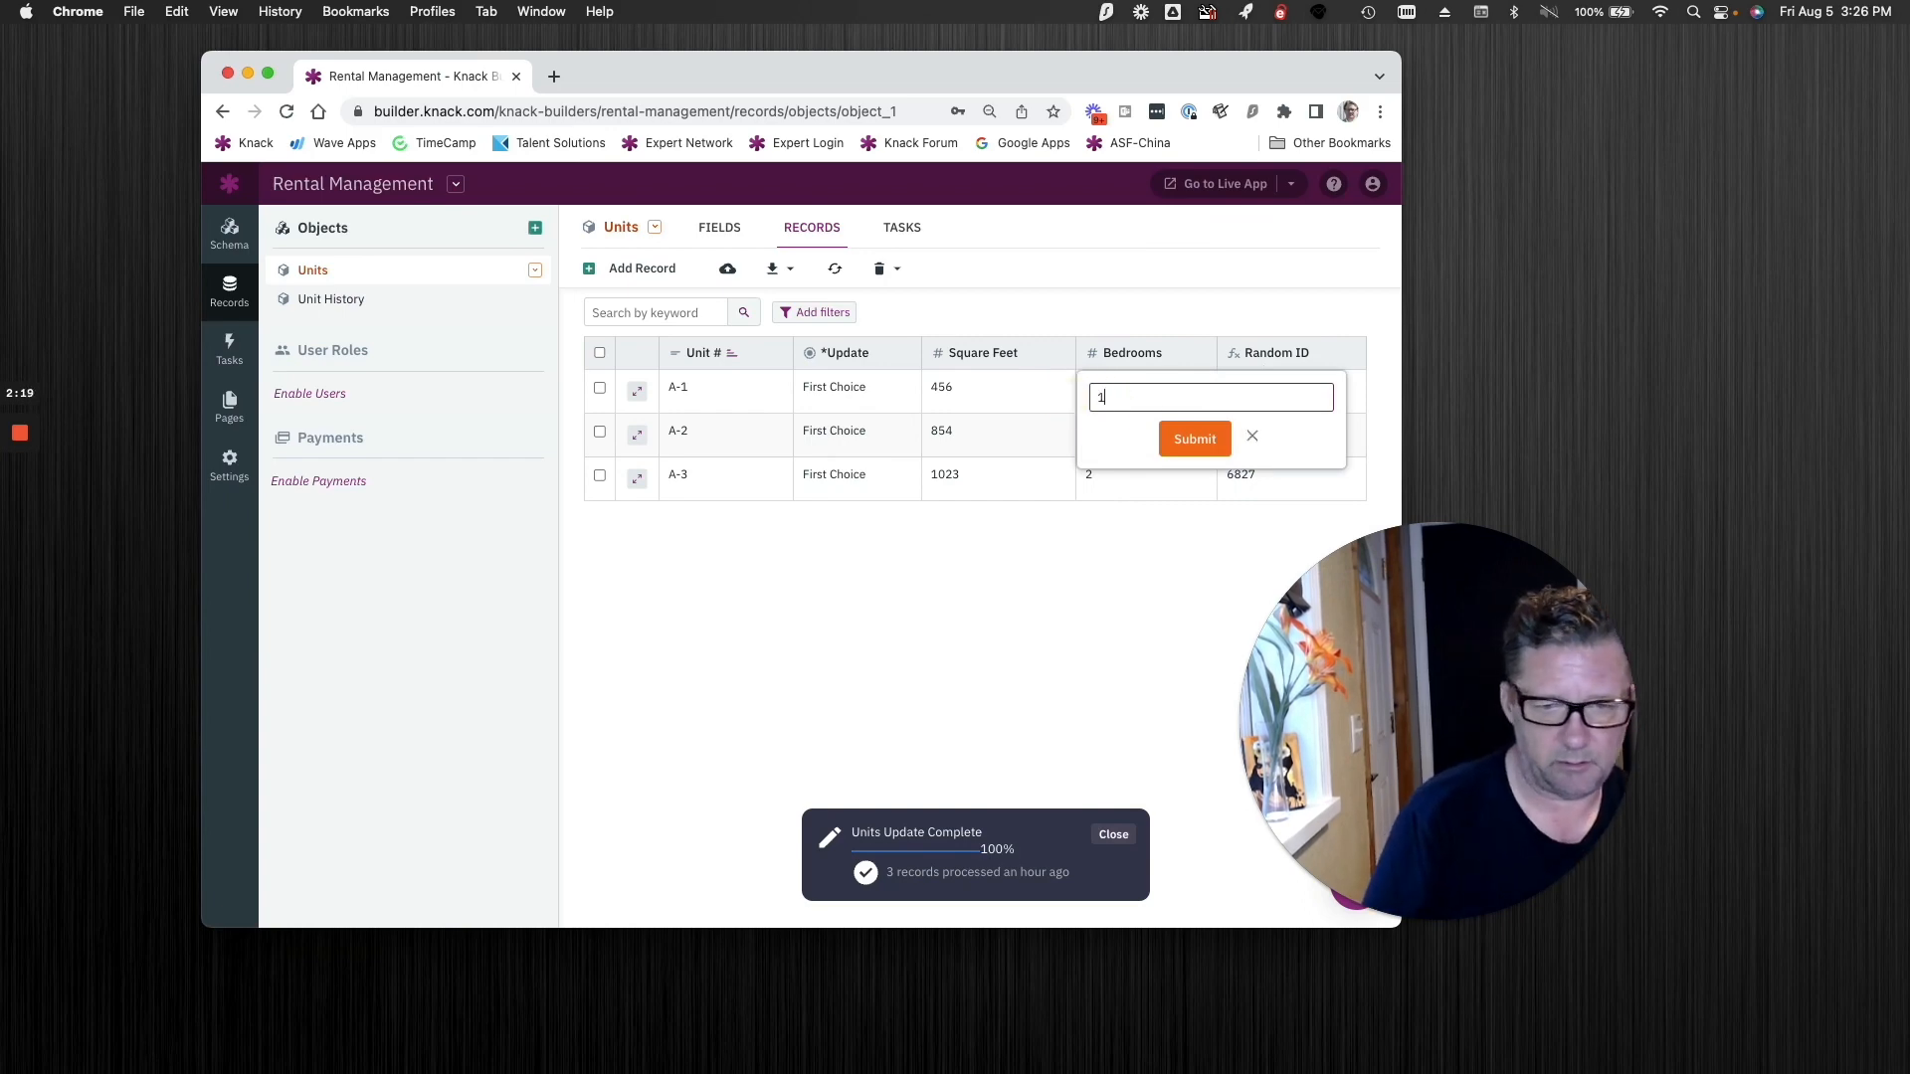
pyautogui.click(1199, 440)
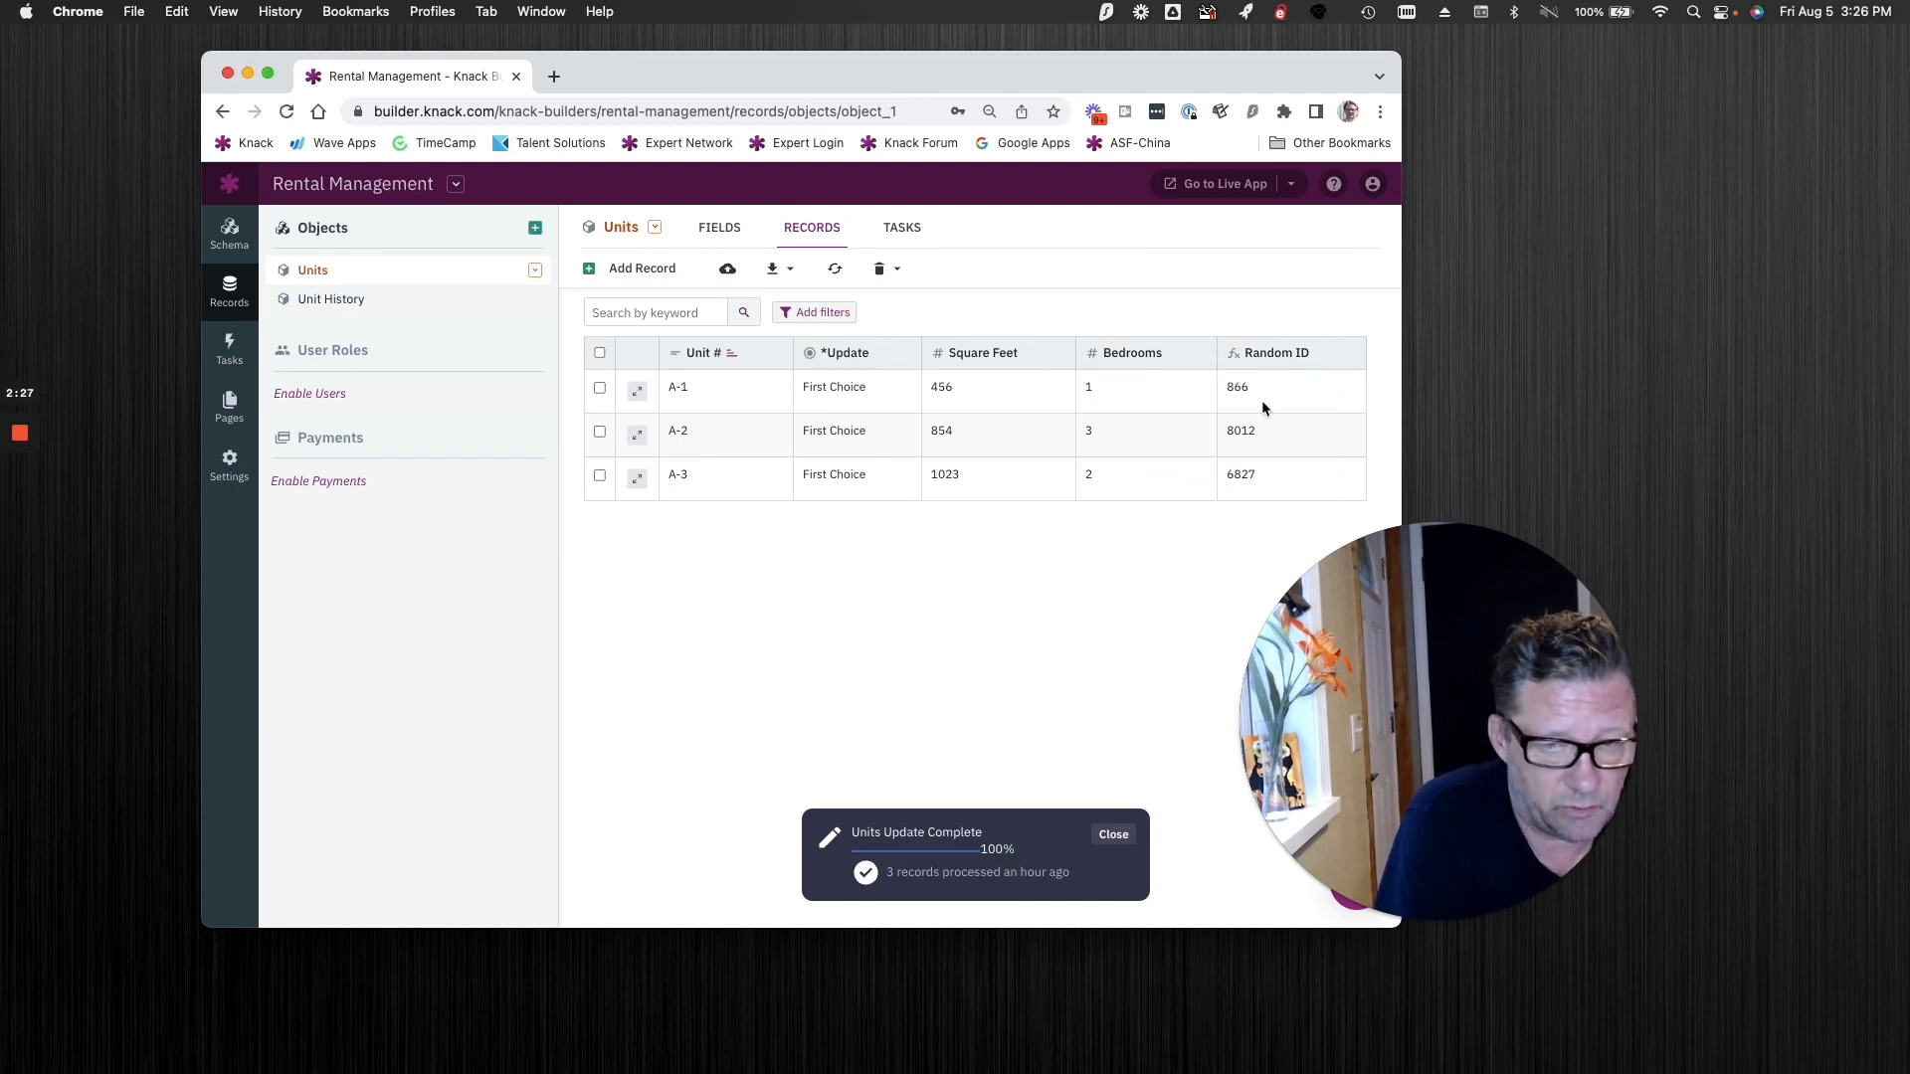
# Step: Add a Number field named Static Random to the Units object
pyautogui.click(730, 233)
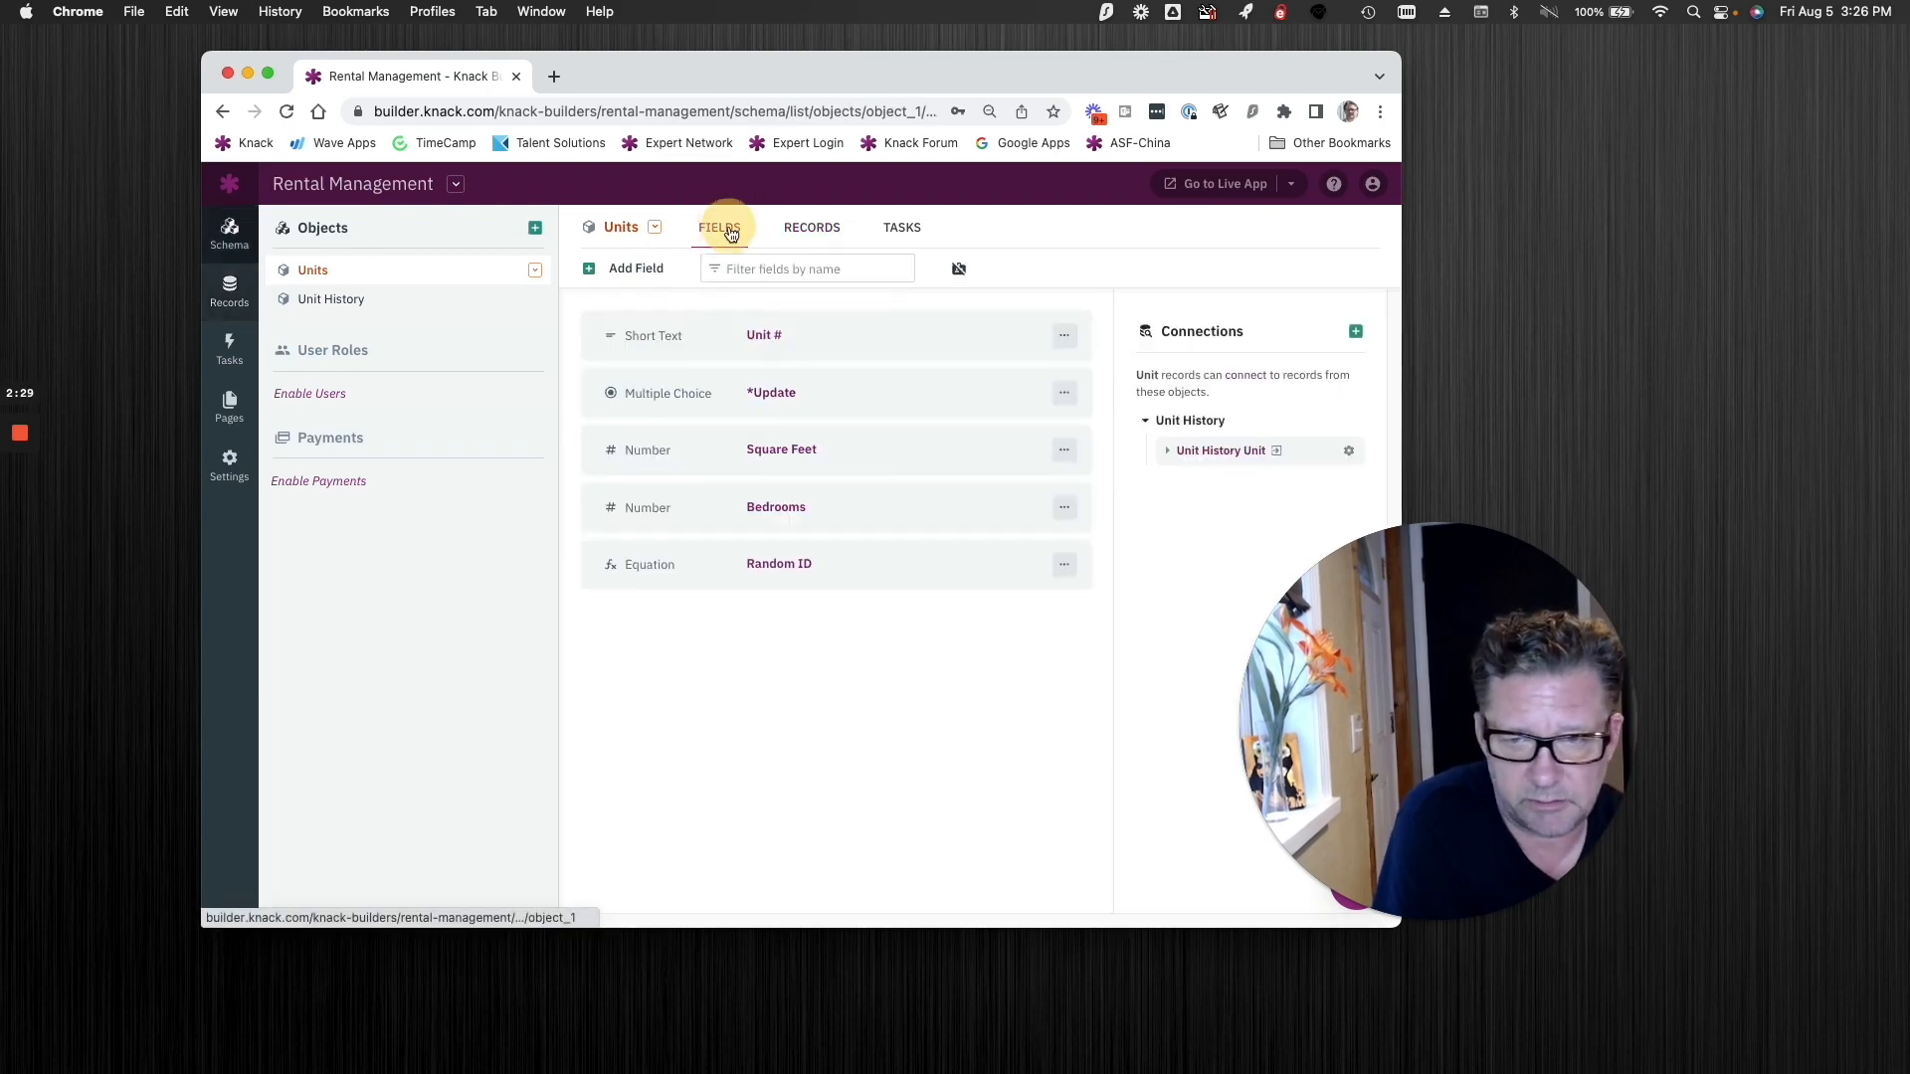
pyautogui.click(648, 272)
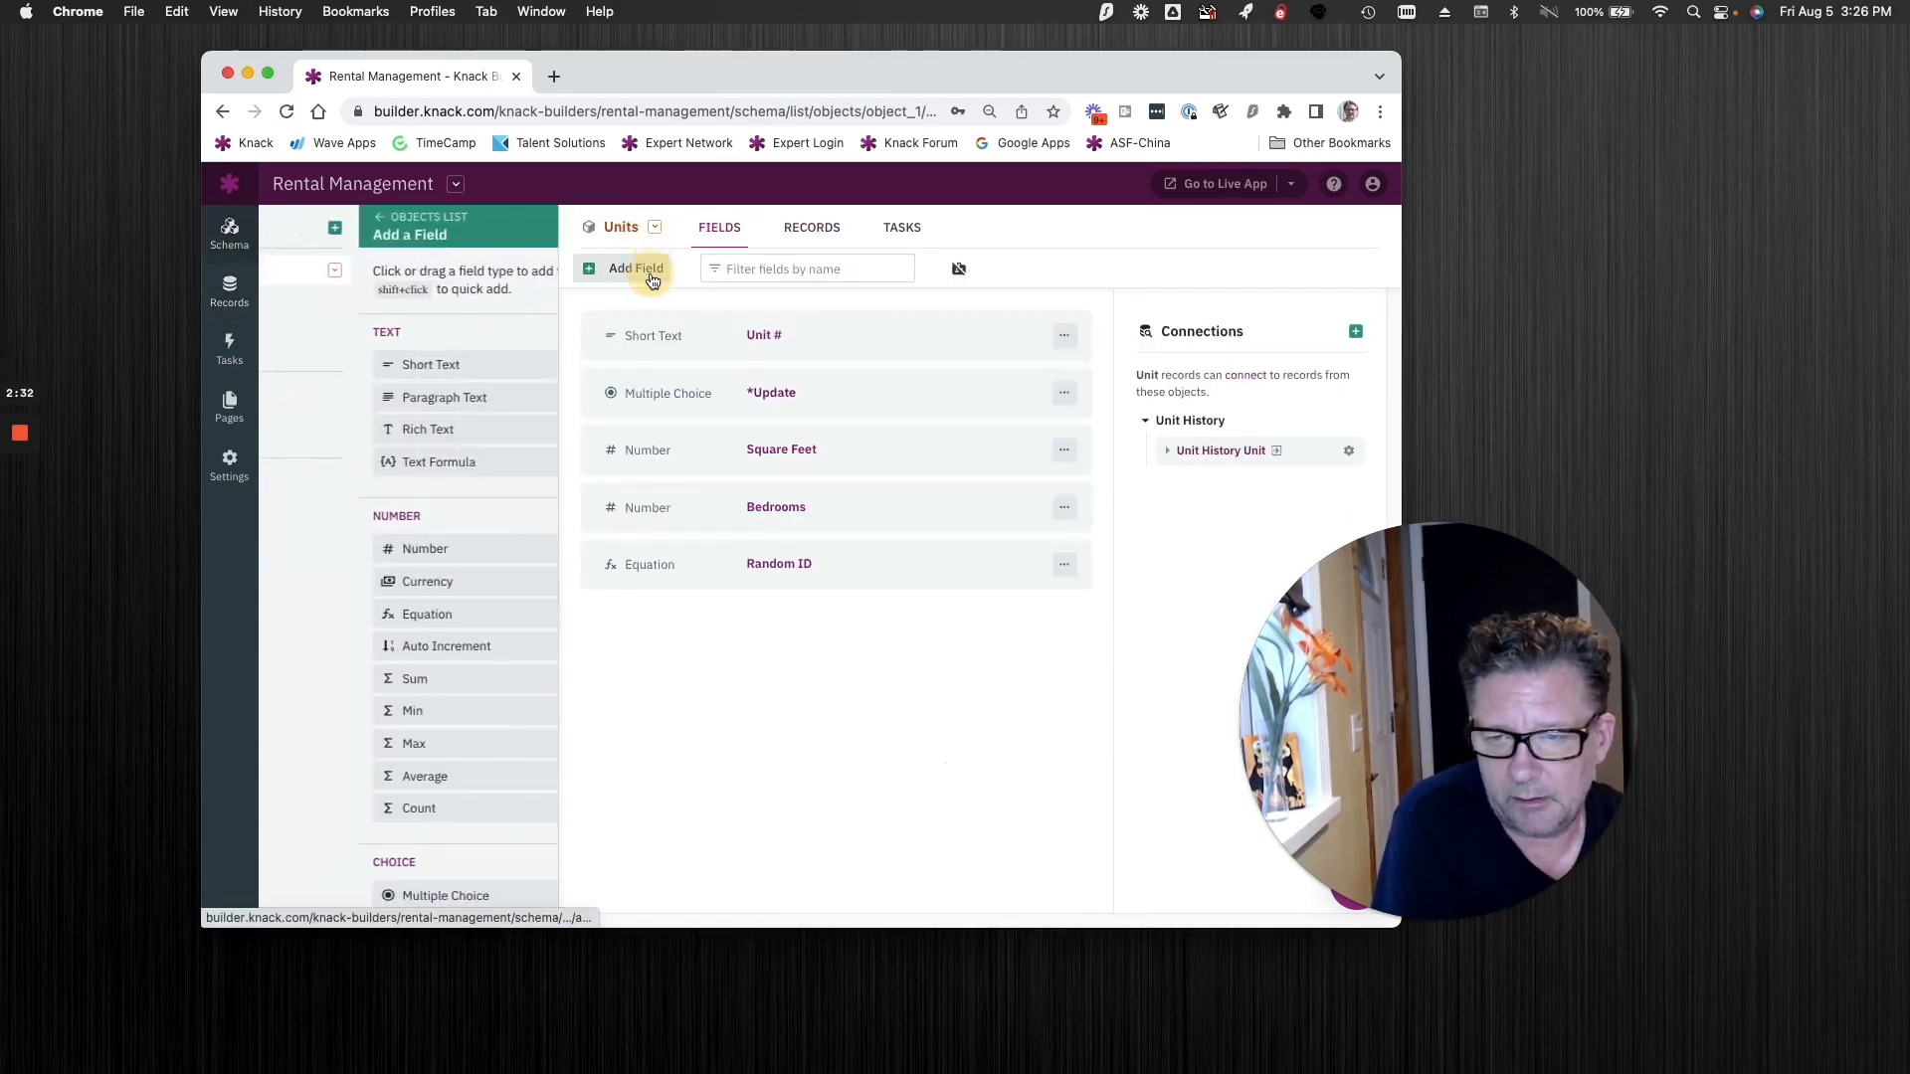
pyautogui.click(398, 557)
pyautogui.doubleClick(602, 359)
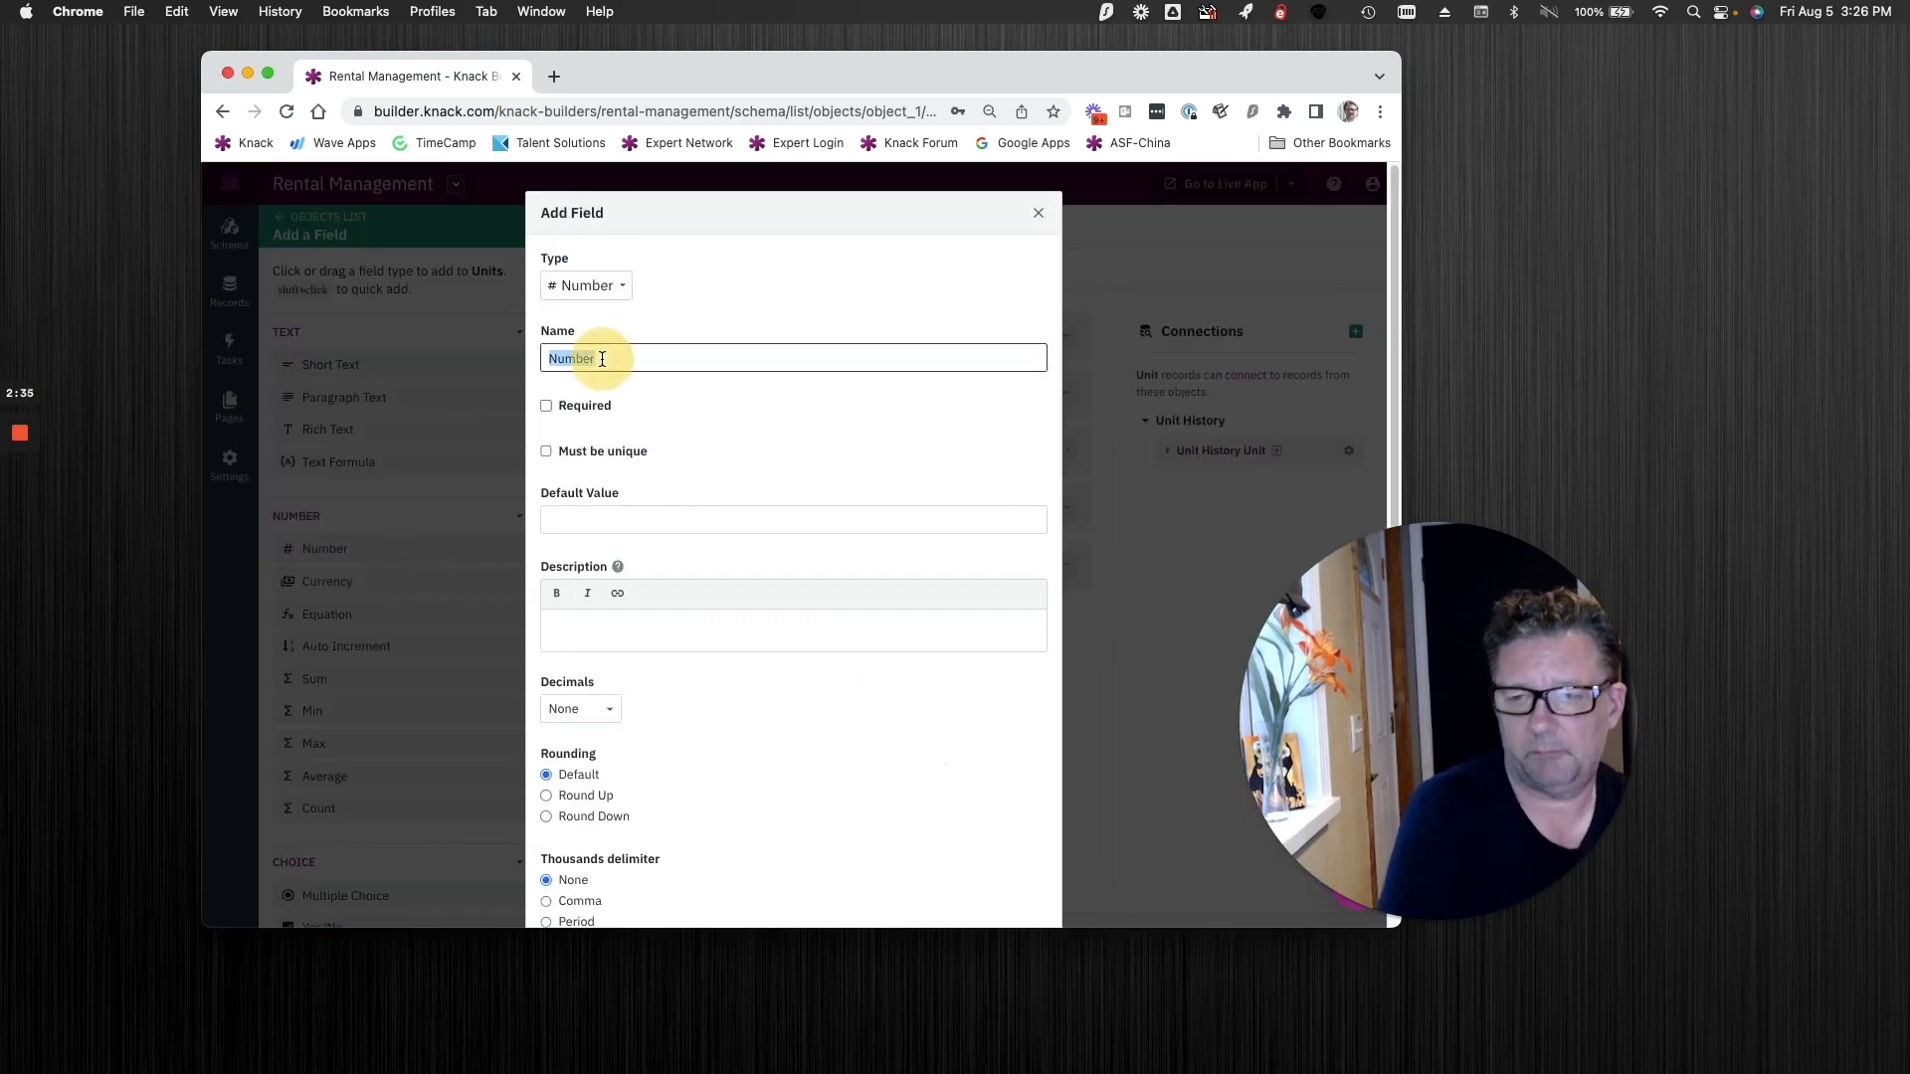
pyautogui.write('Static')
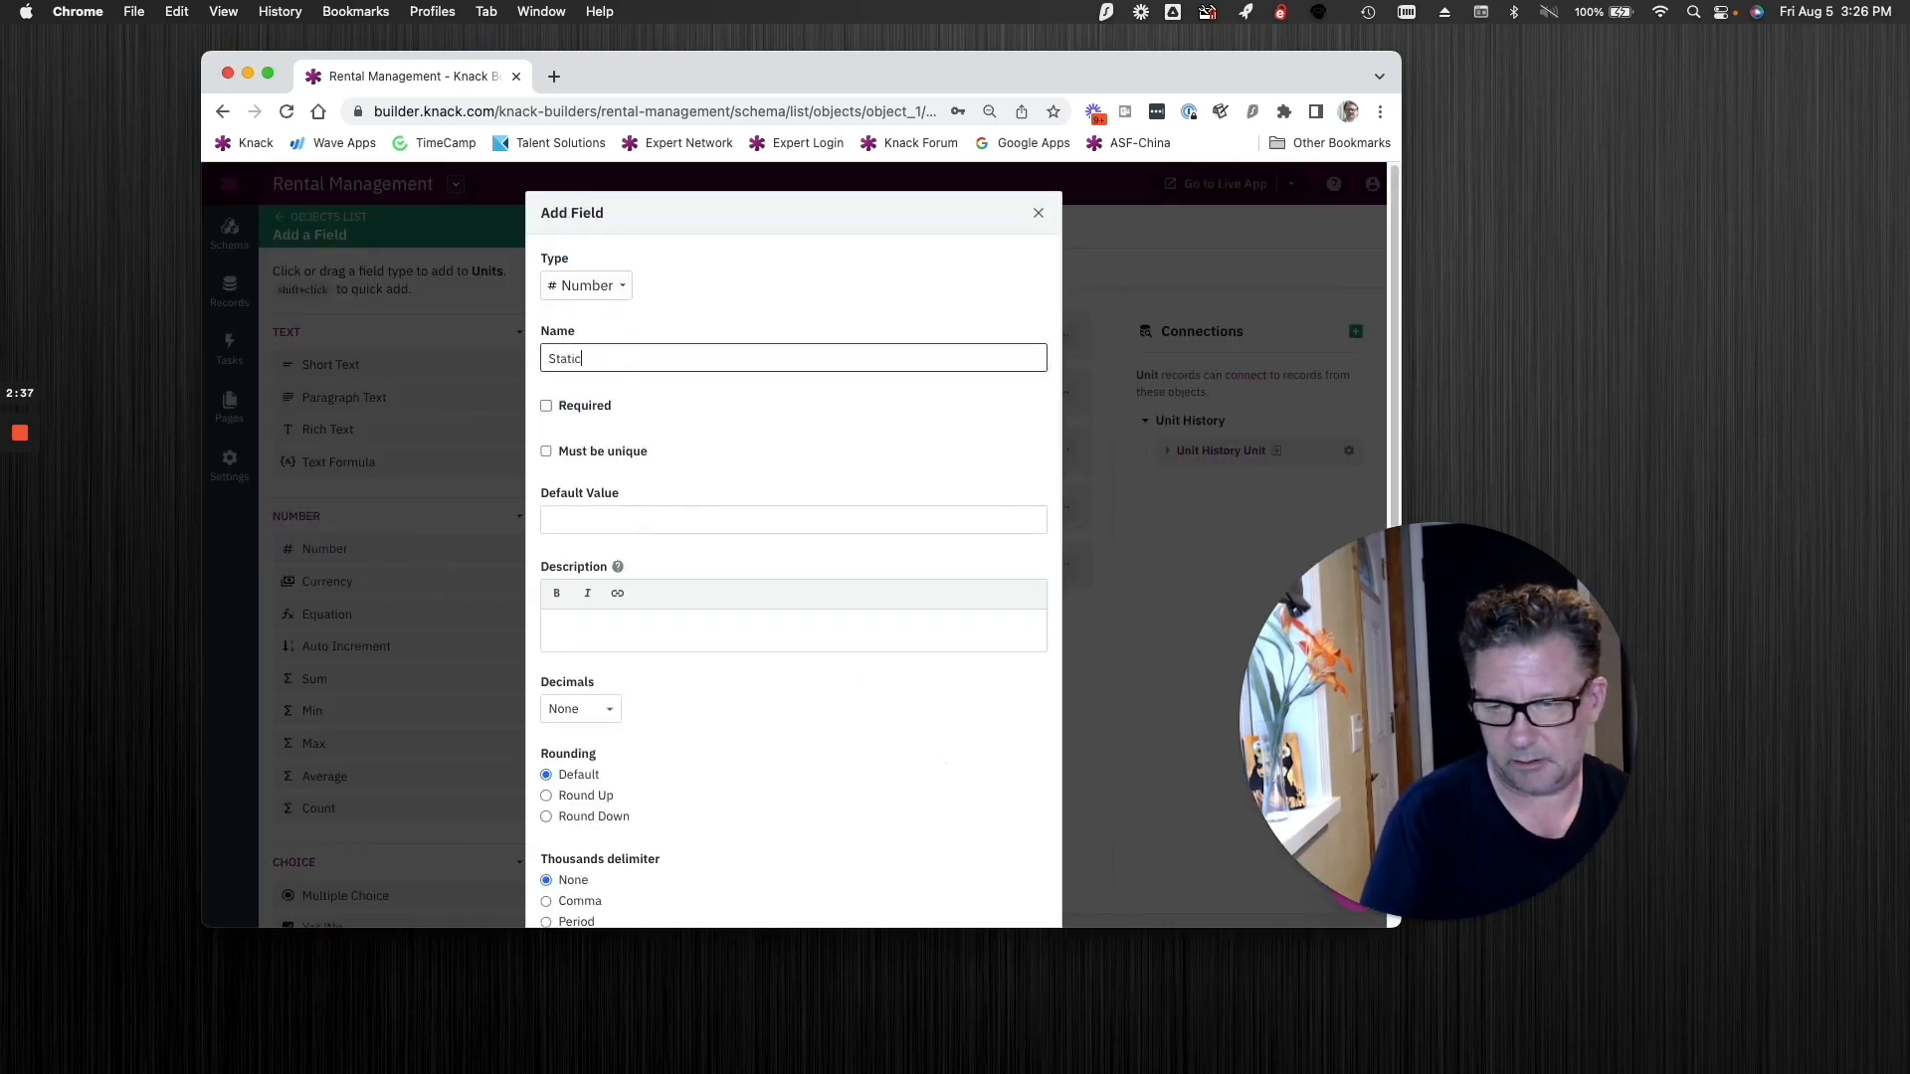
pyautogui.write(' Ran')
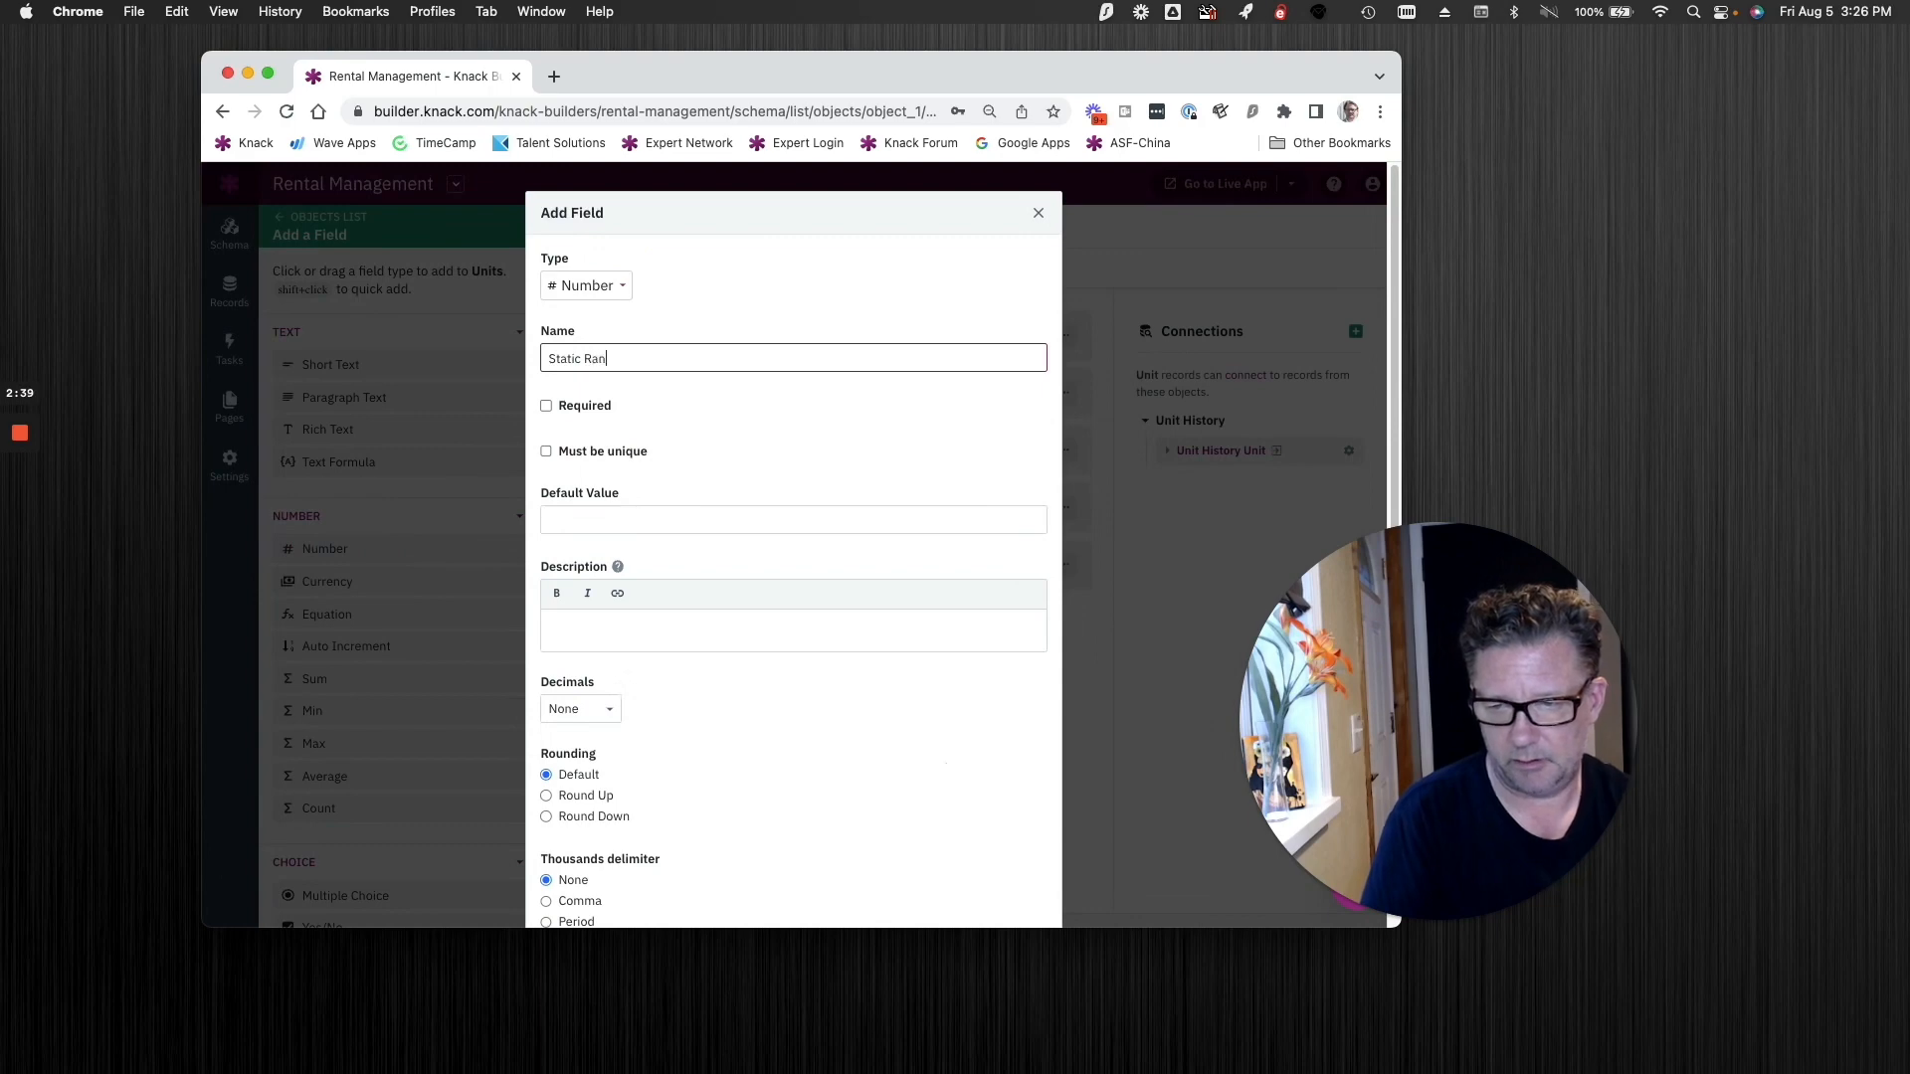
pyautogui.write('do')
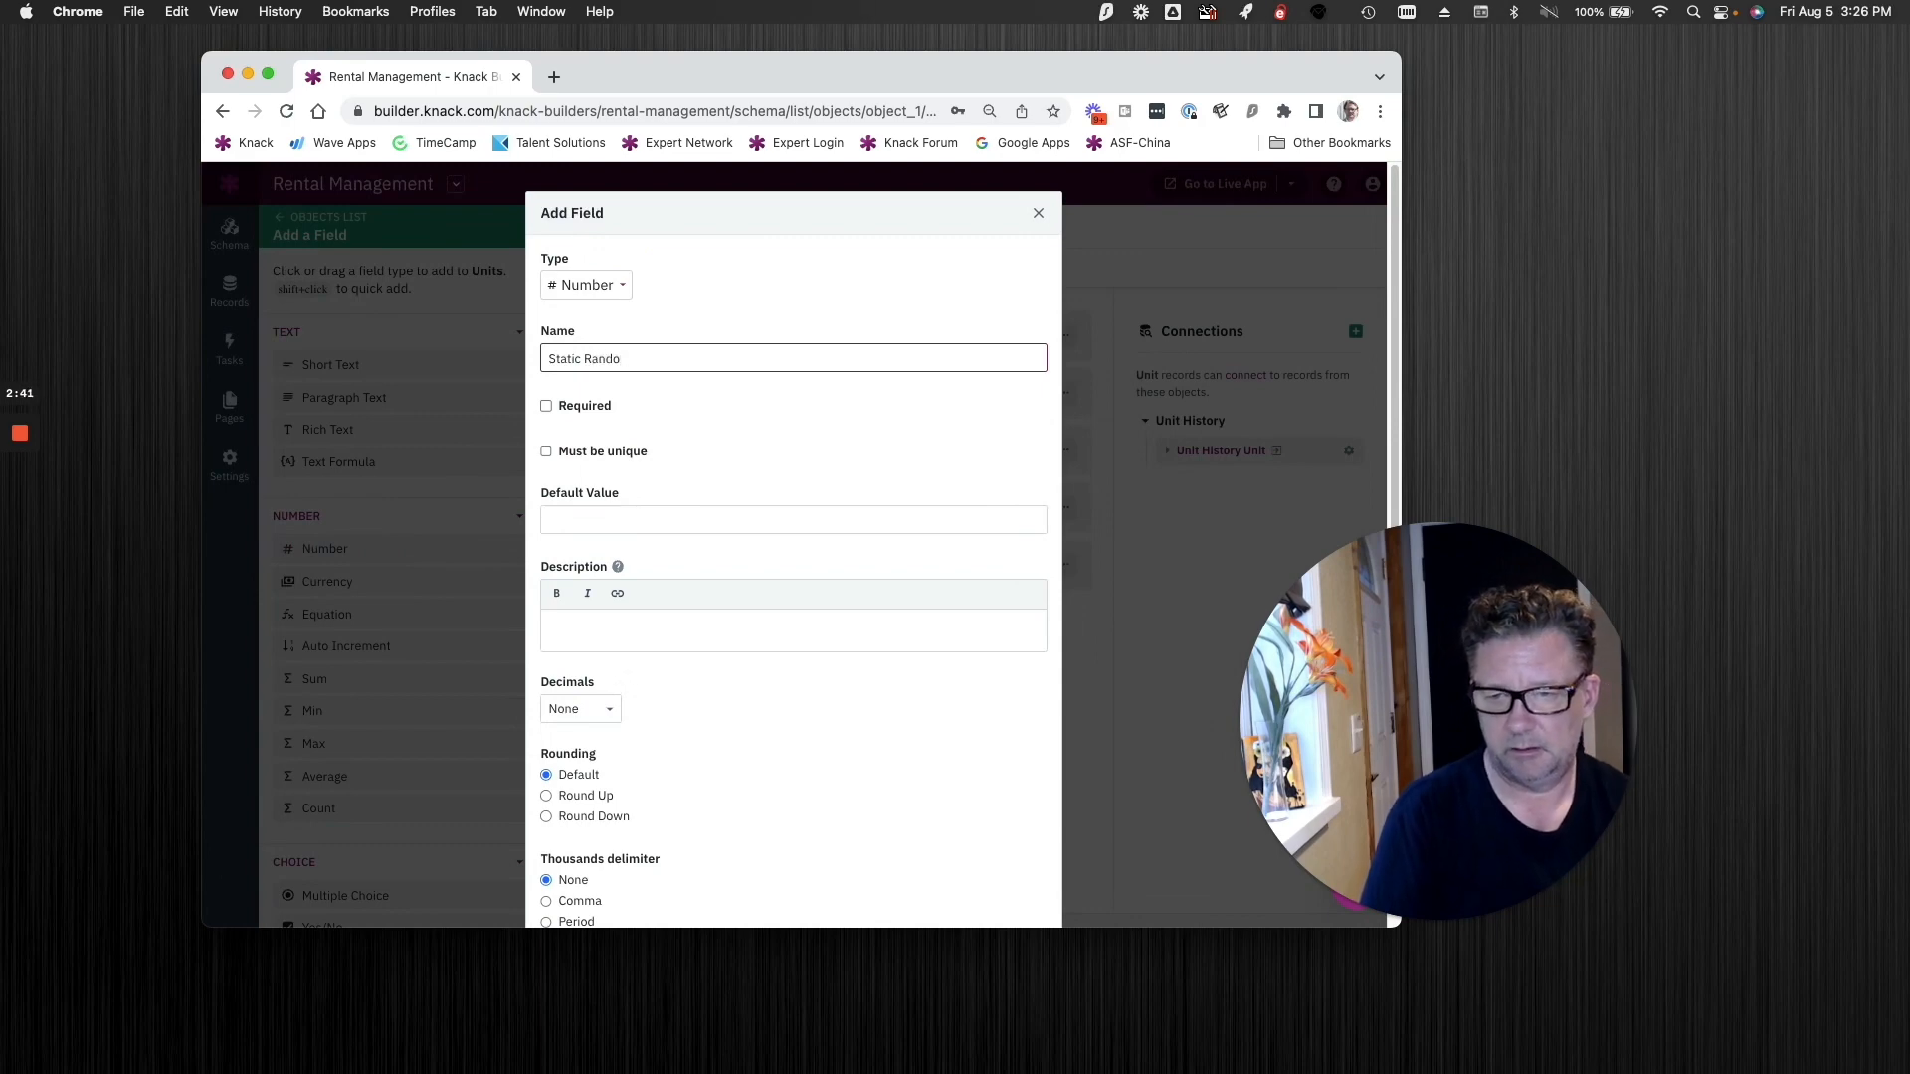
pyautogui.write('mm')
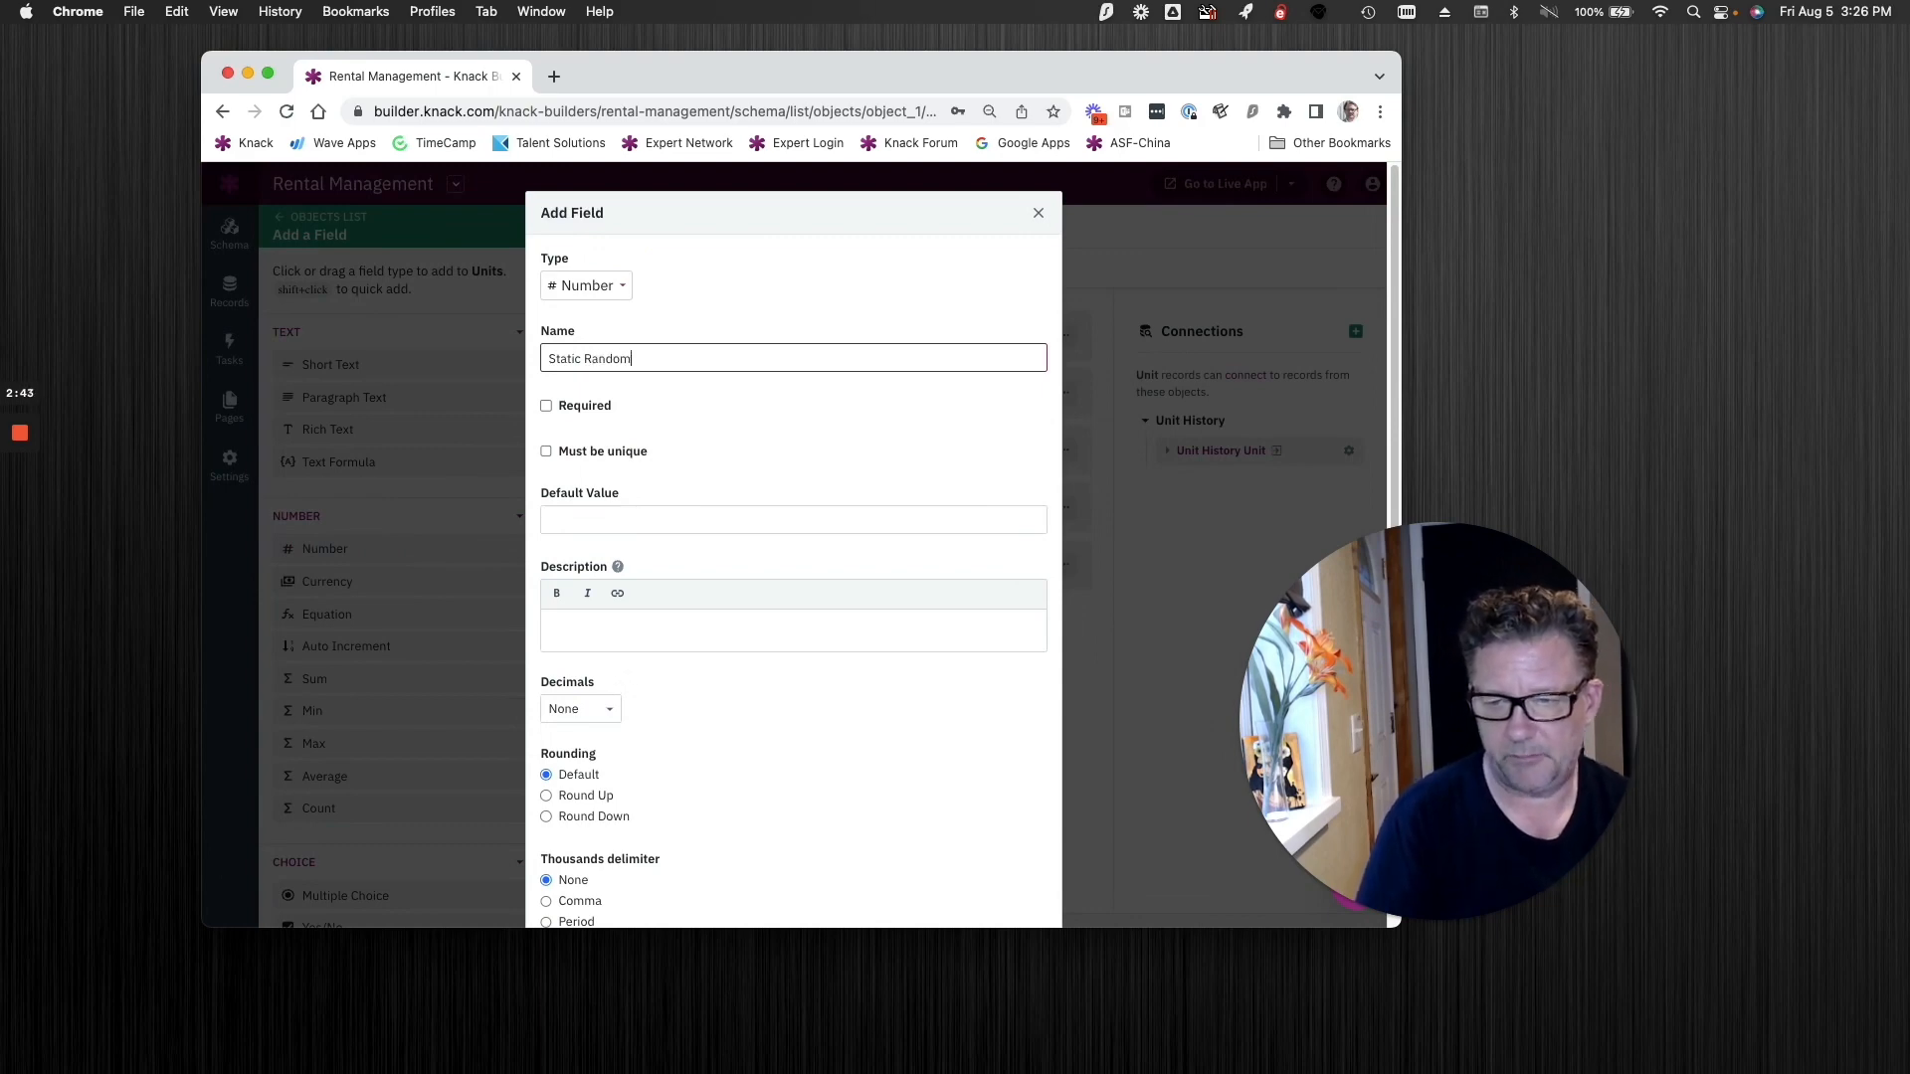
pyautogui.scroll(-1, 748, 472)
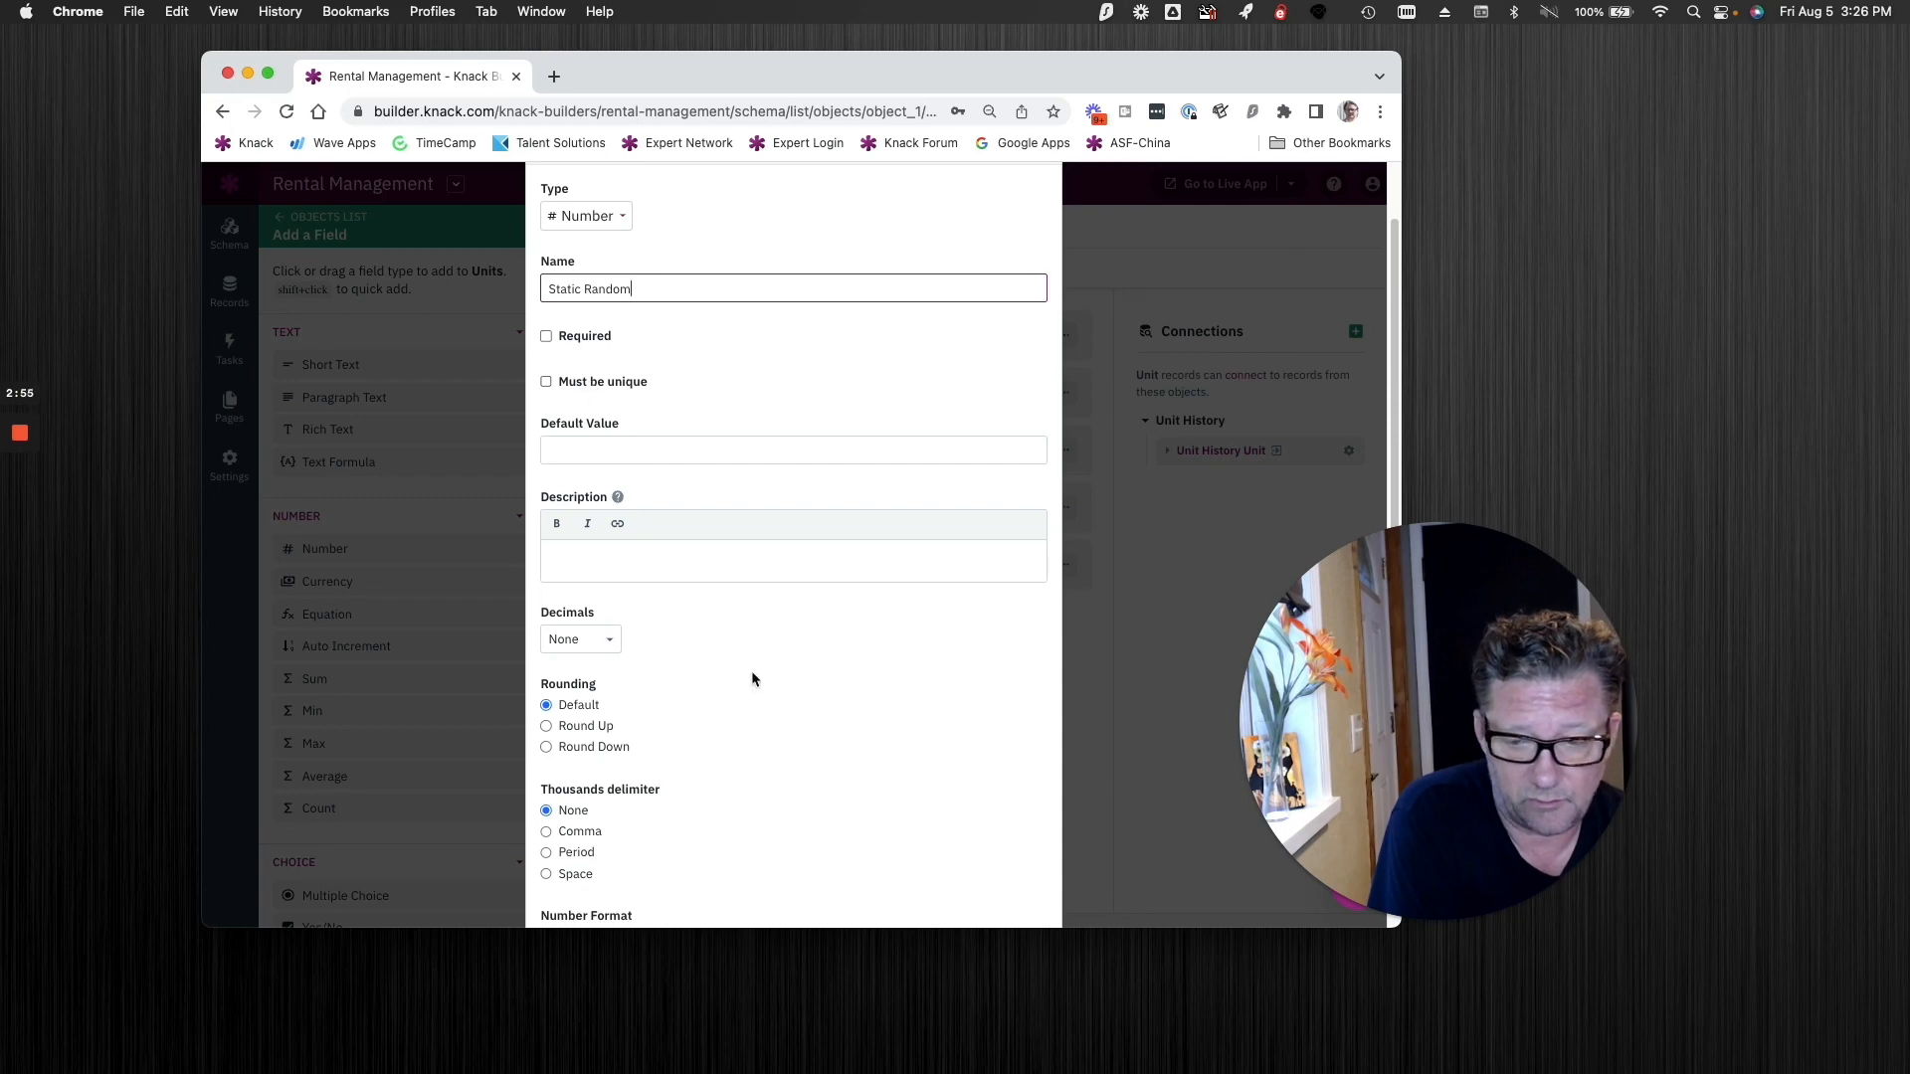
pyautogui.scroll(-3, 750, 670)
pyautogui.click(585, 871)
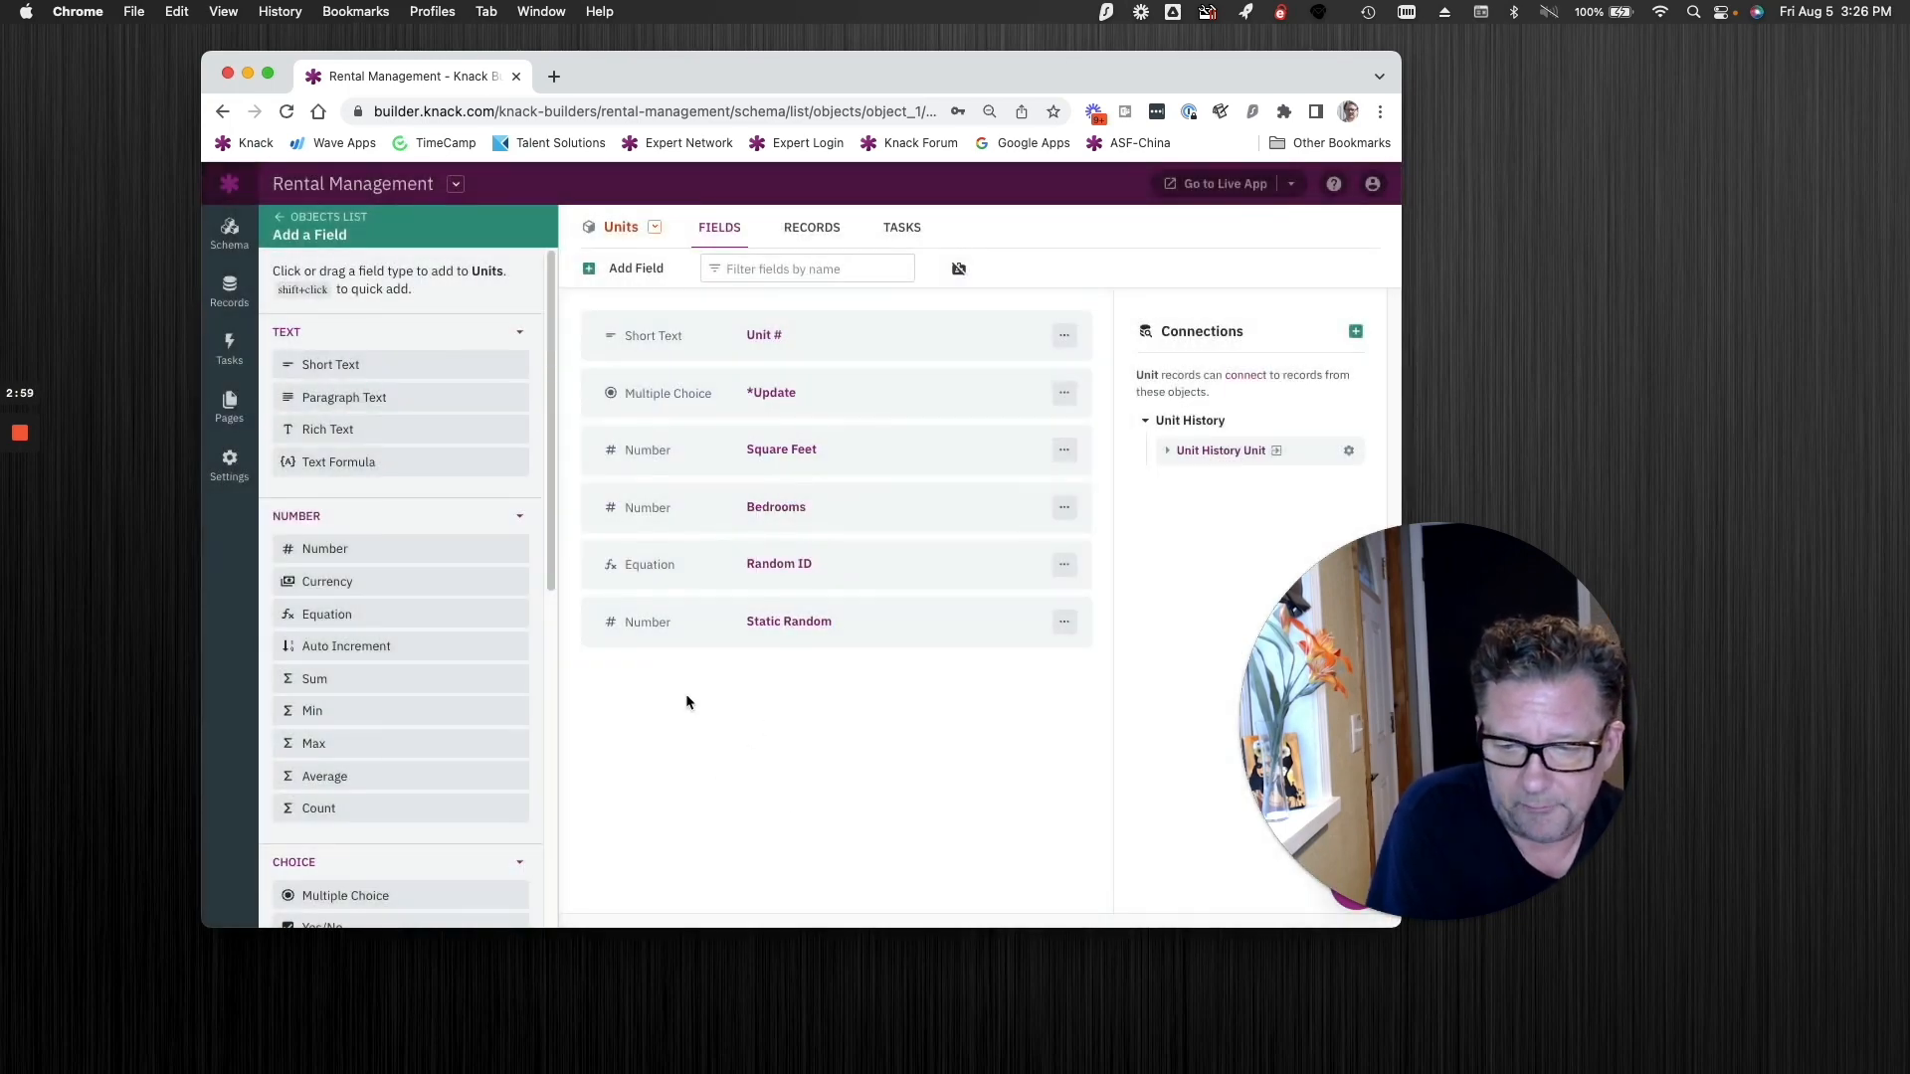
# Step: Add a conditional rule to the Static Random field with the criterion that Static Random is blank
pyautogui.click(843, 635)
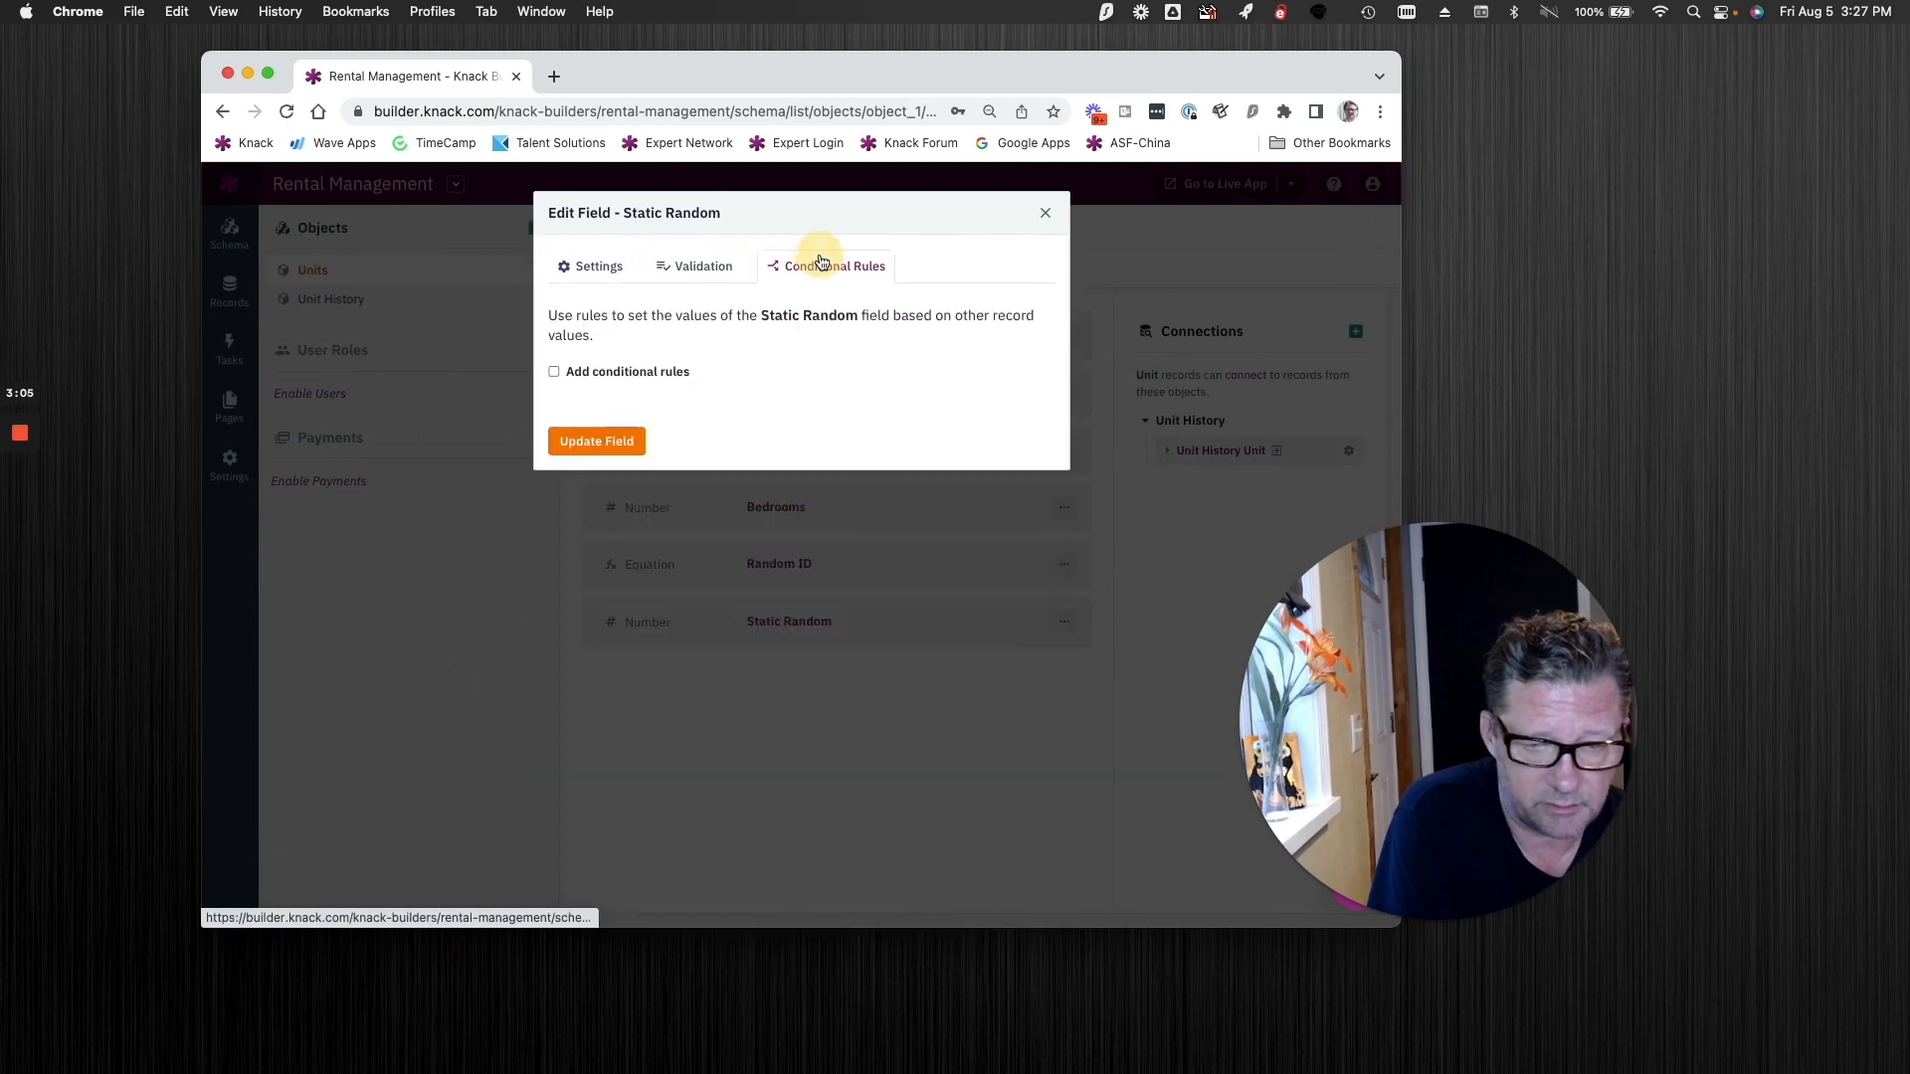
pyautogui.click(820, 264)
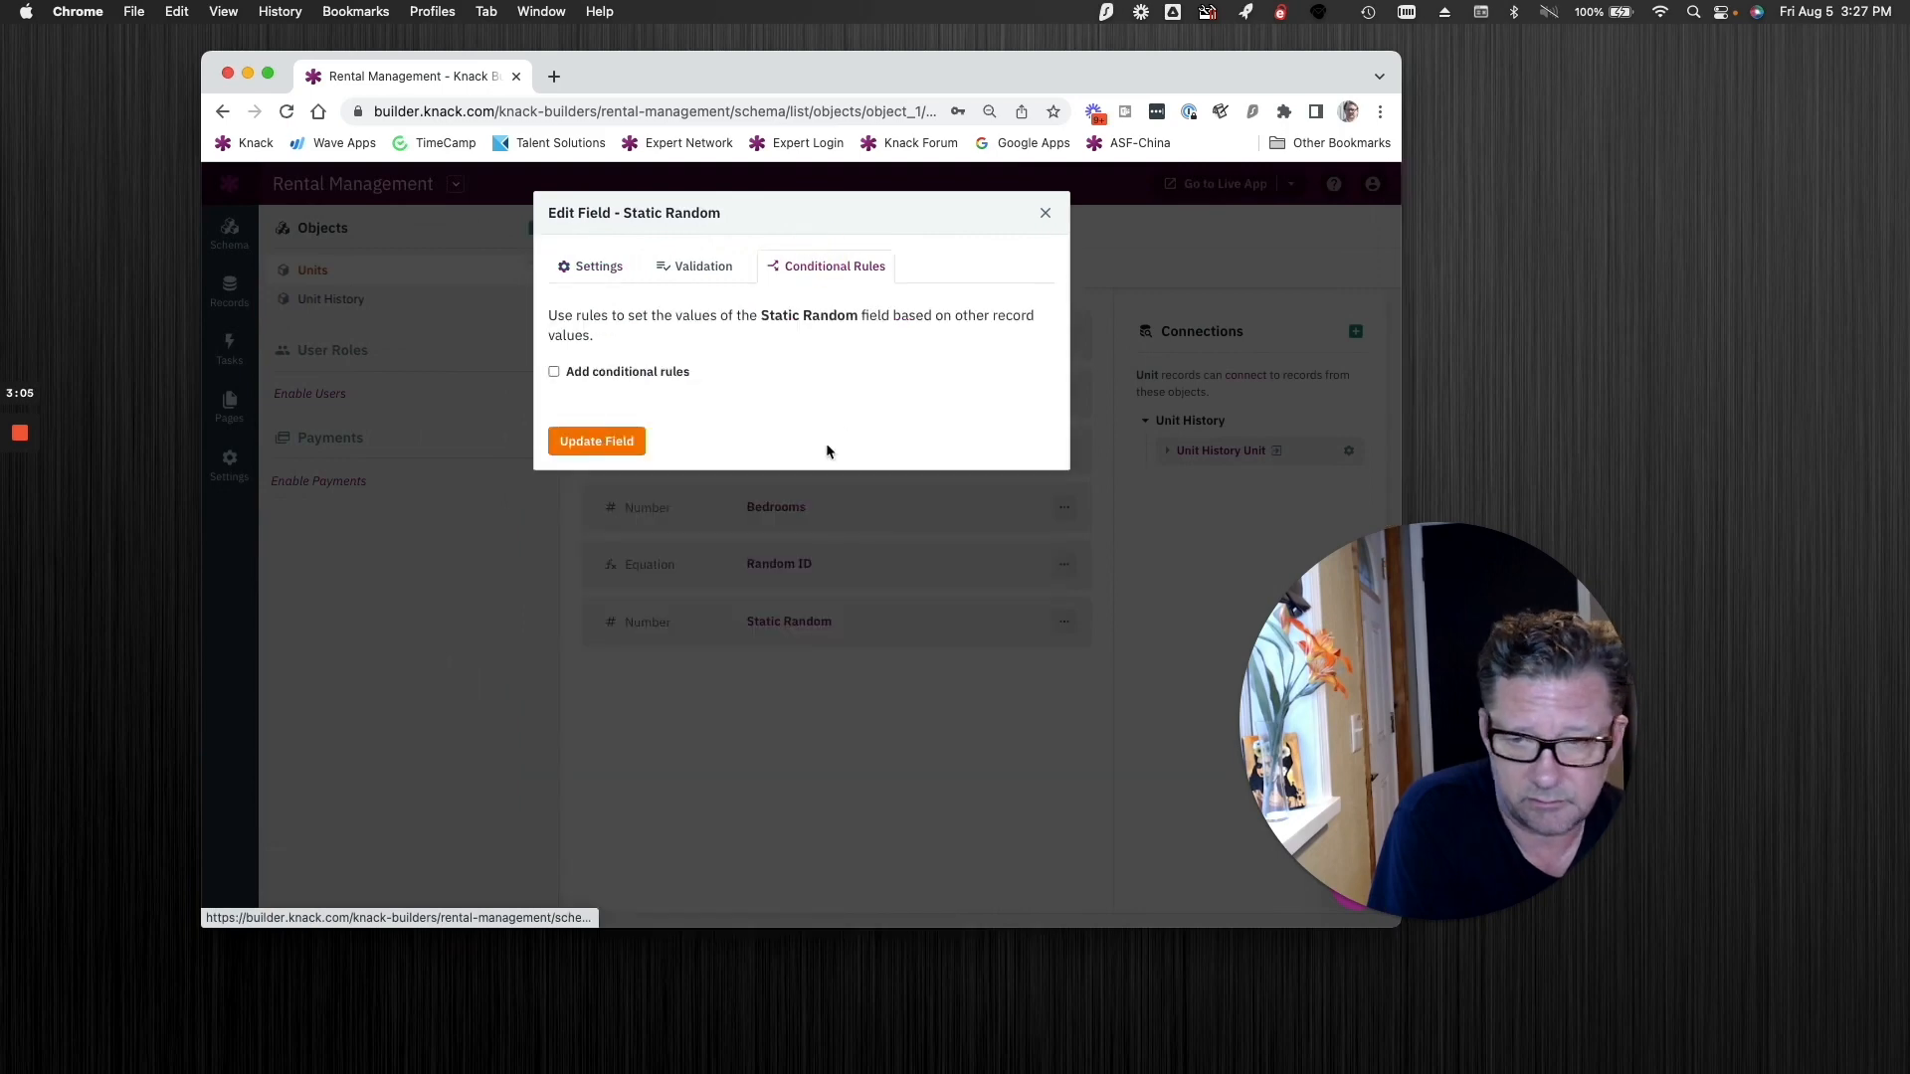
pyautogui.click(627, 373)
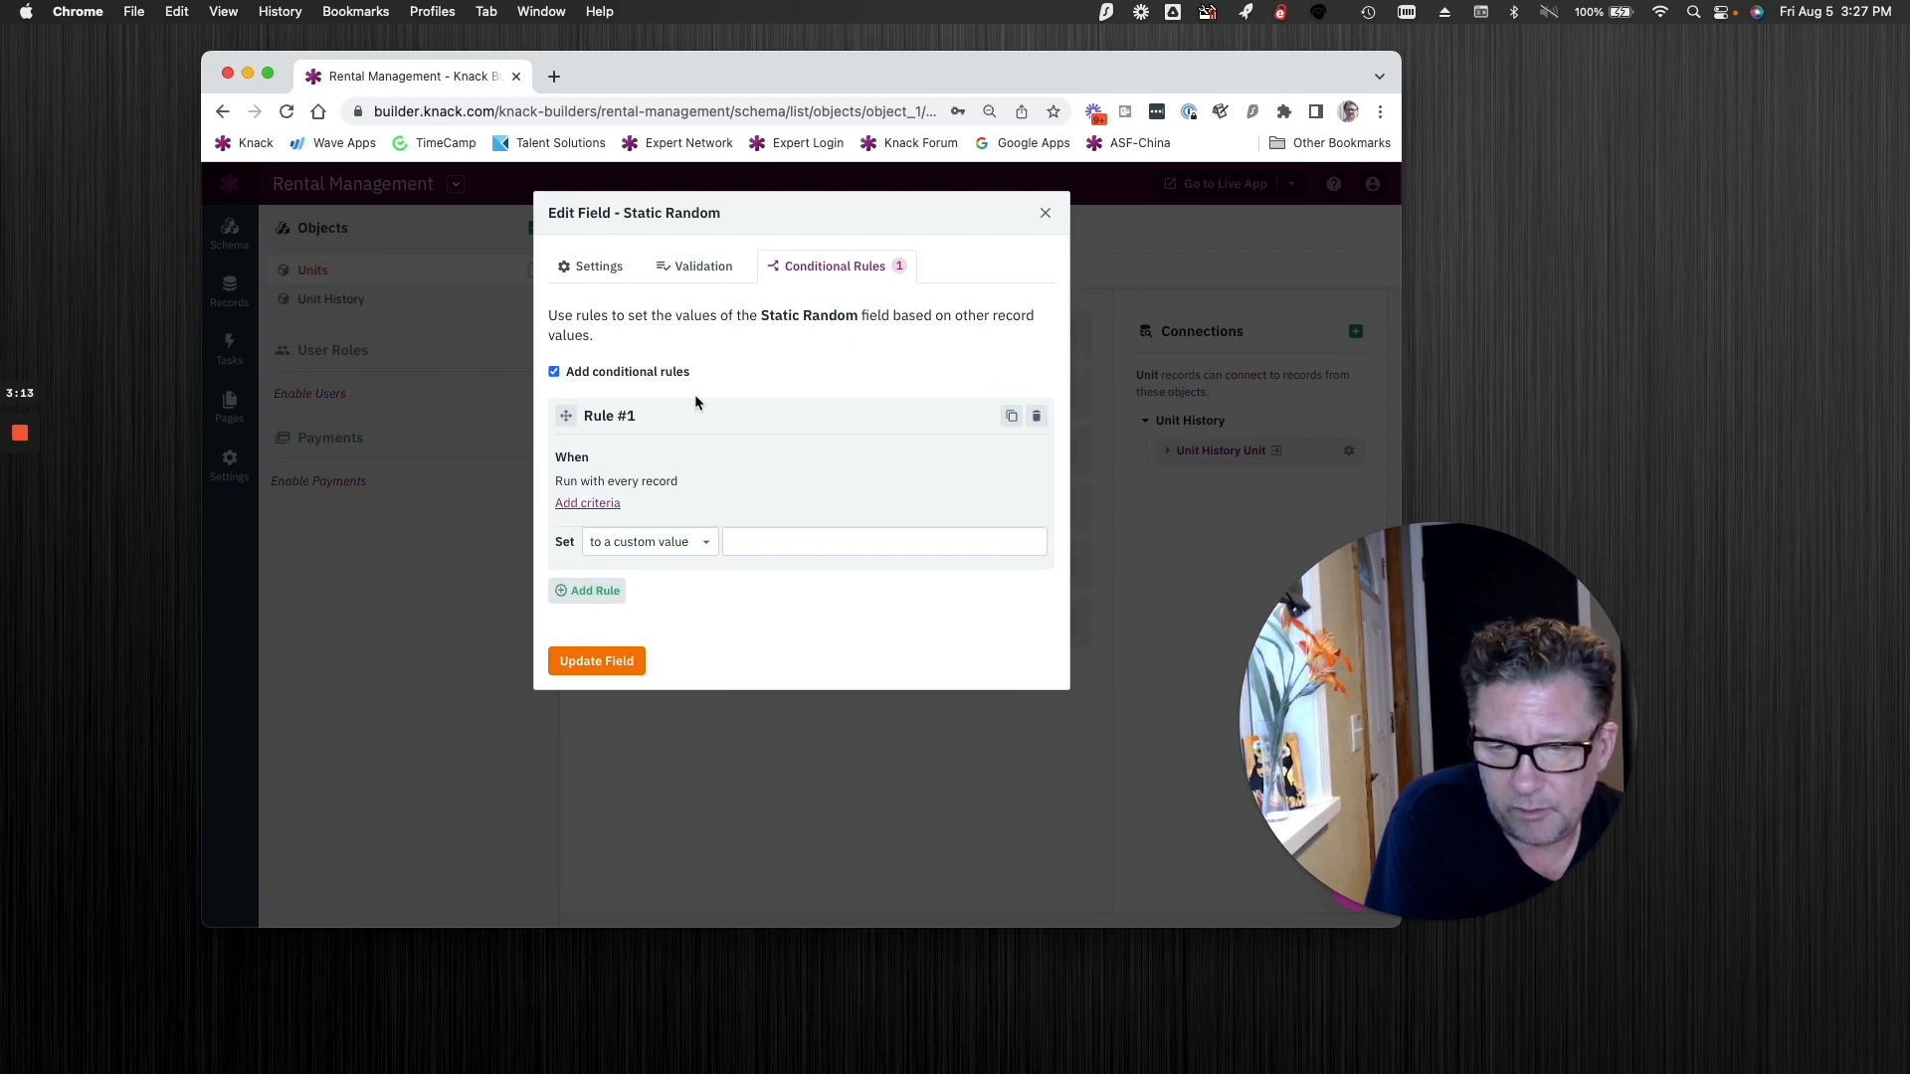
pyautogui.click(588, 503)
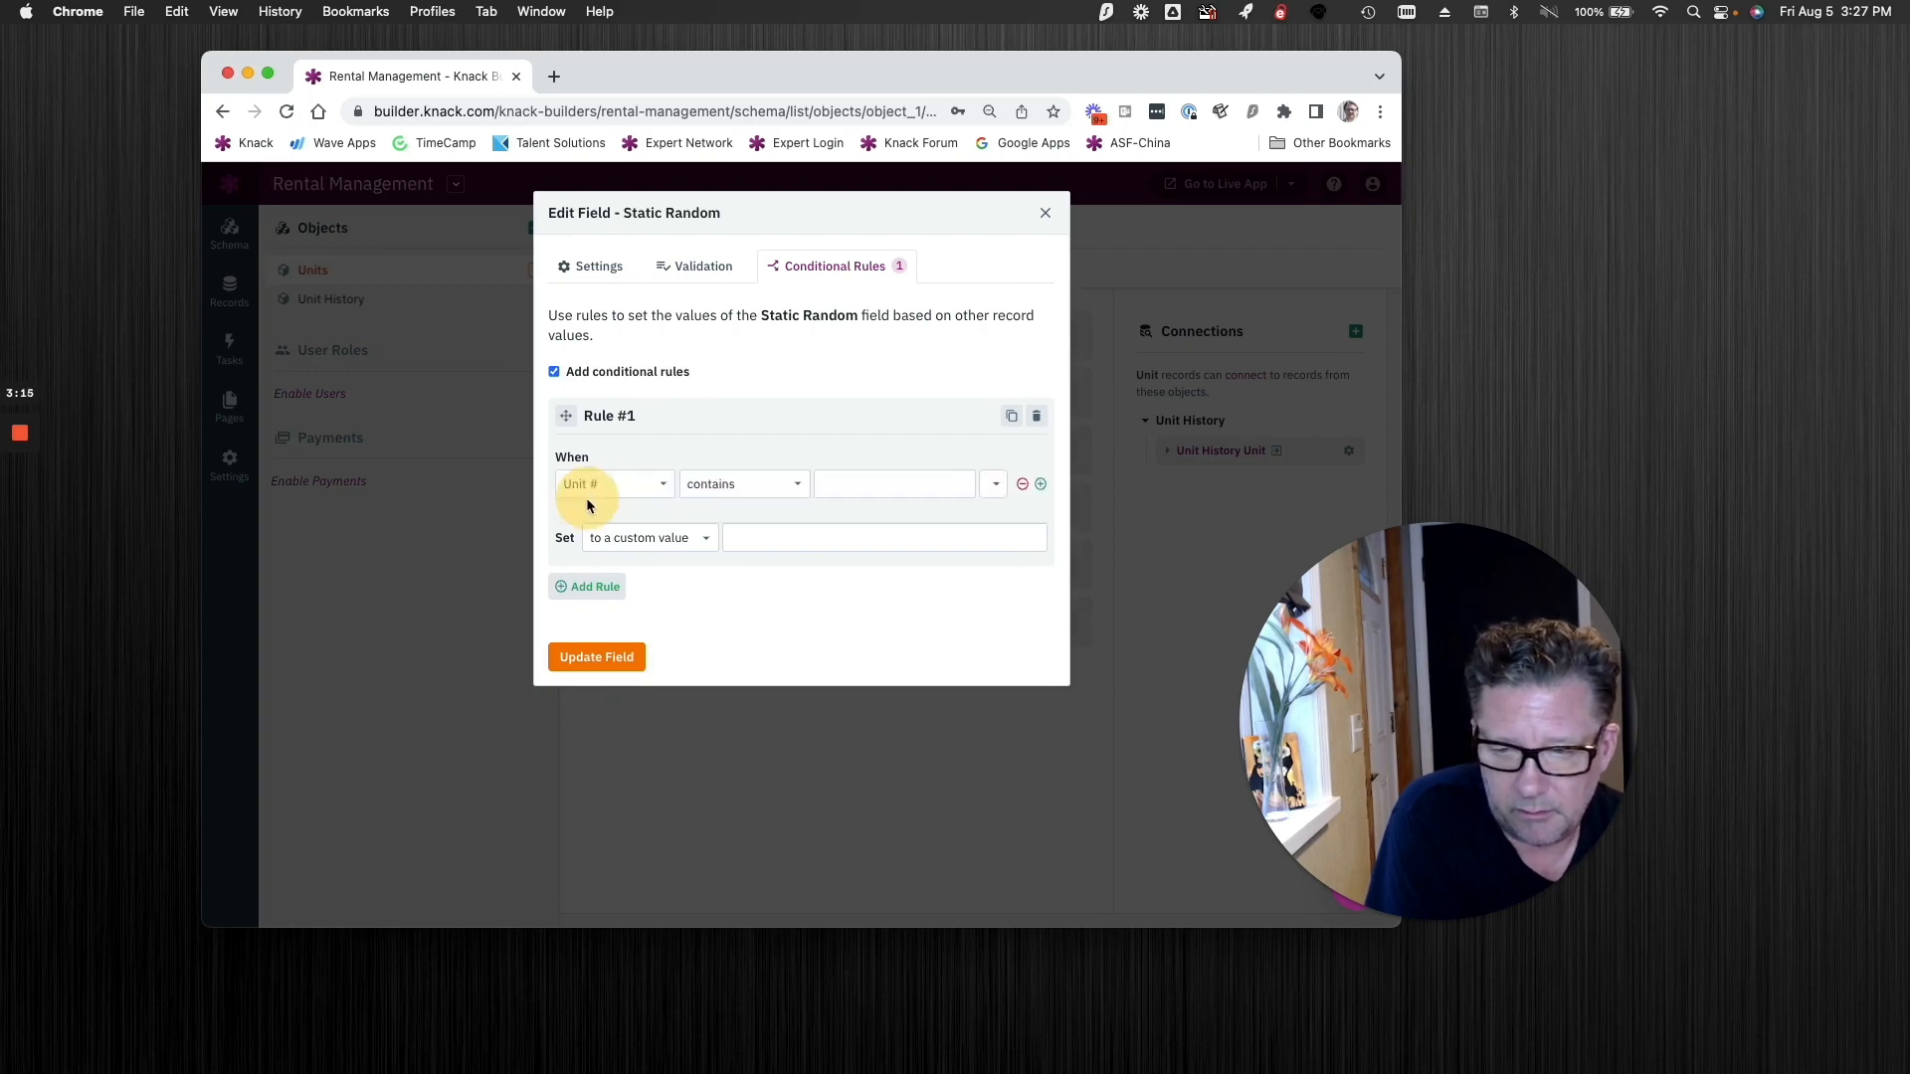
pyautogui.click(604, 484)
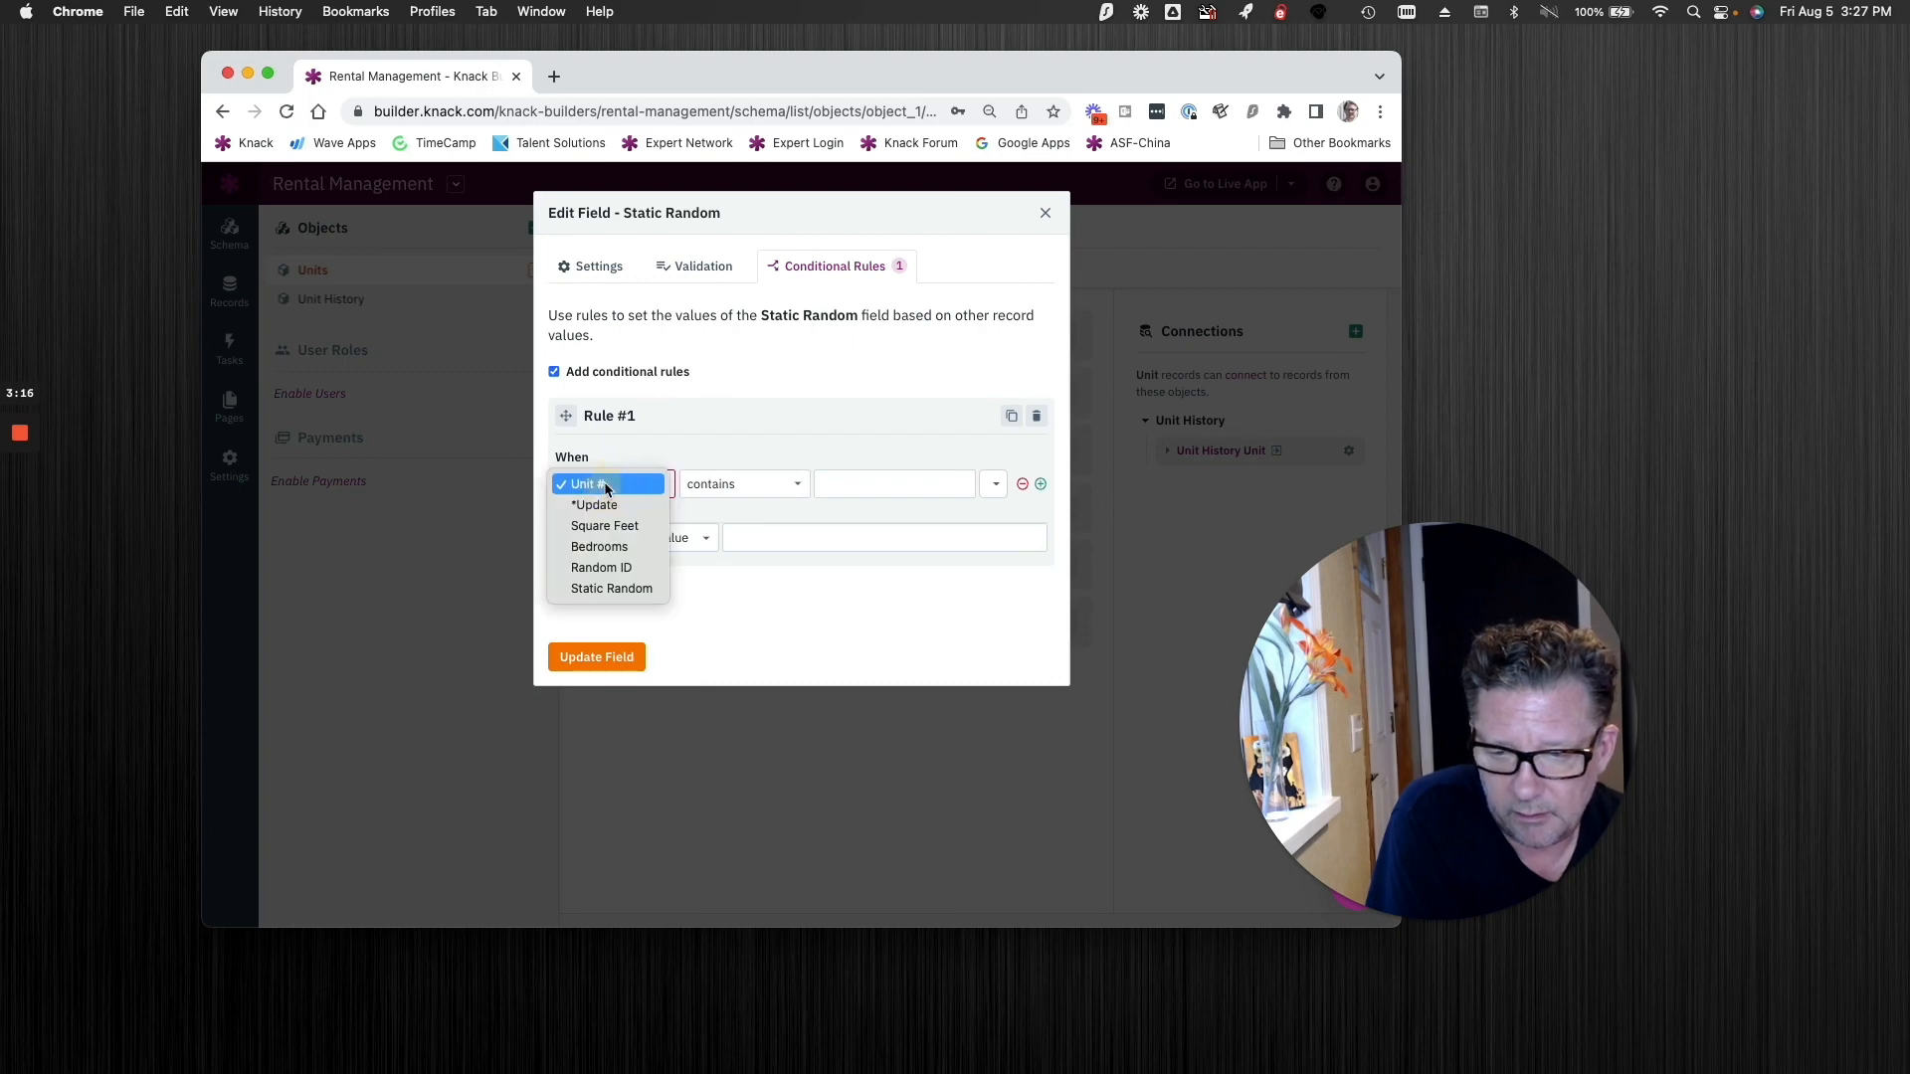
pyautogui.click(601, 589)
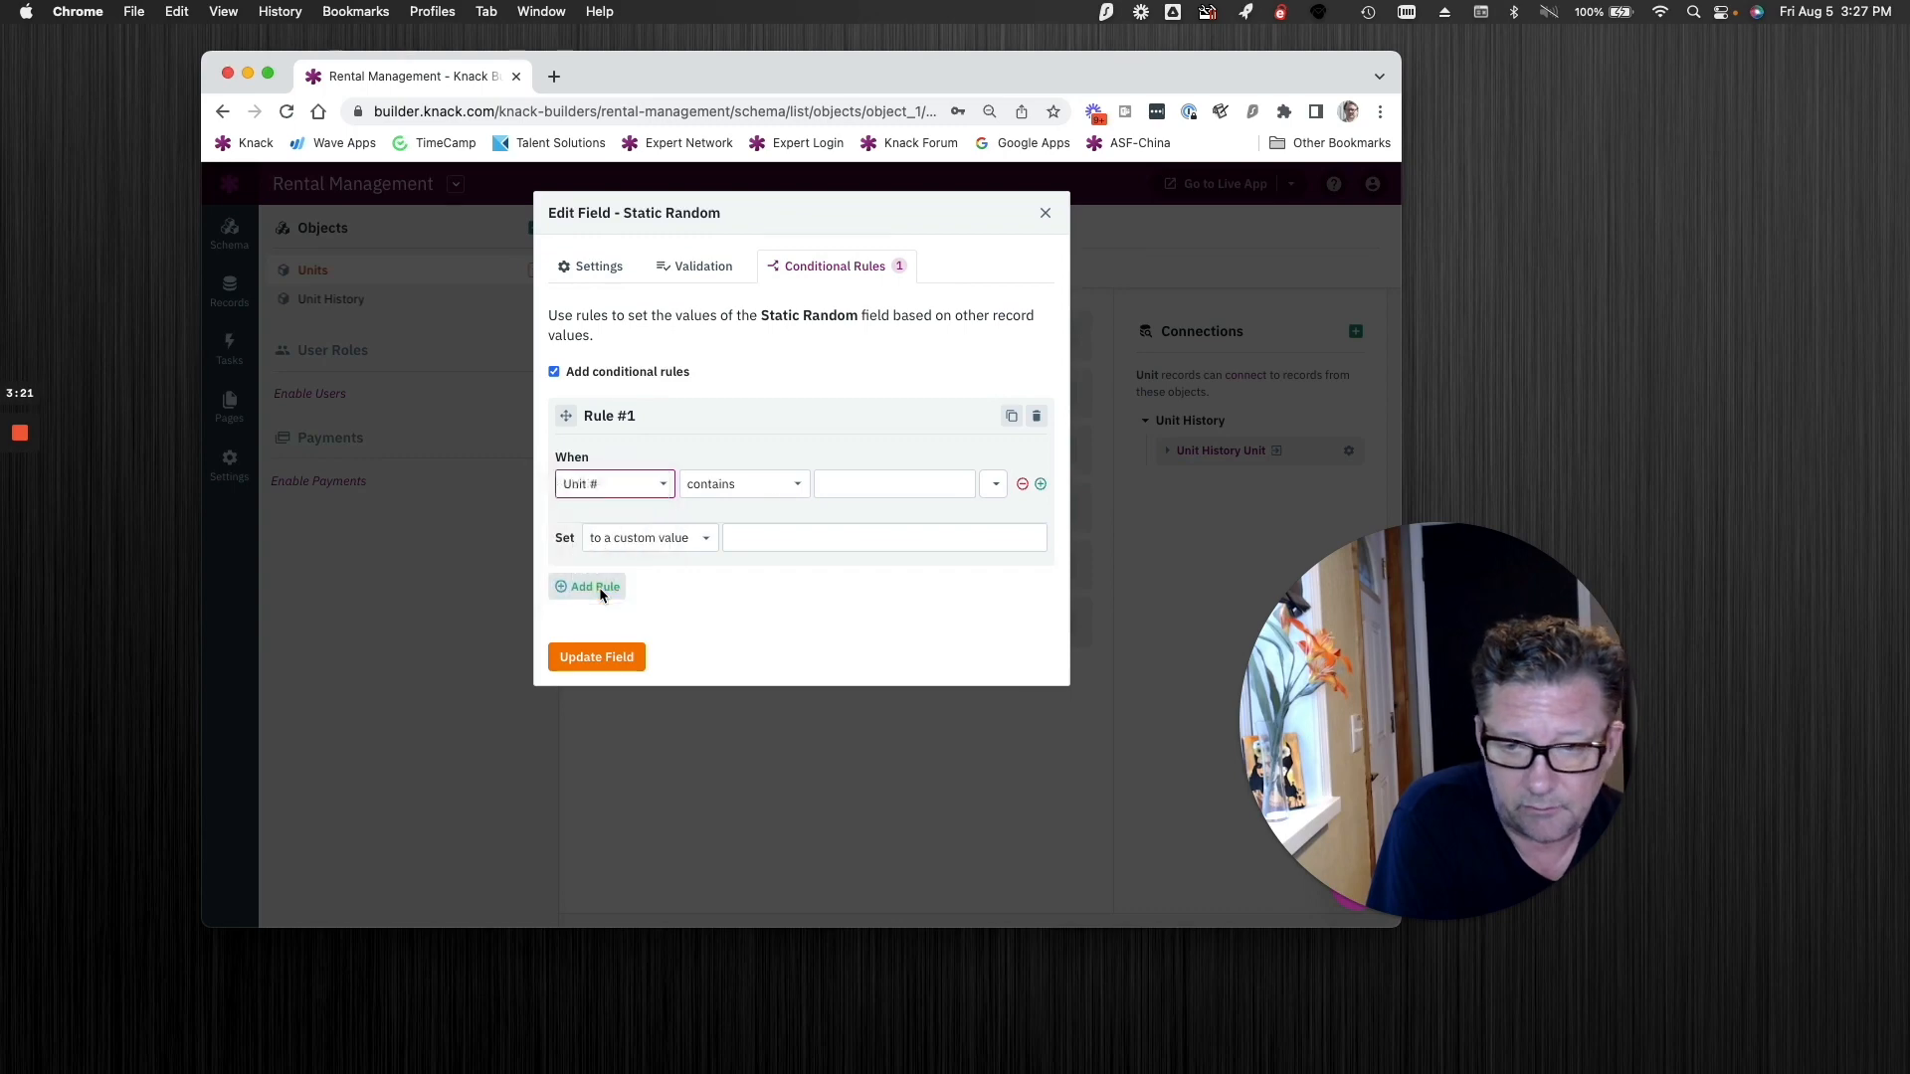
pyautogui.click(744, 485)
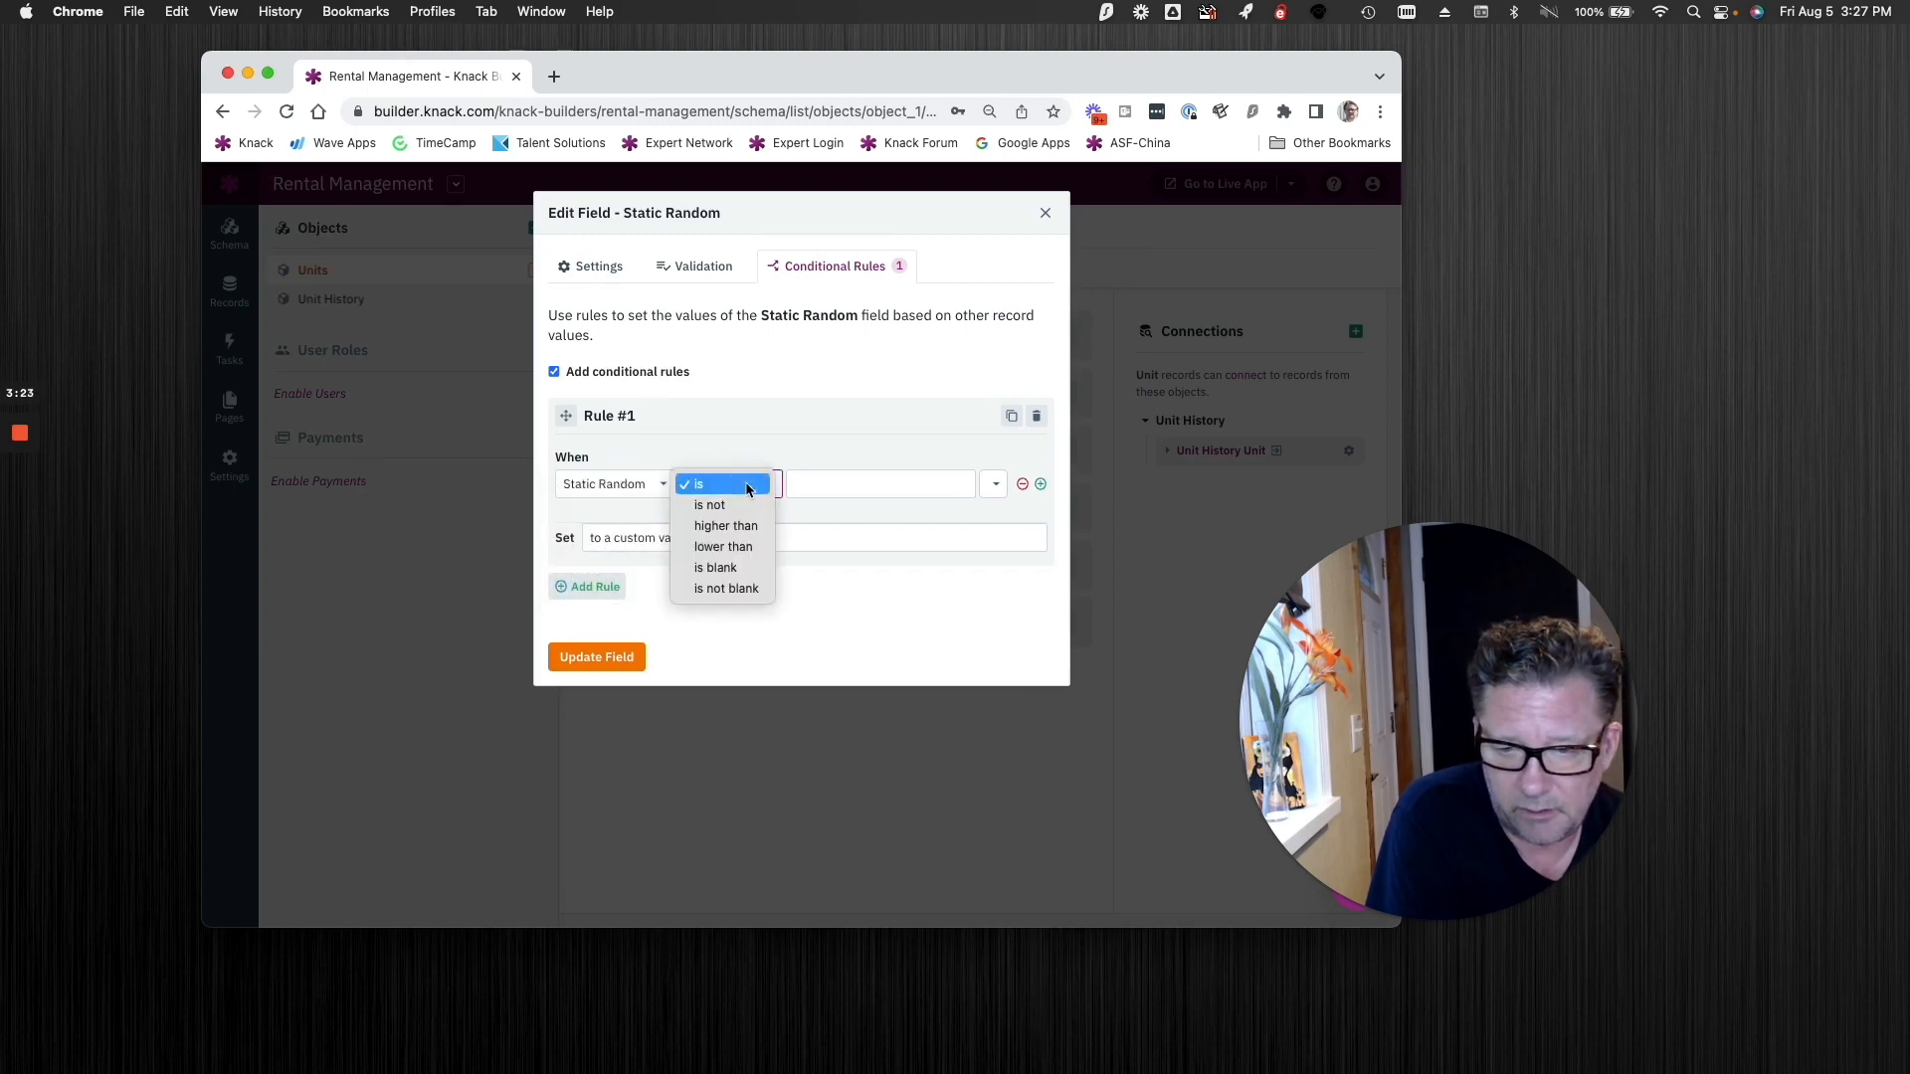
pyautogui.click(724, 568)
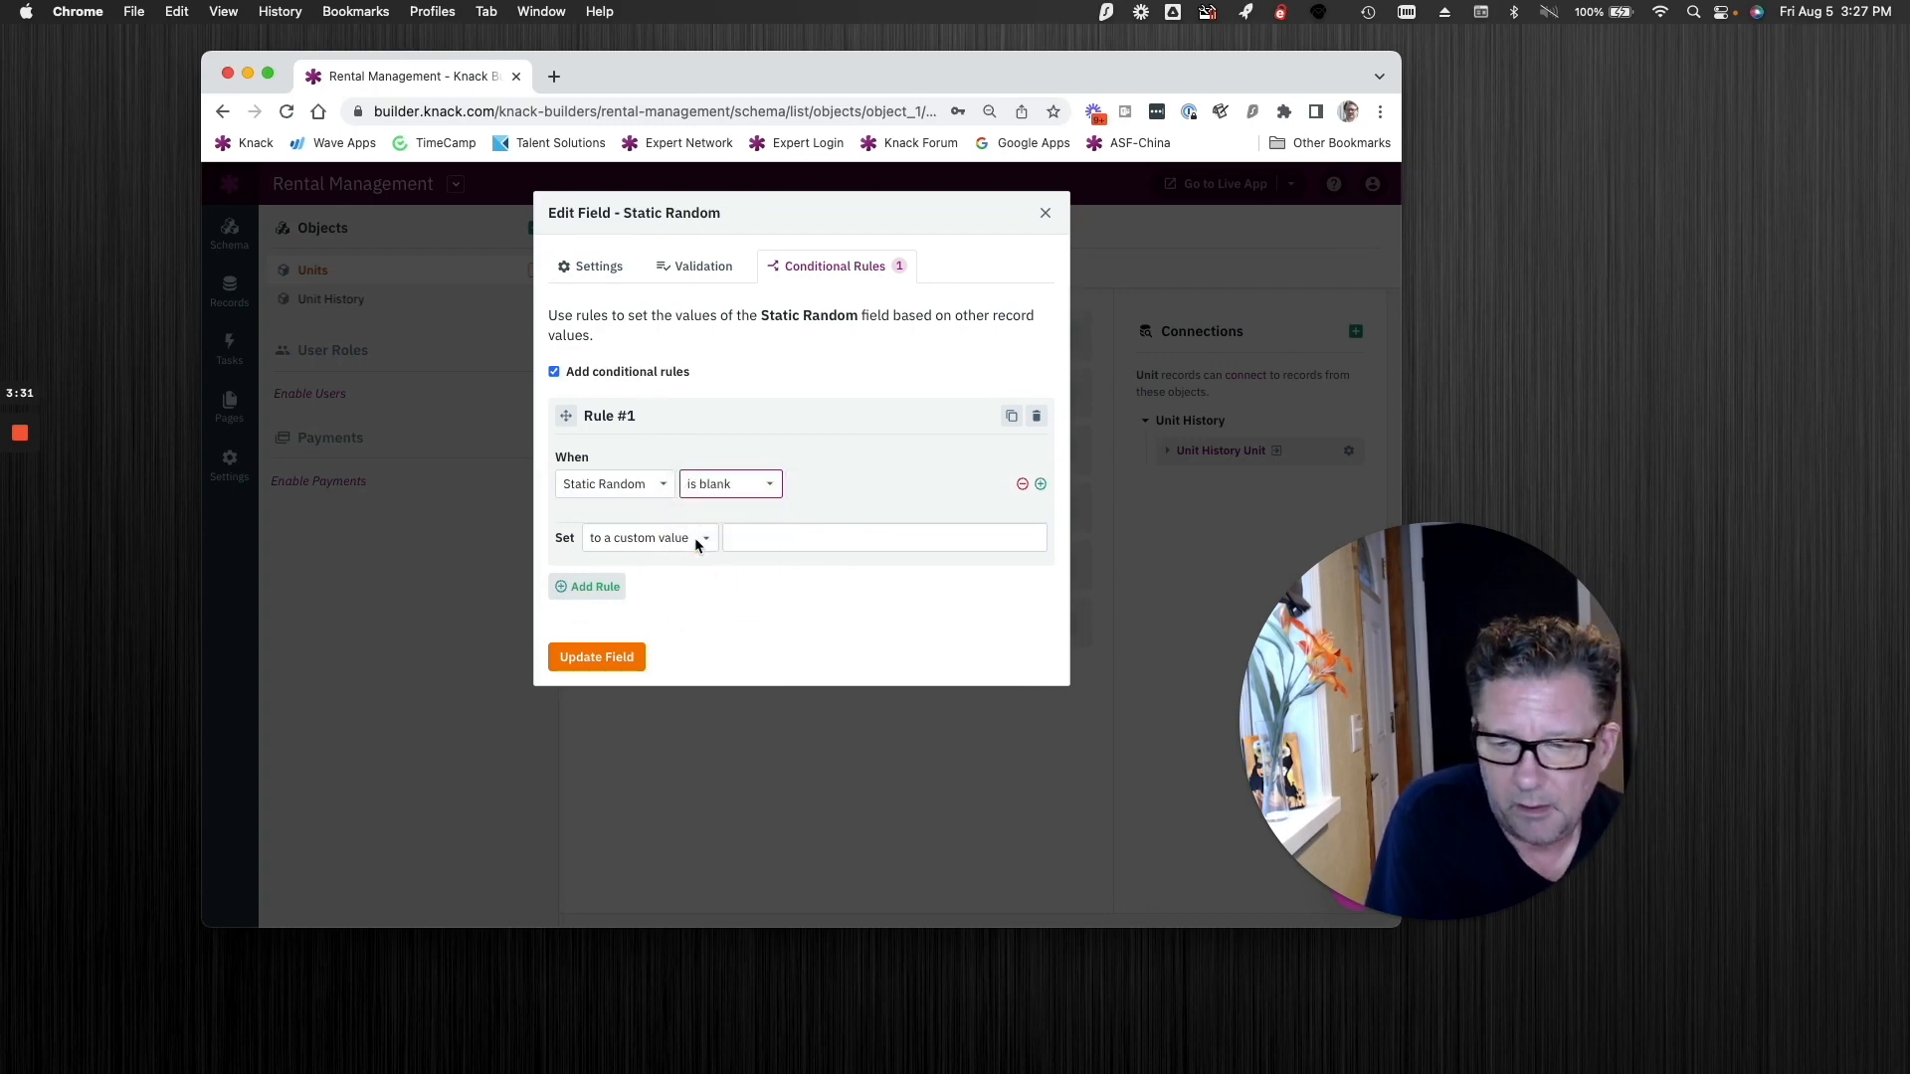
# Step: Make the Static Random rule set the field to the Random ID field value, and save the field
pyautogui.click(694, 537)
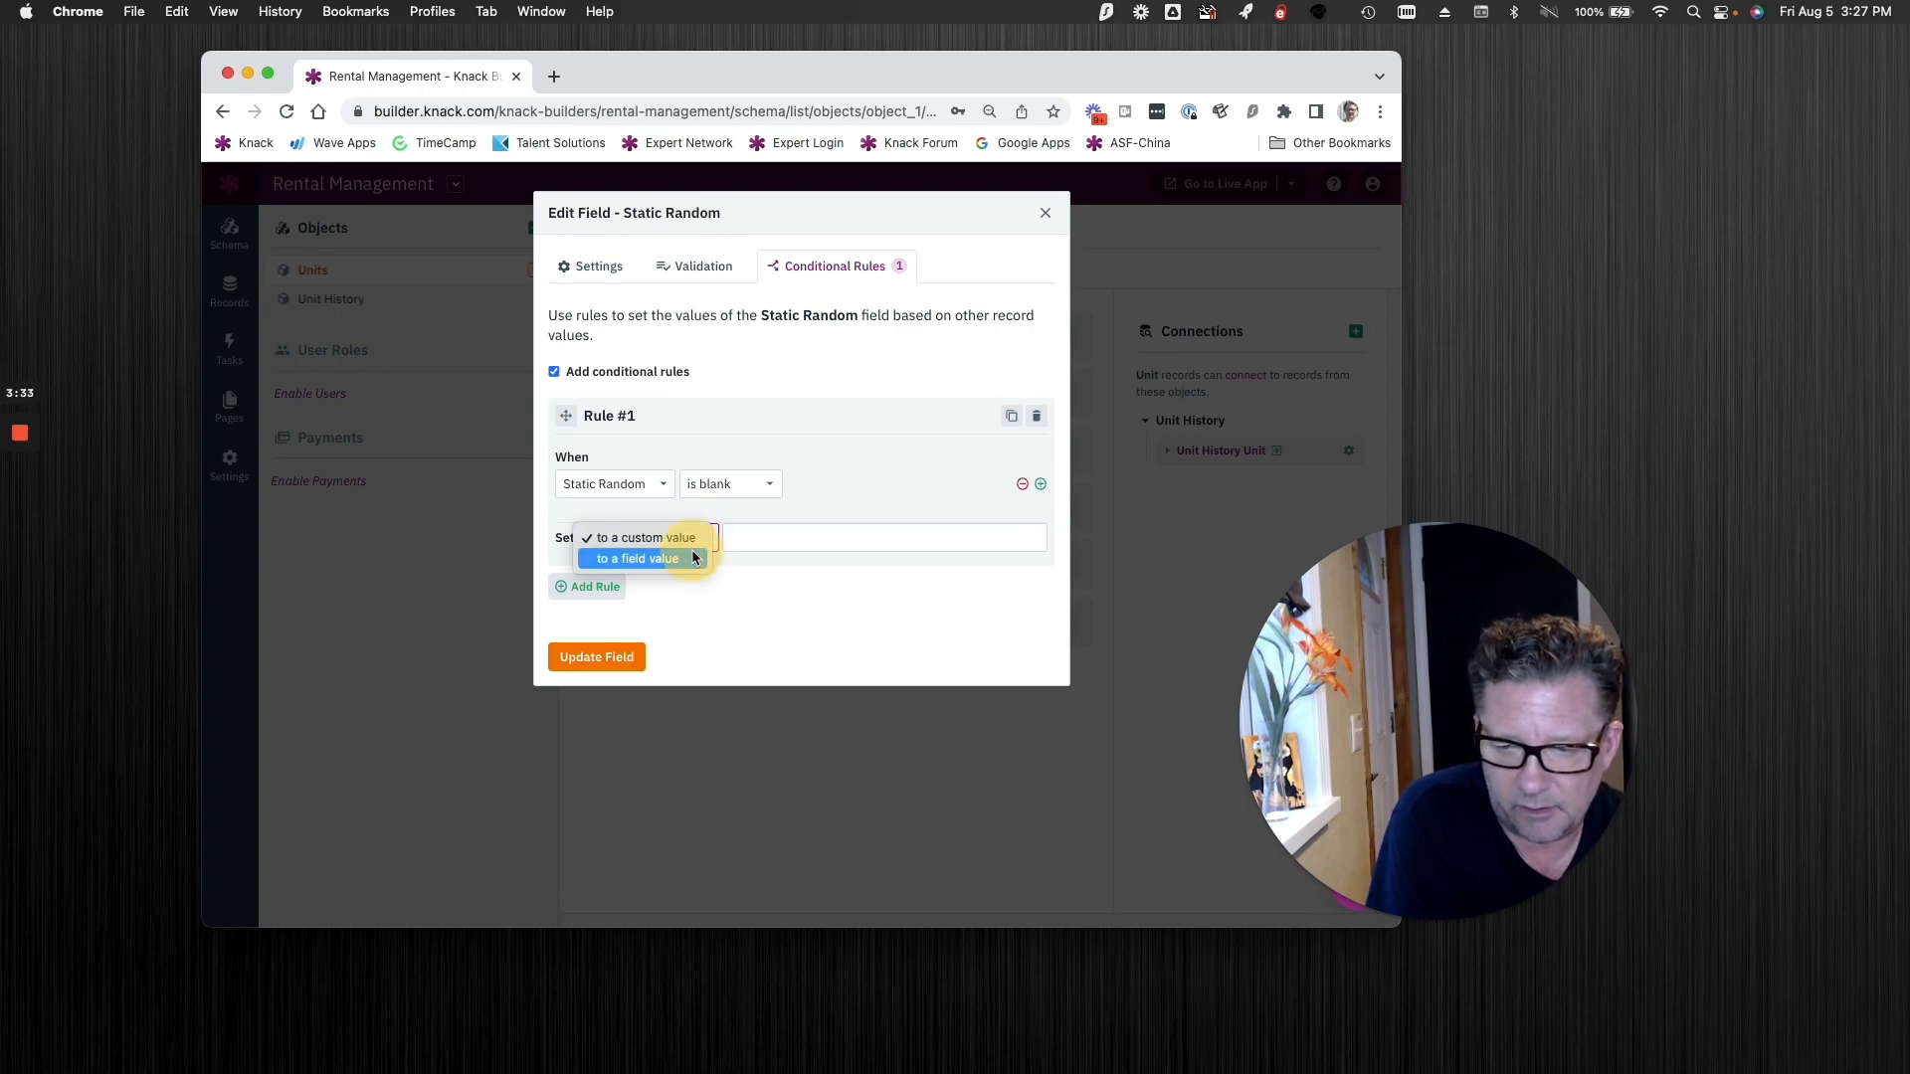
pyautogui.click(693, 557)
pyautogui.click(754, 542)
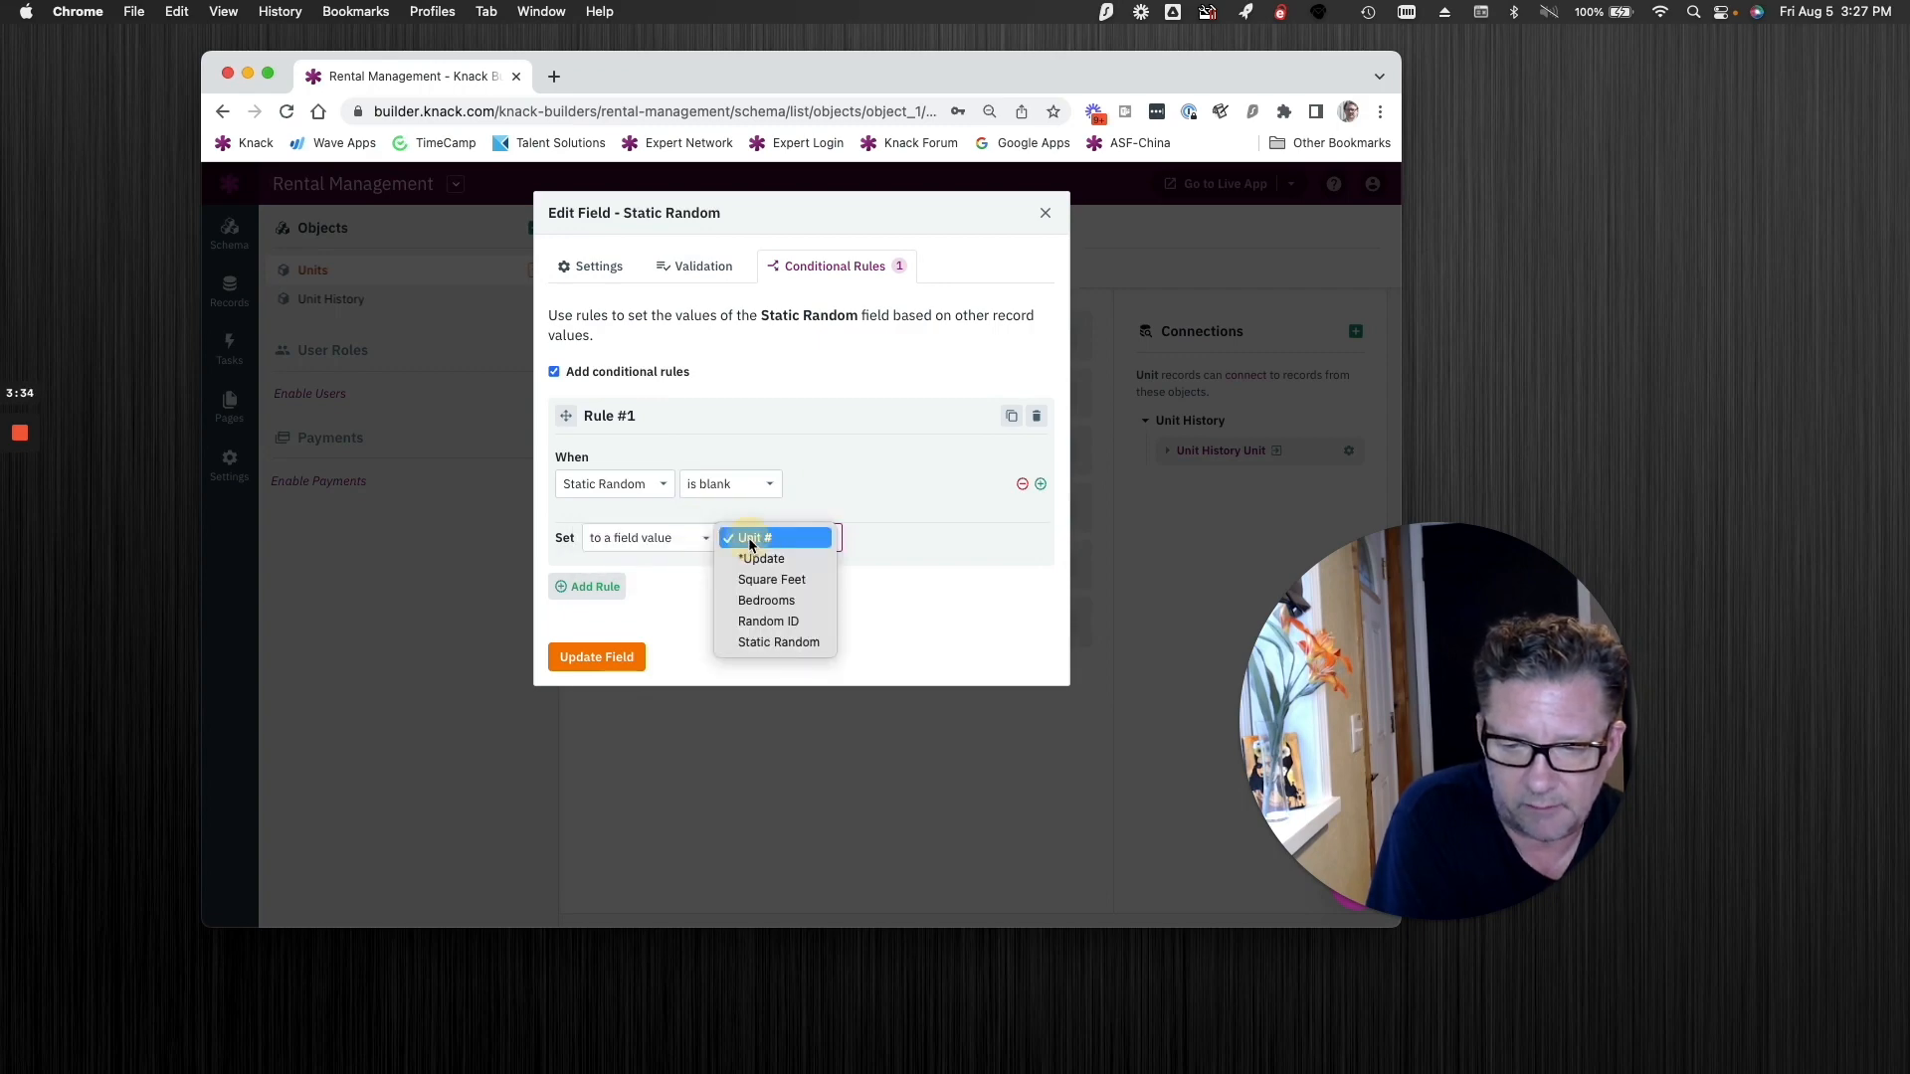
pyautogui.click(762, 622)
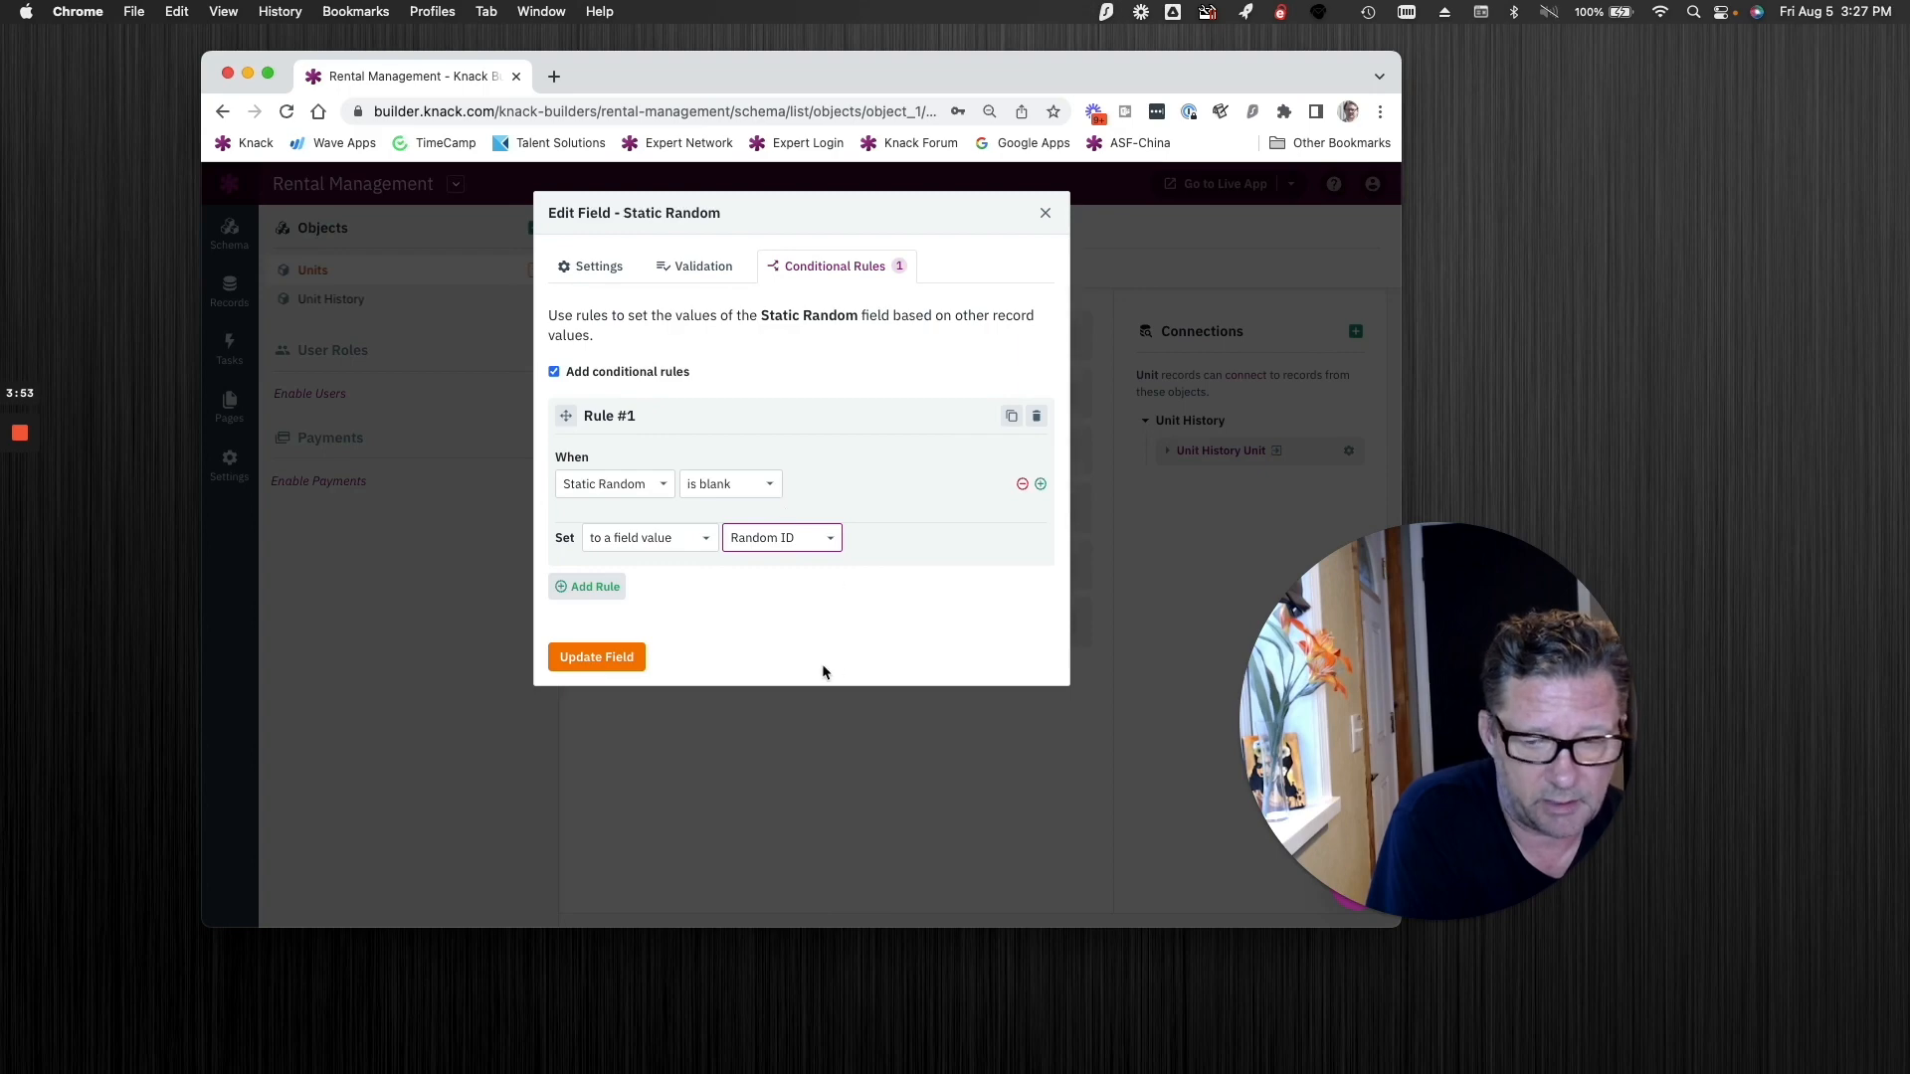
pyautogui.click(554, 657)
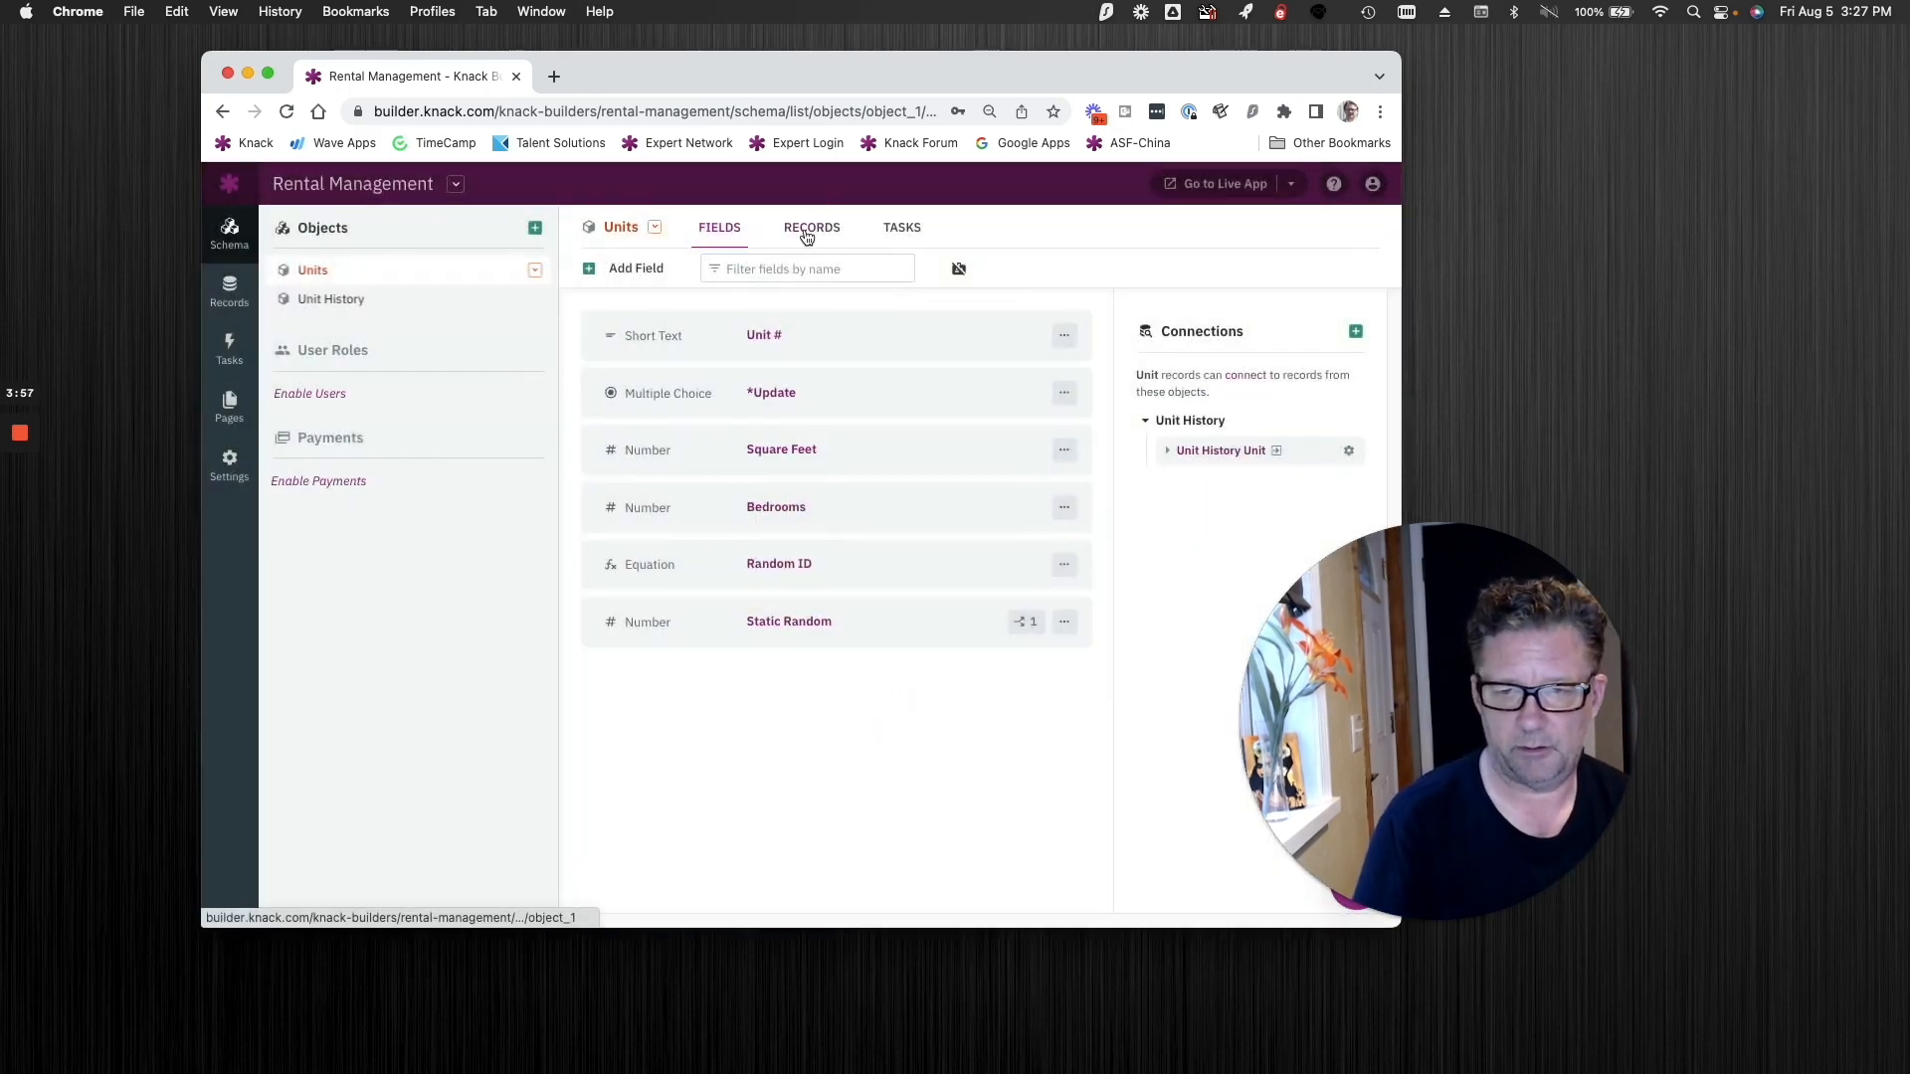
# Step: Batch update all the Units records, setting the *Update field to First Choice
pyautogui.click(806, 232)
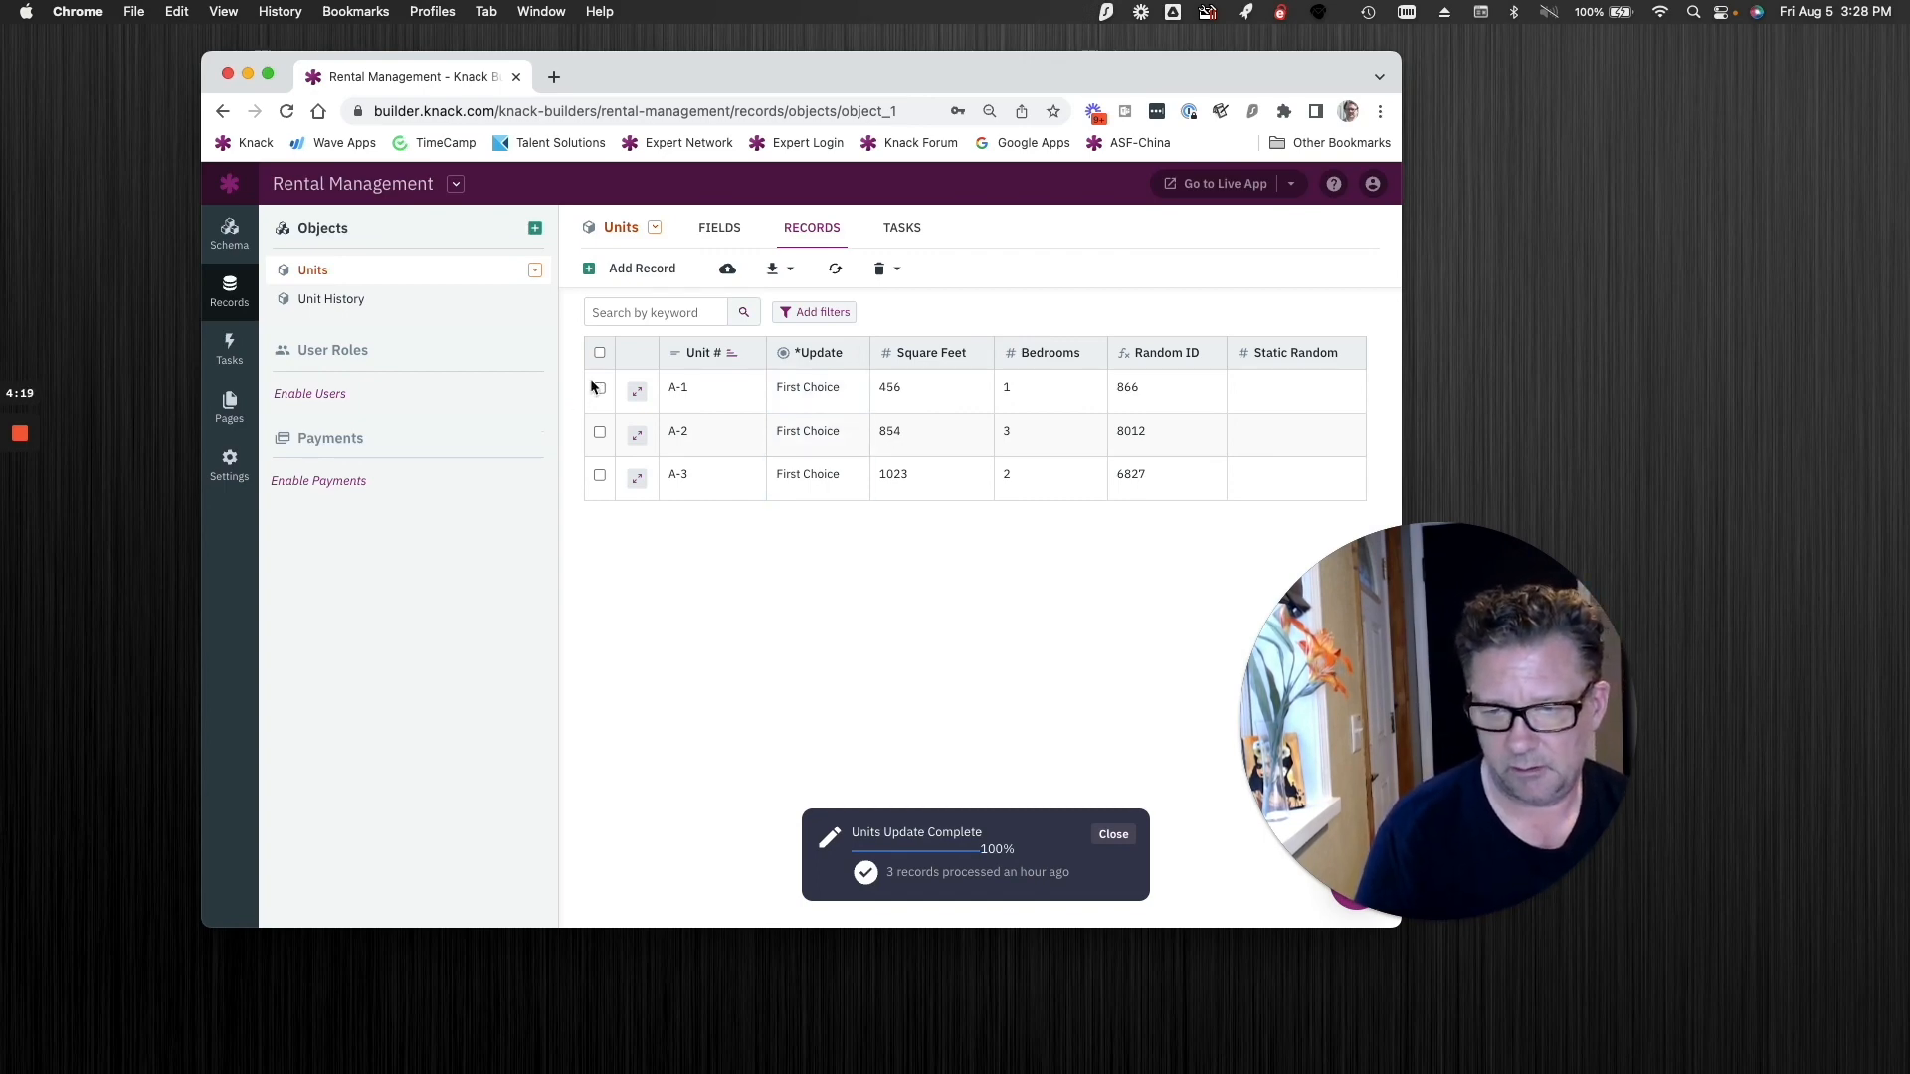
pyautogui.click(600, 352)
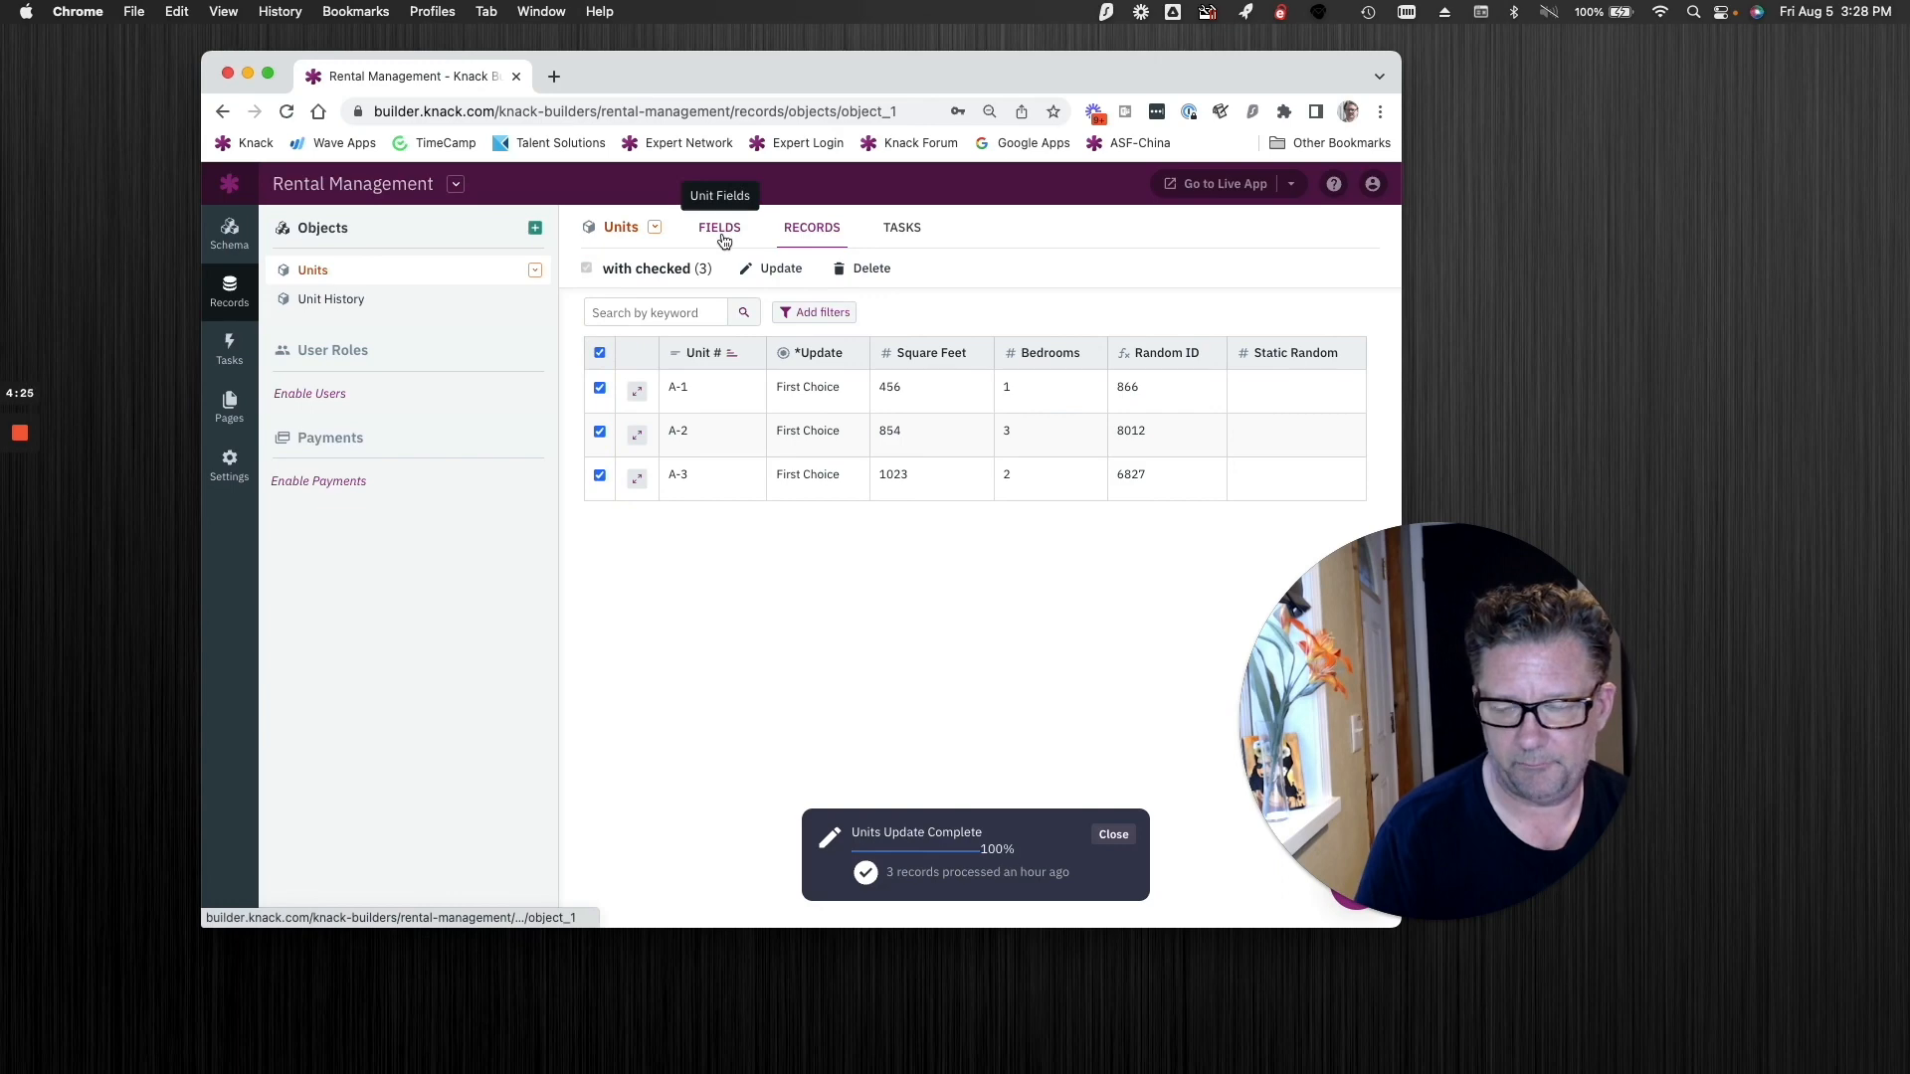
pyautogui.click(763, 267)
pyautogui.click(333, 316)
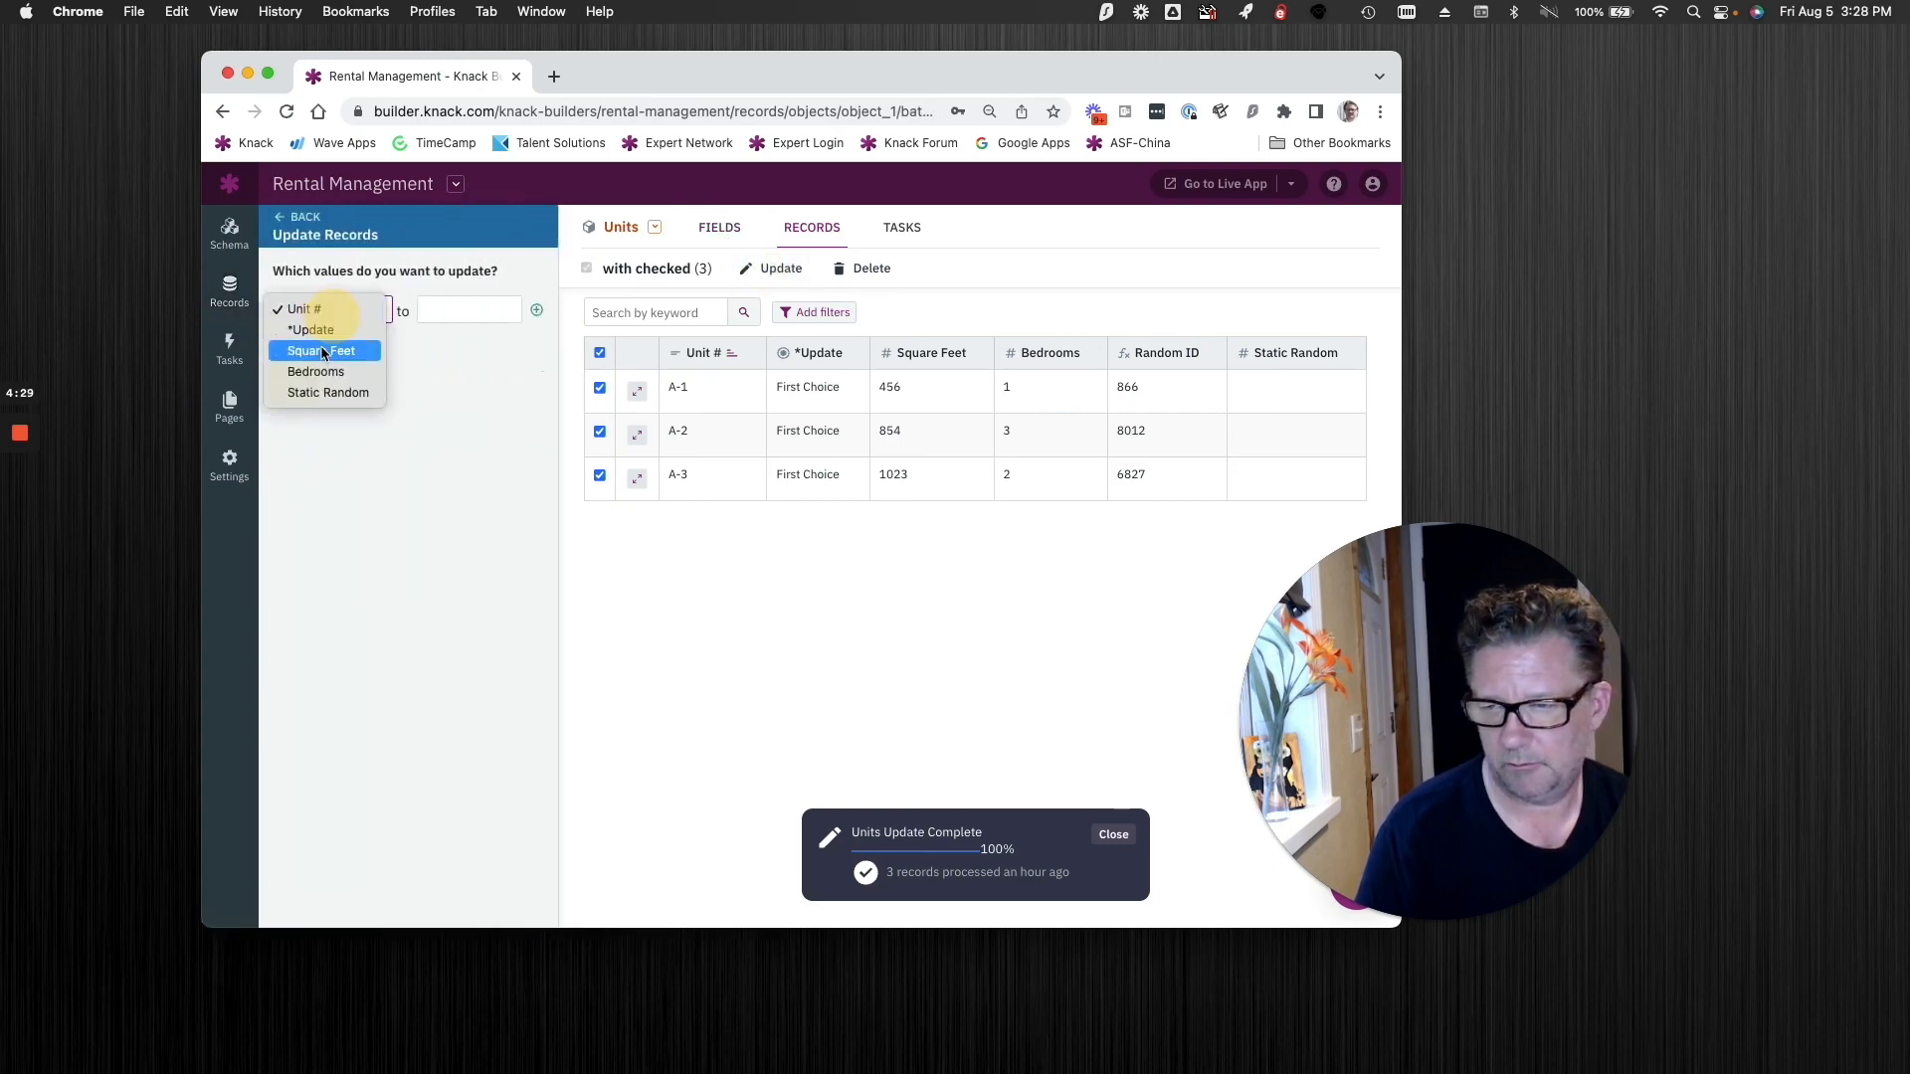
pyautogui.click(320, 329)
pyautogui.click(456, 312)
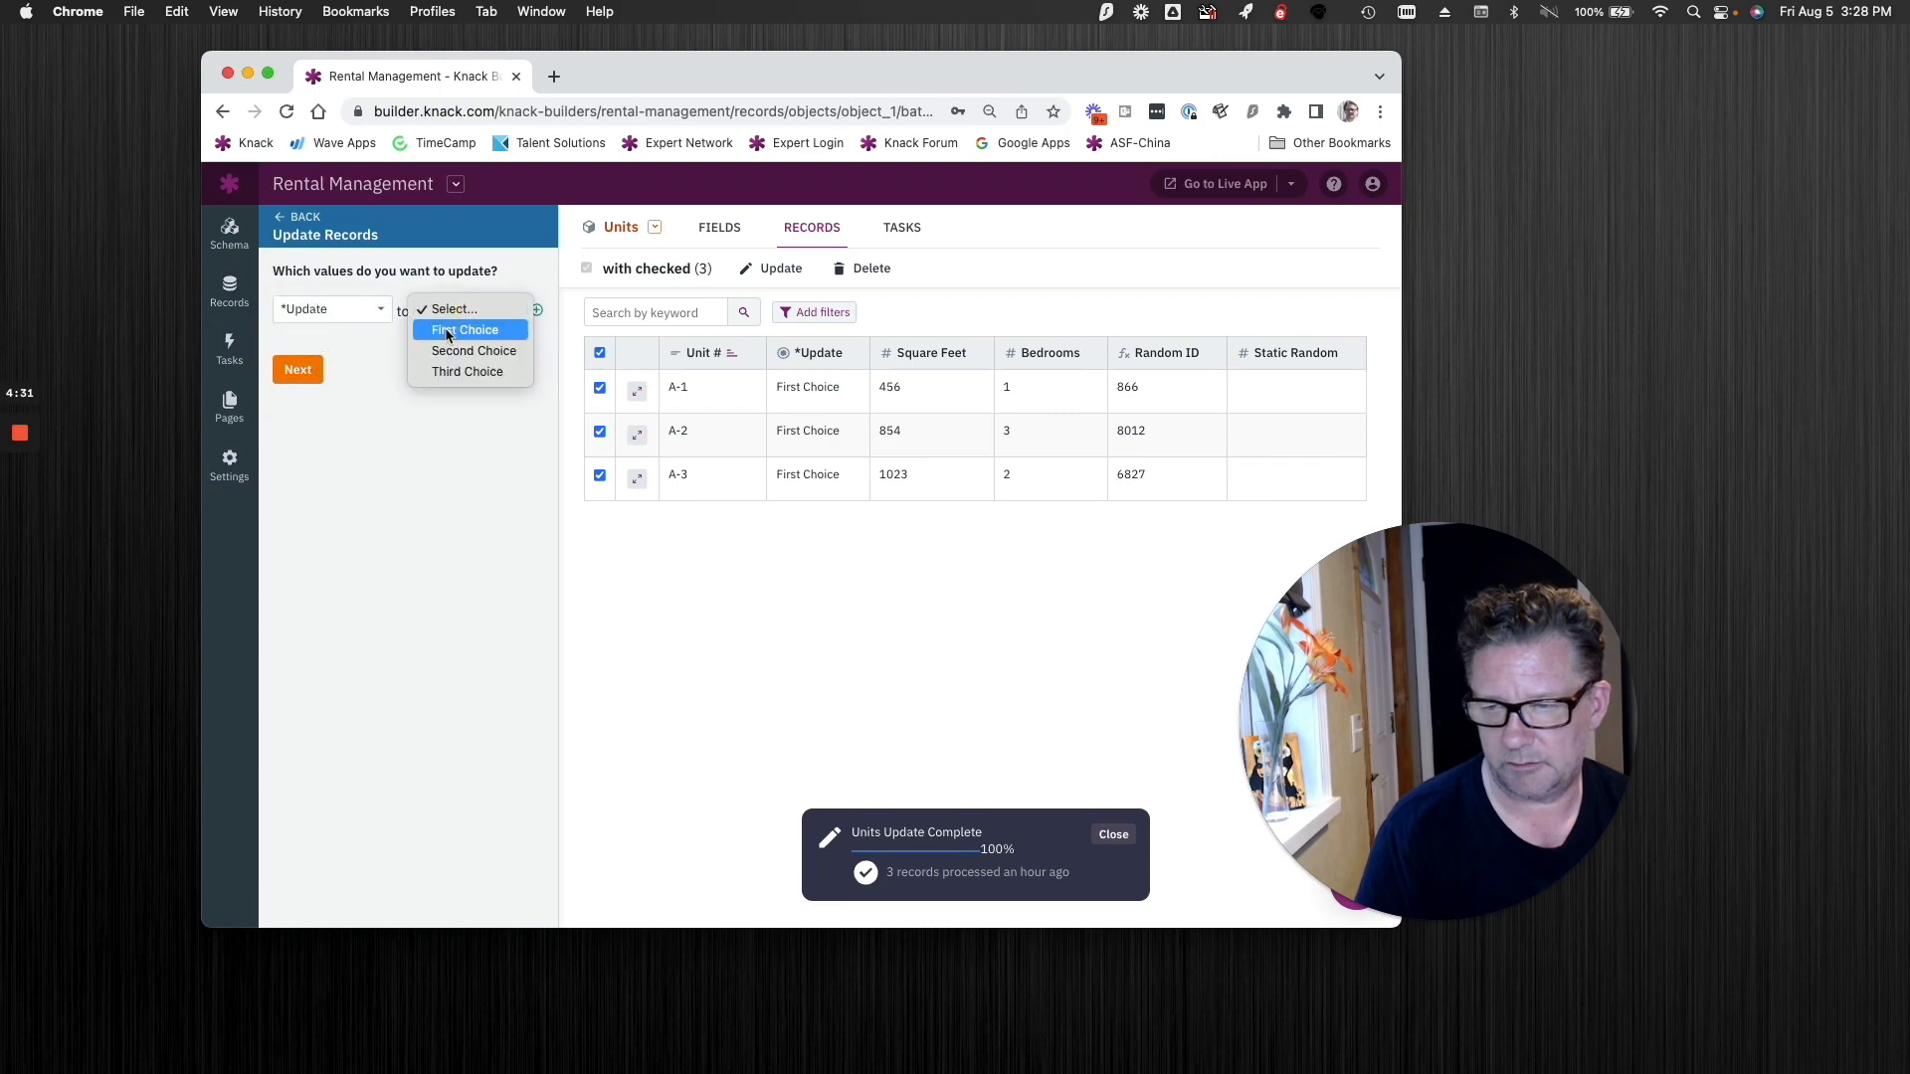
pyautogui.click(445, 329)
pyautogui.click(294, 371)
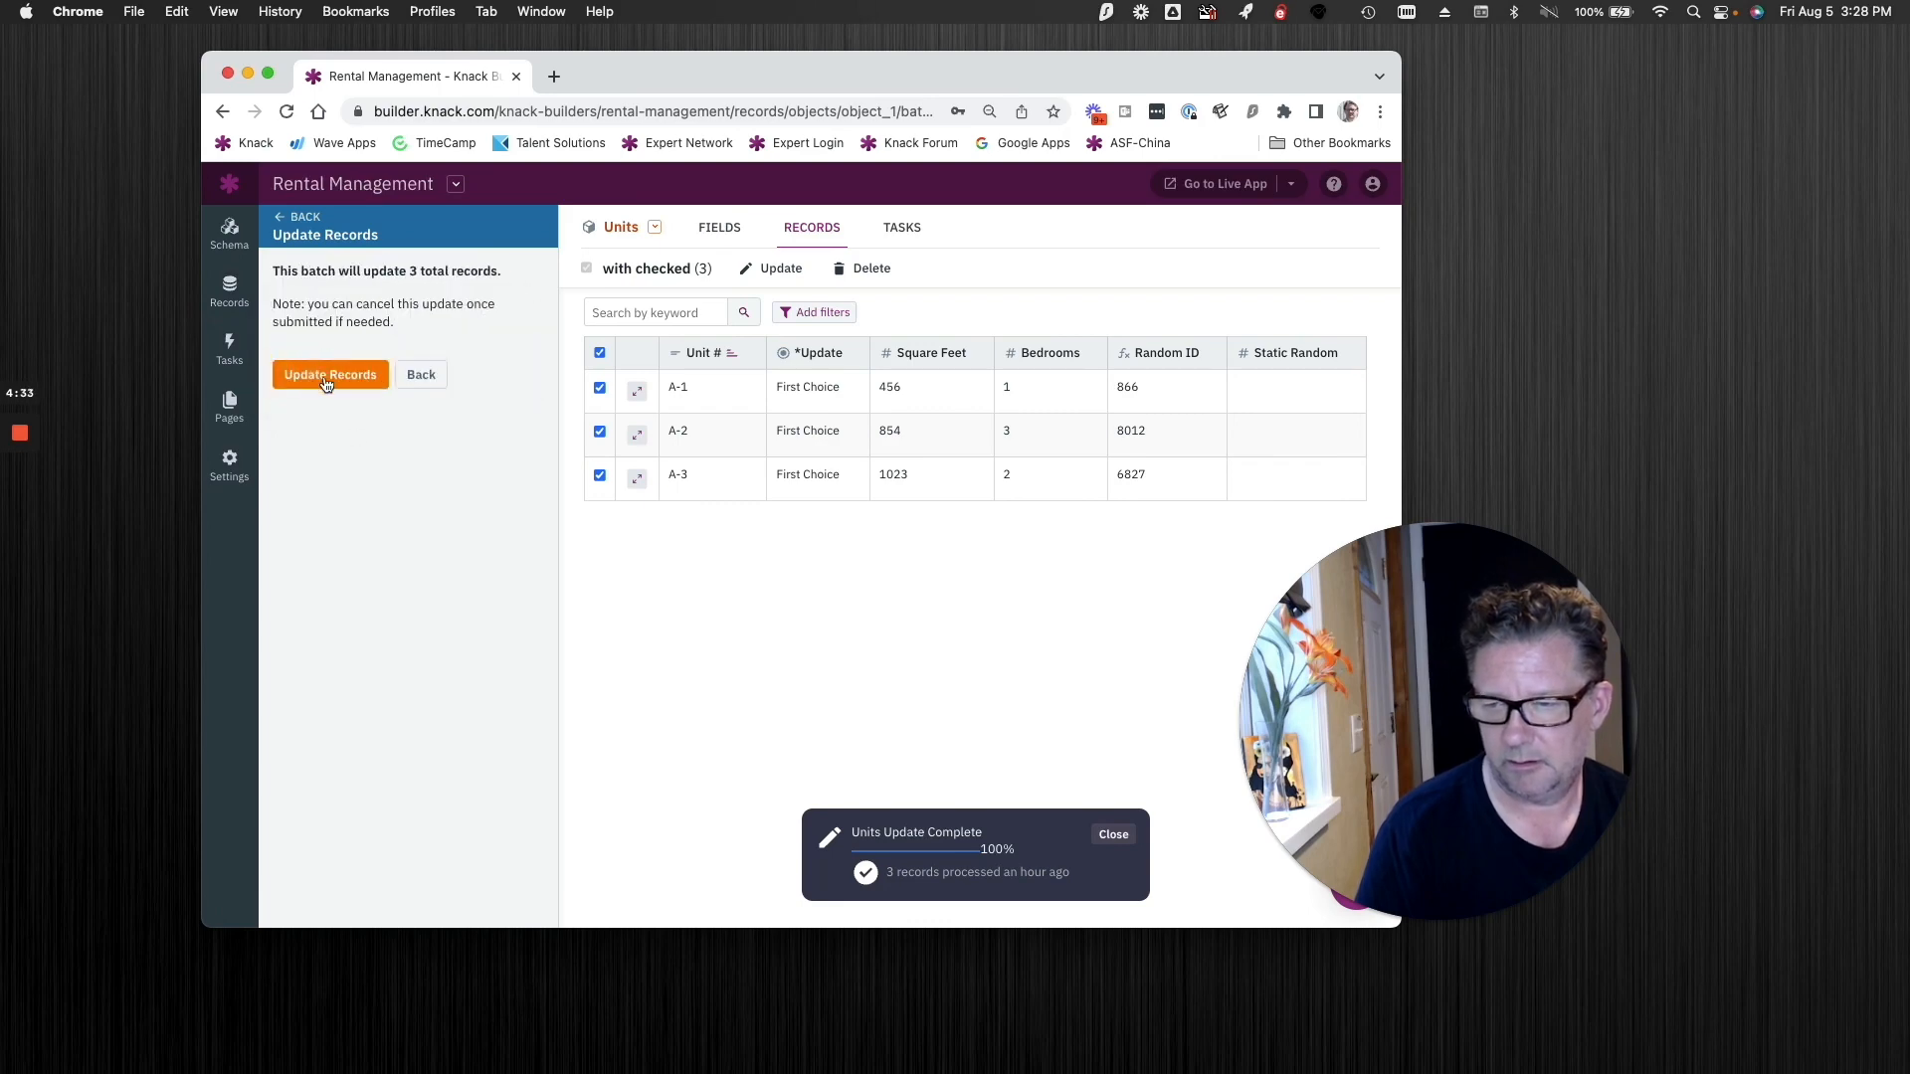
pyautogui.click(324, 374)
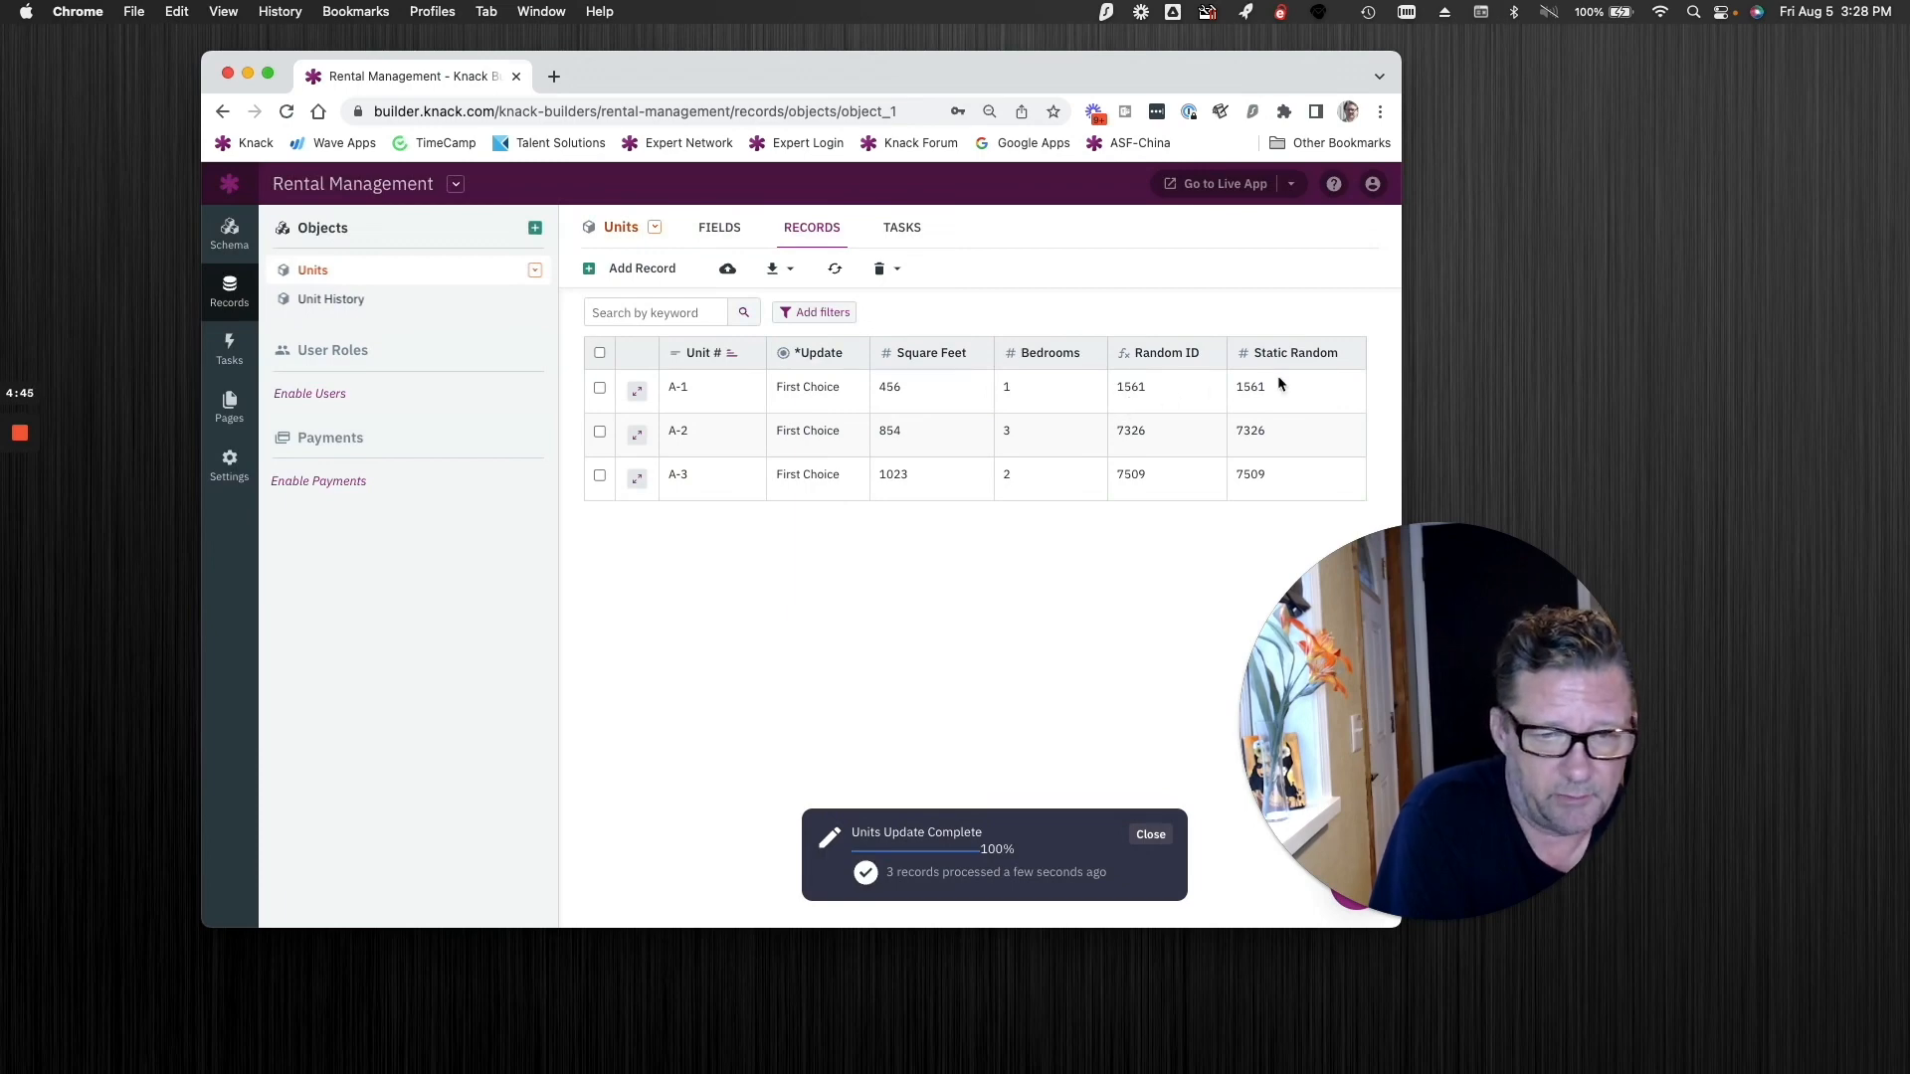
# Step: Set the Bedrooms value of unit A-1 to 2 and return to the Units object's field list
pyautogui.click(1013, 397)
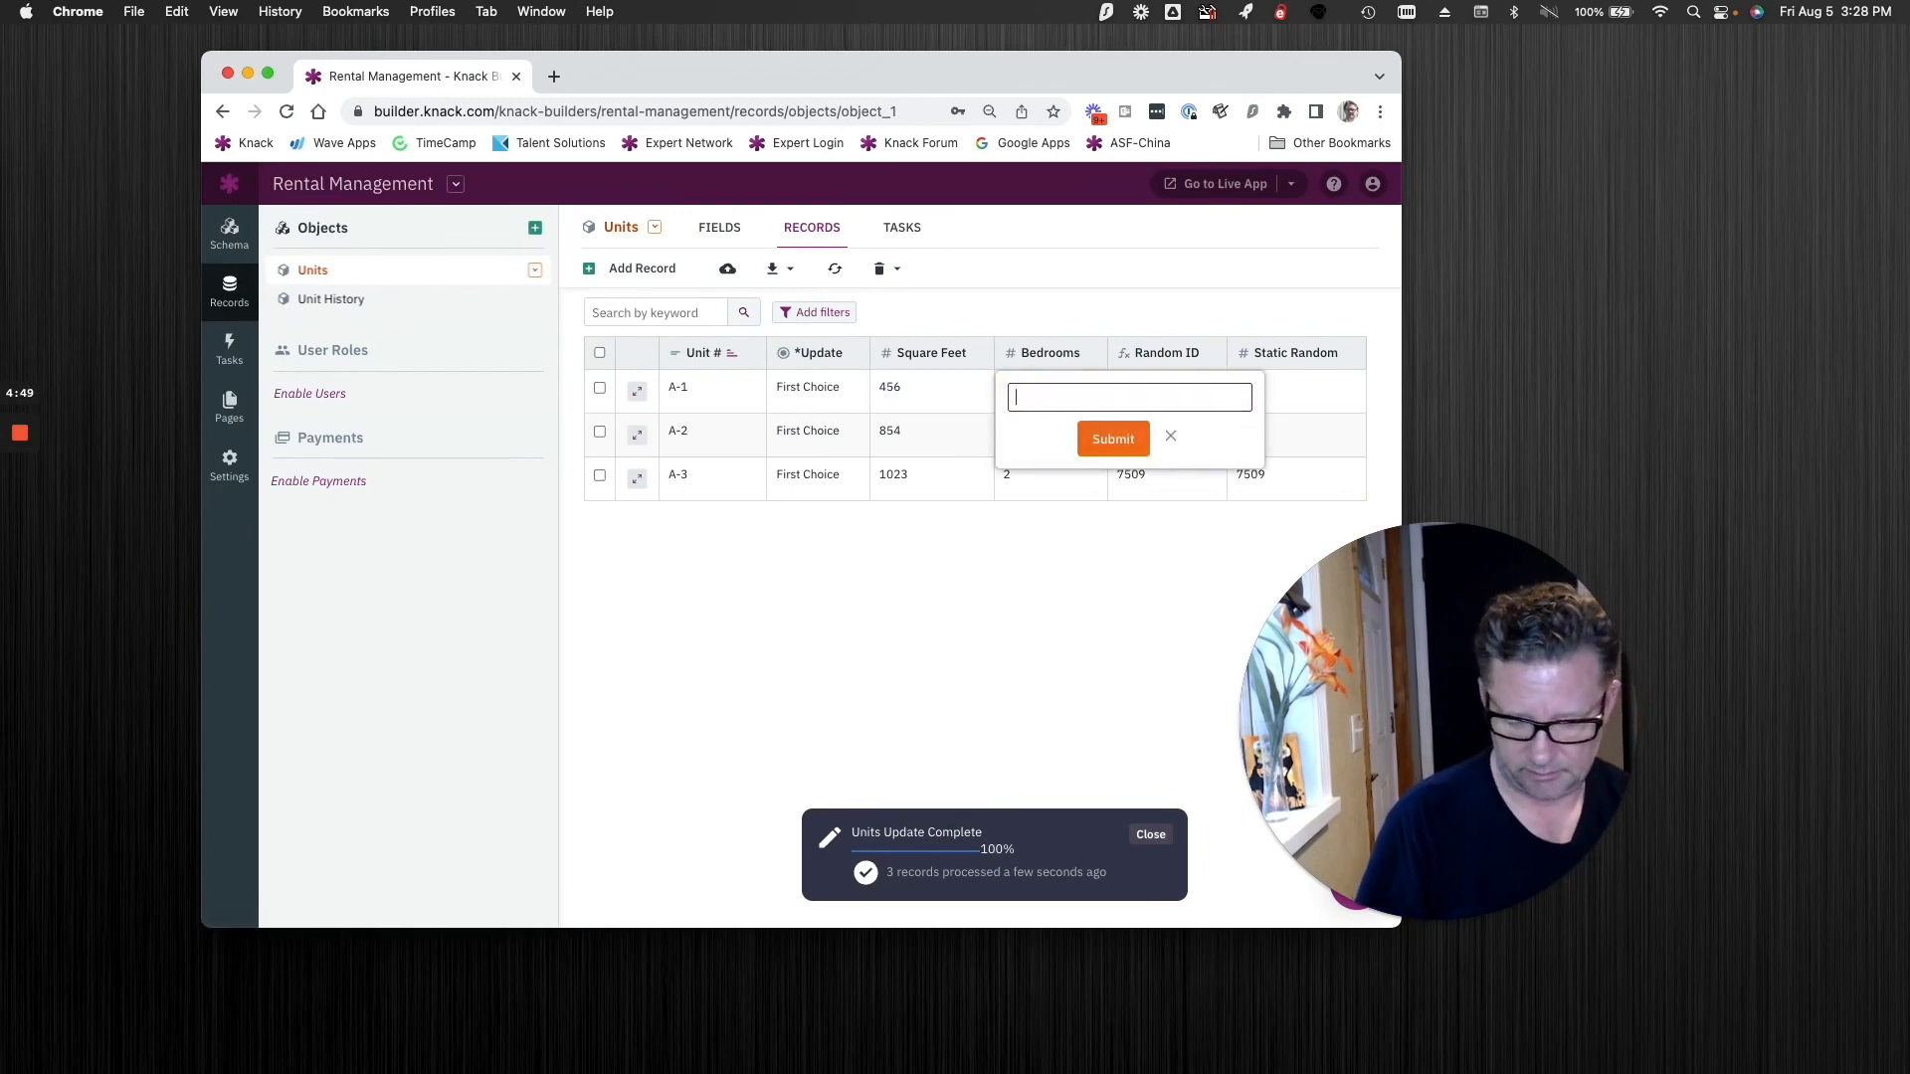
pyautogui.write('2')
pyautogui.click(1091, 433)
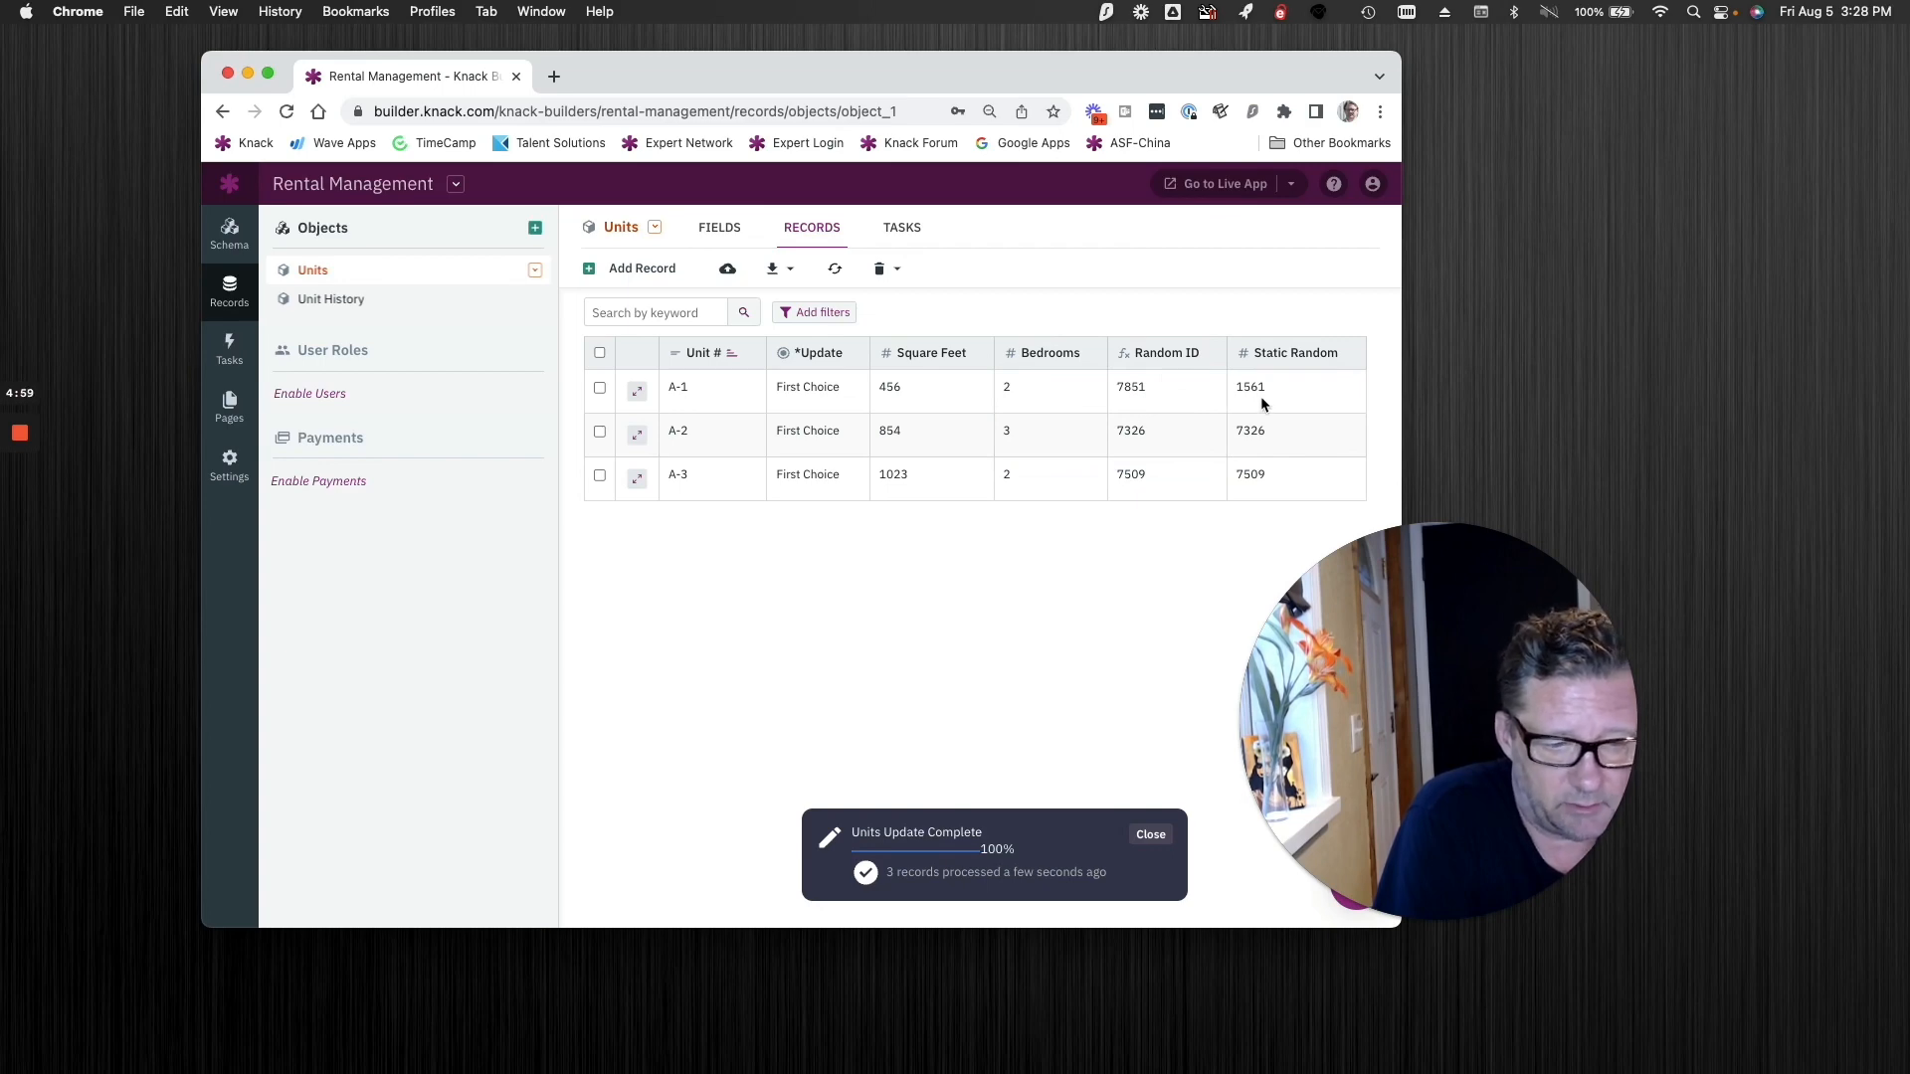
pyautogui.click(732, 231)
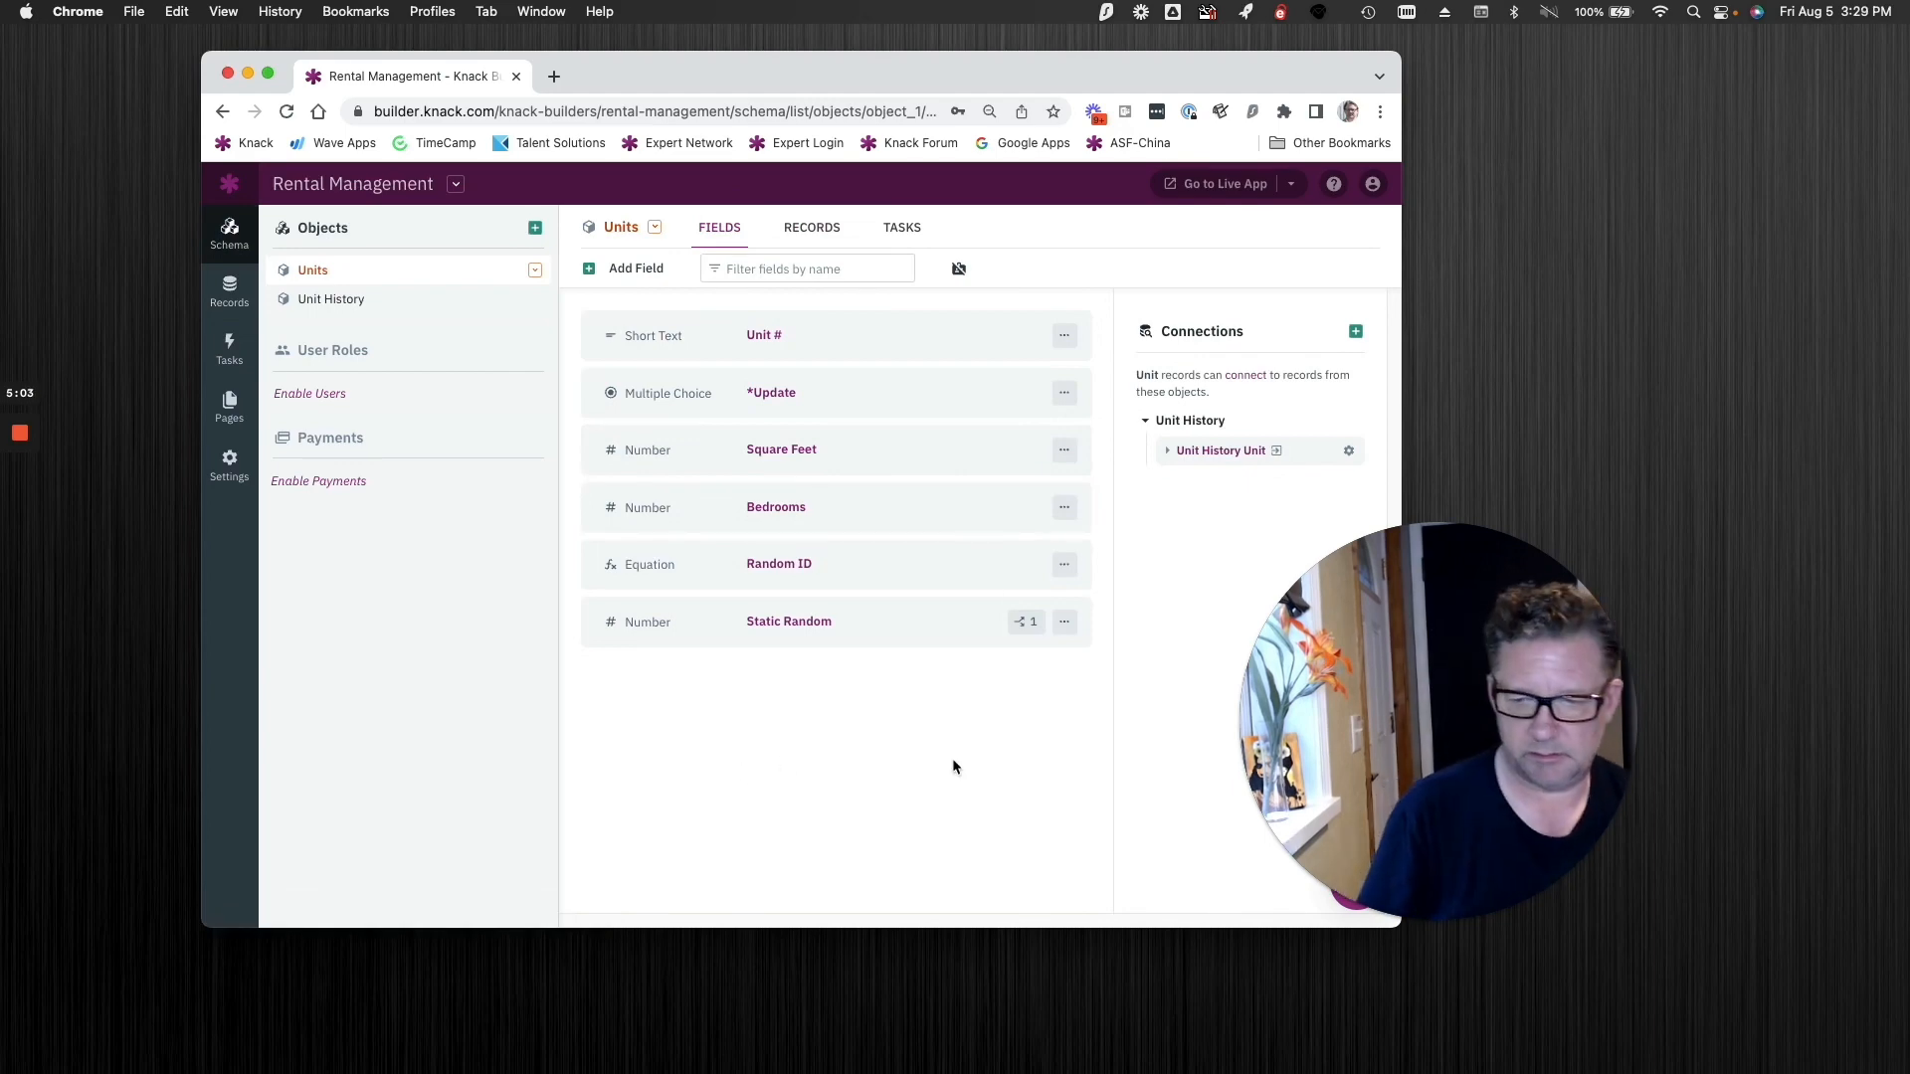